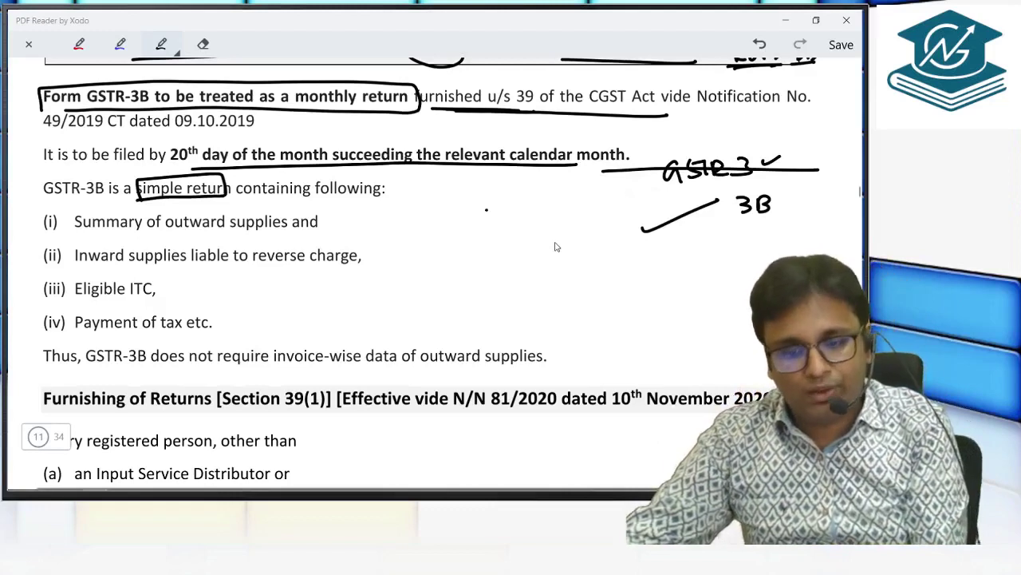
Handwrite "Out", "ITC" and "Net P" with two rules beside the GSTR-3B list, and enclose the notes in a large oval.
{"action": "left_click_drag", "start_coordinate": [483, 212], "coordinate": [517, 214]}
{"action": "mouse_move", "coordinate": [483, 246]}
{"action": "left_mouse_down"}
{"action": "mouse_move", "coordinate": [469, 249]}
{"action": "mouse_move", "coordinate": [501, 253]}
{"action": "mouse_move", "coordinate": [517, 236]}
{"action": "left_mouse_up"}
{"action": "mouse_move", "coordinate": [512, 236]}
{"action": "left_mouse_down"}
{"action": "mouse_move", "coordinate": [513, 252]}
{"action": "mouse_move", "coordinate": [619, 268]}
{"action": "left_mouse_up"}
{"action": "left_click_drag", "start_coordinate": [528, 302], "coordinate": [616, 297]}
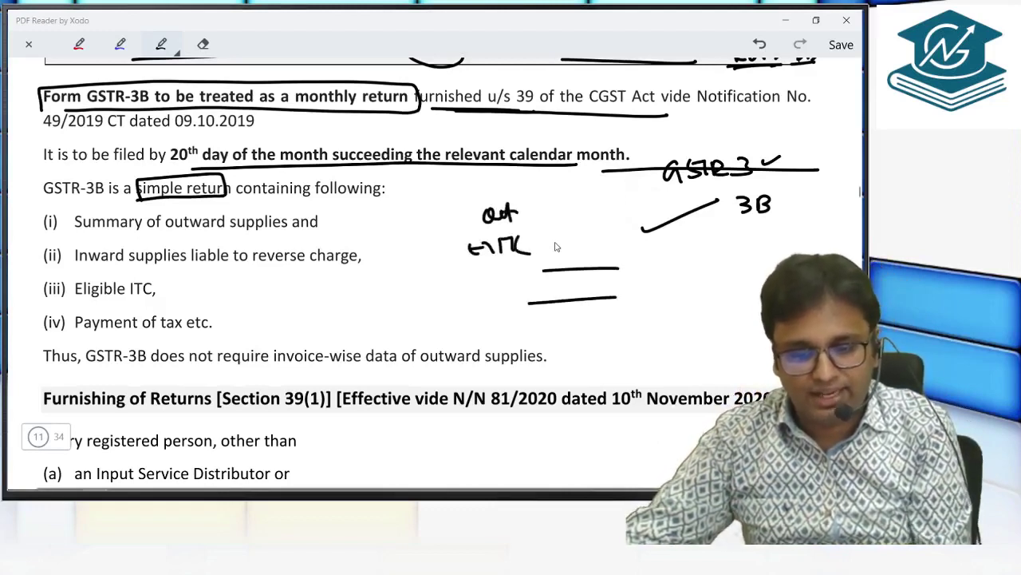
{"action": "mouse_move", "coordinate": [461, 299]}
{"action": "left_mouse_down"}
{"action": "mouse_move", "coordinate": [472, 284]}
{"action": "mouse_move", "coordinate": [503, 300]}
{"action": "left_mouse_up"}
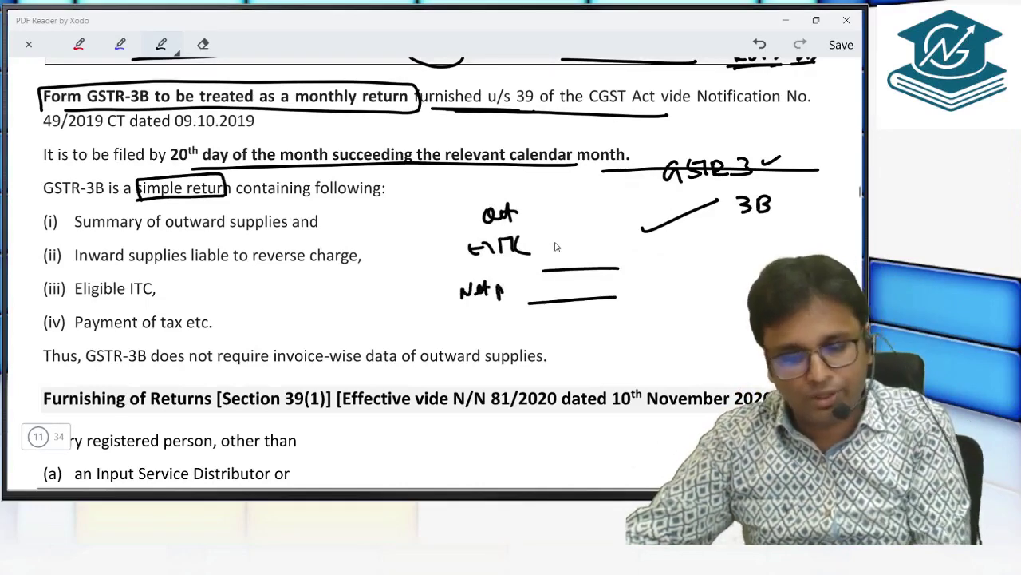
{"action": "mouse_move", "coordinate": [639, 212]}
{"action": "left_mouse_down"}
{"action": "mouse_move", "coordinate": [546, 317]}
{"action": "mouse_move", "coordinate": [645, 222]}
{"action": "left_mouse_up"}
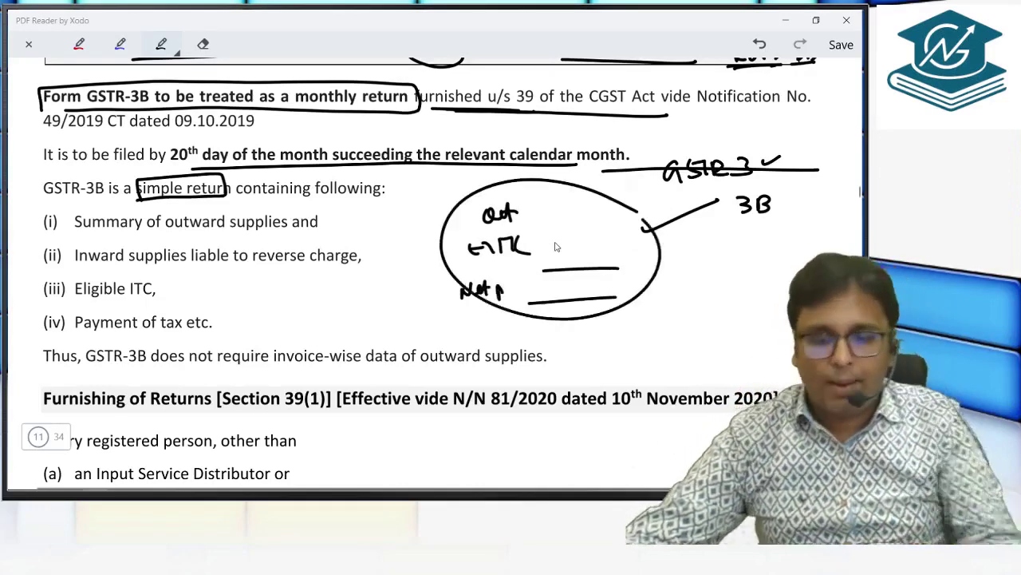
Circle "Out", add a circled "Sales" beside it, and handwrite a numbered "1 Sales" note linked to an underlined "Invoice".
{"action": "mouse_move", "coordinate": [511, 199]}
{"action": "left_mouse_down"}
{"action": "mouse_move", "coordinate": [477, 220]}
{"action": "mouse_move", "coordinate": [515, 216]}
{"action": "left_mouse_up"}
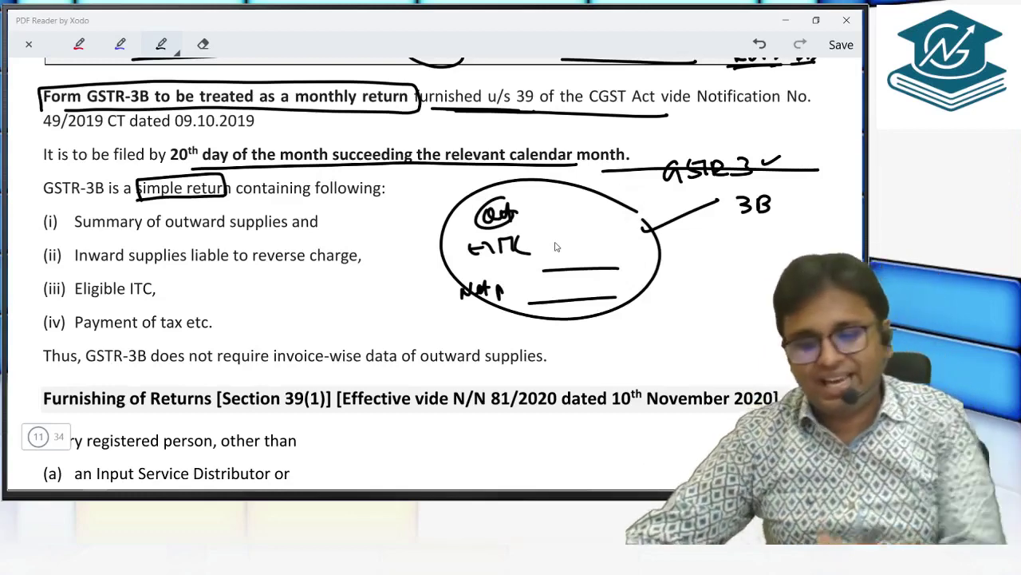
{"action": "mouse_move", "coordinate": [539, 199]}
{"action": "left_mouse_down"}
{"action": "mouse_move", "coordinate": [549, 219]}
{"action": "mouse_move", "coordinate": [587, 213]}
{"action": "mouse_move", "coordinate": [535, 225]}
{"action": "left_mouse_up"}
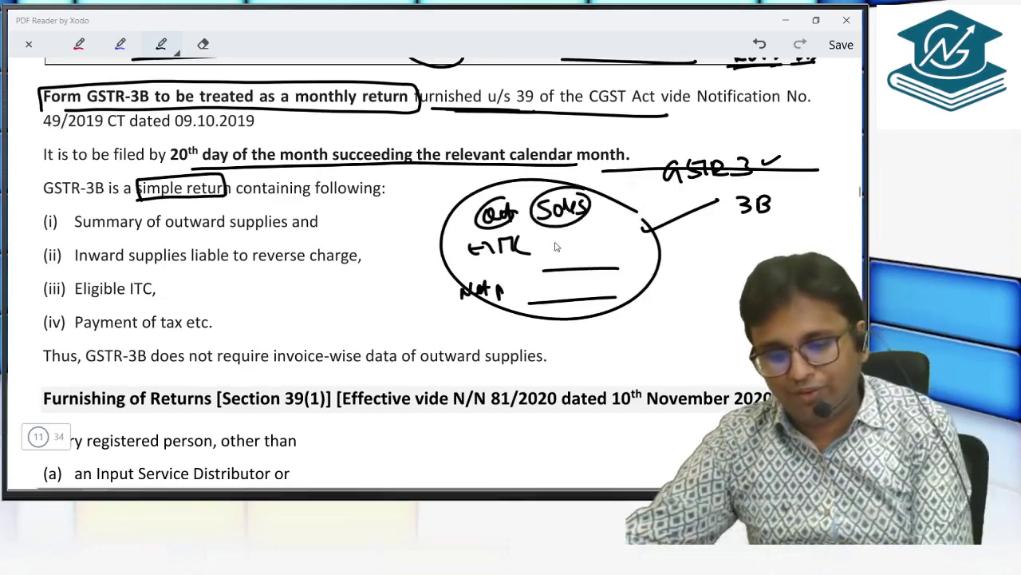
{"action": "left_click_drag", "start_coordinate": [388, 200], "coordinate": [387, 228]}
{"action": "left_click_drag", "start_coordinate": [392, 205], "coordinate": [395, 228]}
{"action": "mouse_move", "coordinate": [401, 200]}
{"action": "left_mouse_down"}
{"action": "mouse_move", "coordinate": [403, 227]}
{"action": "mouse_move", "coordinate": [412, 209]}
{"action": "mouse_move", "coordinate": [447, 203]}
{"action": "left_mouse_up"}
{"action": "left_click_drag", "start_coordinate": [421, 209], "coordinate": [394, 282]}
{"action": "mouse_move", "coordinate": [397, 280]}
{"action": "left_mouse_down"}
{"action": "mouse_move", "coordinate": [443, 247]}
{"action": "mouse_move", "coordinate": [441, 270]}
{"action": "left_mouse_up"}
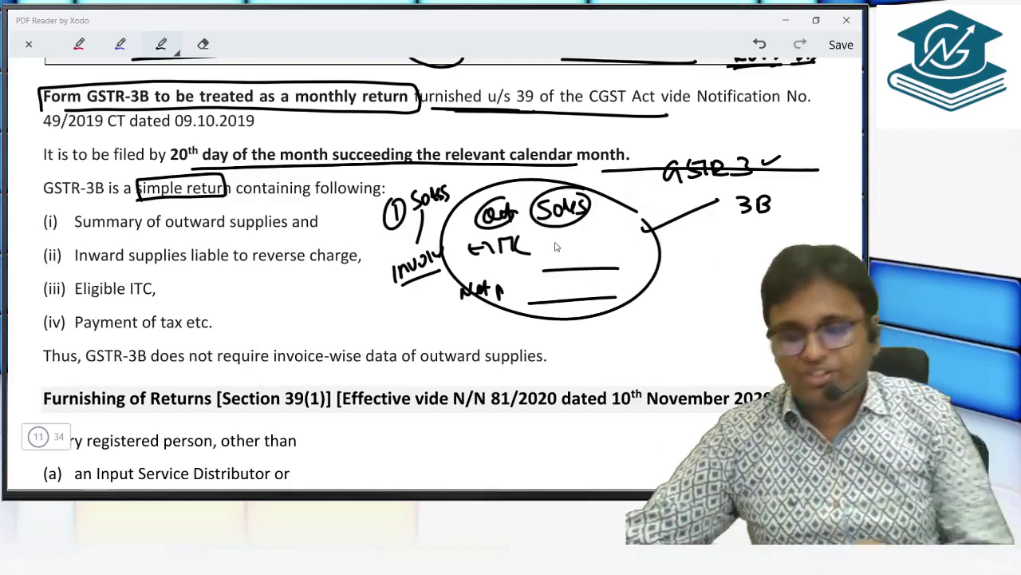
Tick items (i) and (ii), underline "Summary", circle "outward supplies" and box "Inward supplies liable to reverse charge".
{"action": "left_click_drag", "start_coordinate": [30, 231], "coordinate": [63, 217]}
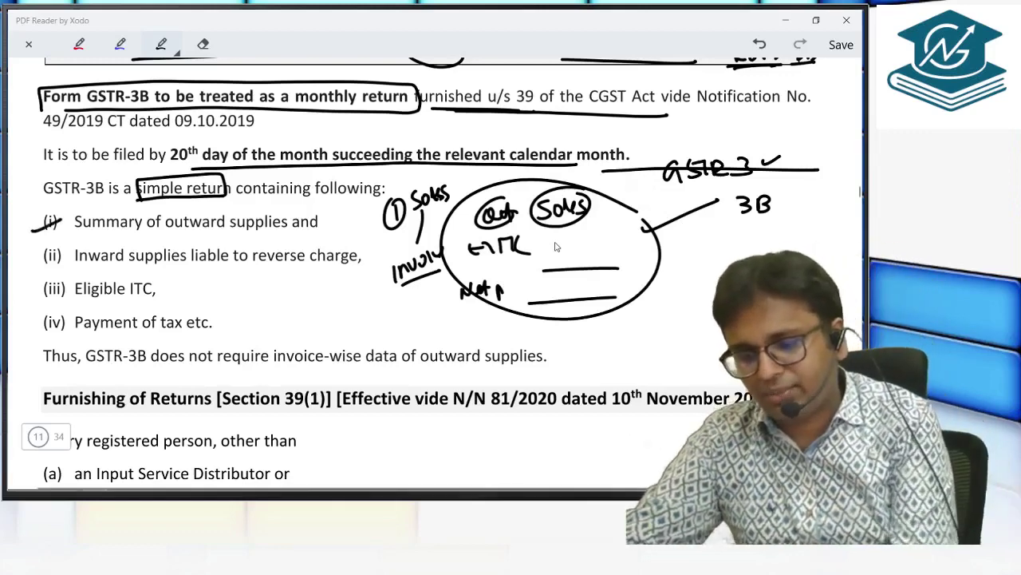
{"action": "mouse_move", "coordinate": [274, 209]}
{"action": "left_mouse_down"}
{"action": "mouse_move", "coordinate": [239, 206]}
{"action": "mouse_move", "coordinate": [255, 233]}
{"action": "mouse_move", "coordinate": [289, 222]}
{"action": "left_mouse_up"}
{"action": "left_click_drag", "start_coordinate": [95, 234], "coordinate": [140, 233]}
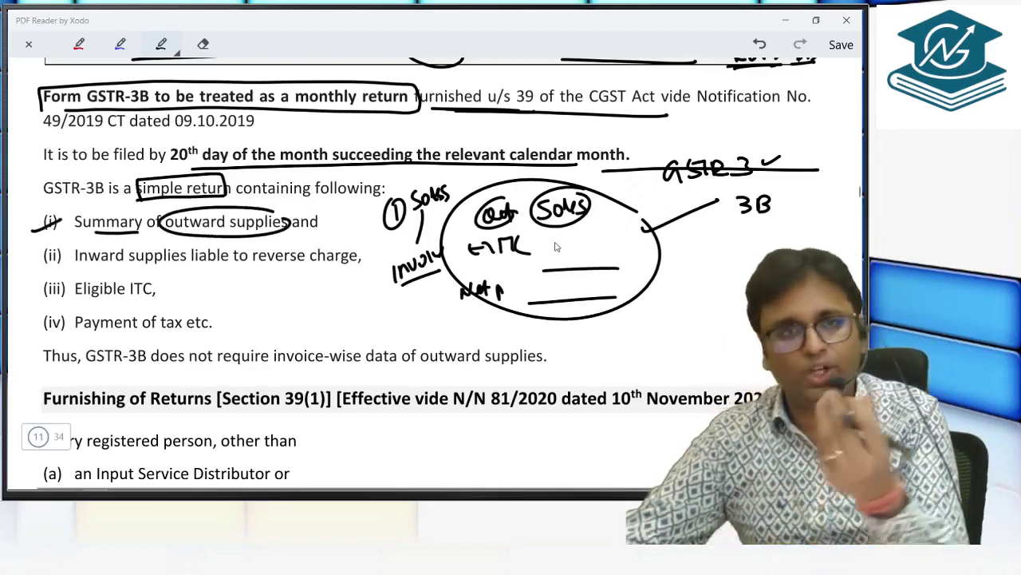
{"action": "mouse_move", "coordinate": [95, 264]}
{"action": "left_mouse_down"}
{"action": "mouse_move", "coordinate": [319, 263]}
{"action": "mouse_move", "coordinate": [300, 246]}
{"action": "mouse_move", "coordinate": [94, 244]}
{"action": "mouse_move", "coordinate": [66, 263]}
{"action": "mouse_move", "coordinate": [88, 263]}
{"action": "left_mouse_up"}
{"action": "left_click_drag", "start_coordinate": [38, 274], "coordinate": [70, 255]}
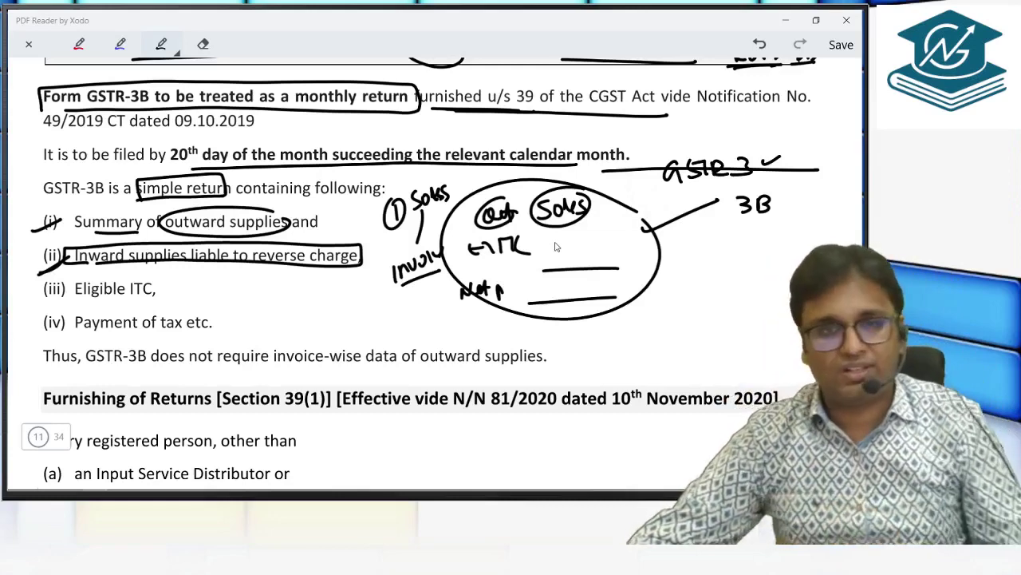
Tick item (iii), circle "Eligible ITC" and add a check mark beside it.
{"action": "left_click_drag", "start_coordinate": [69, 283], "coordinate": [33, 301]}
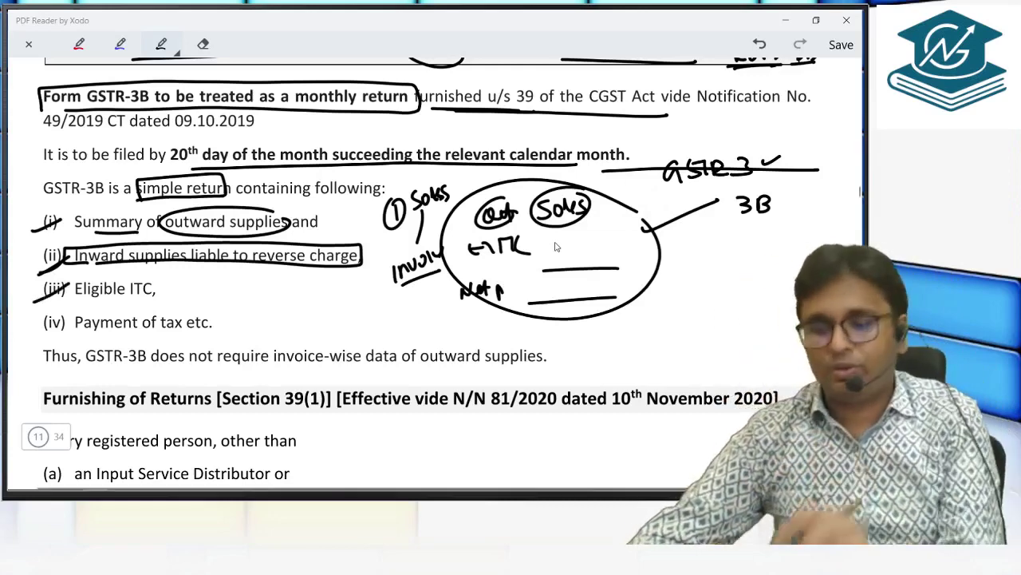
{"action": "mouse_move", "coordinate": [157, 275]}
{"action": "left_mouse_down"}
{"action": "mouse_move", "coordinate": [80, 303]}
{"action": "mouse_move", "coordinate": [170, 285]}
{"action": "left_mouse_up"}
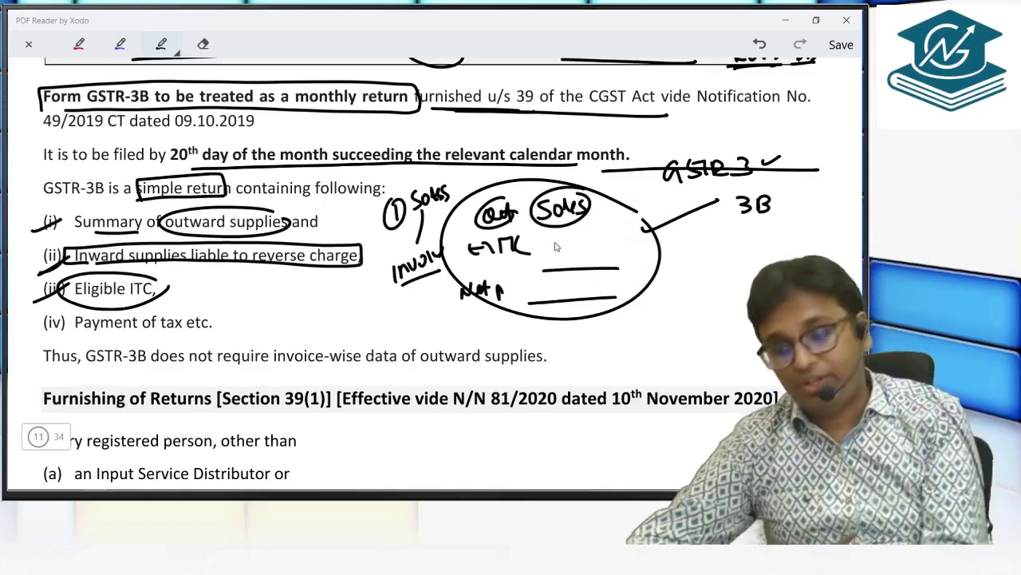
{"action": "mouse_move", "coordinate": [193, 280]}
{"action": "left_mouse_down"}
{"action": "mouse_move", "coordinate": [205, 293]}
{"action": "mouse_move", "coordinate": [219, 274]}
{"action": "left_mouse_up"}
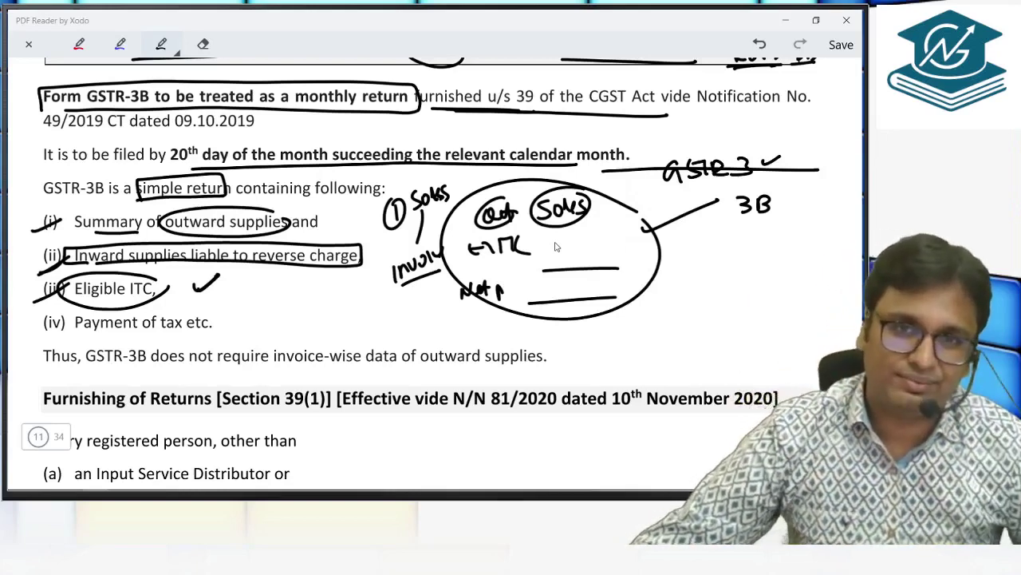
Underline "Payment of tax" with a bracketed "CASH" and "ITC" note, and mark the sentence about invoice-wise data of outward supplies.
{"action": "left_click_drag", "start_coordinate": [74, 328], "coordinate": [186, 328]}
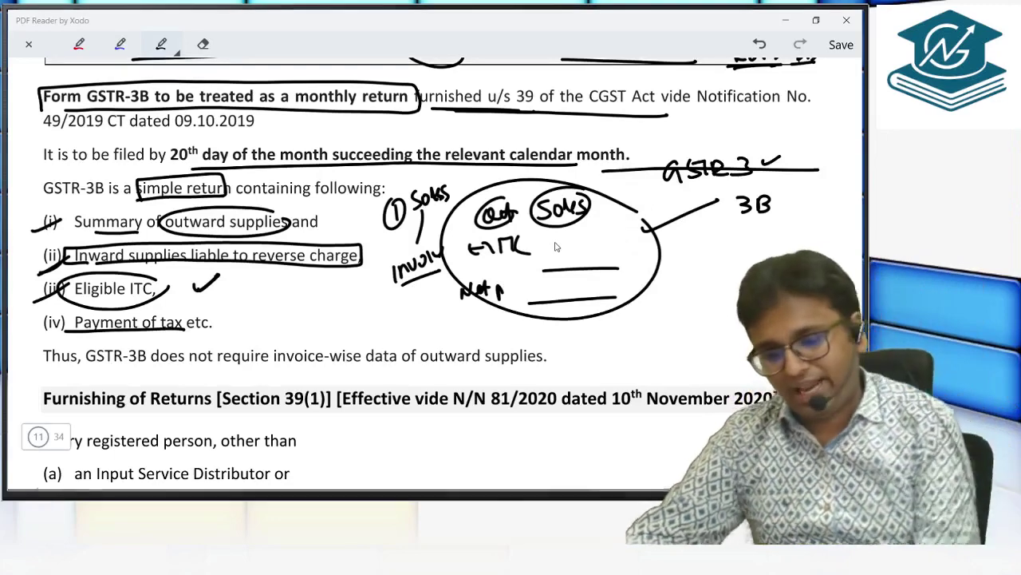
{"action": "mouse_move", "coordinate": [234, 304]}
{"action": "left_mouse_down"}
{"action": "mouse_move", "coordinate": [229, 317]}
{"action": "mouse_move", "coordinate": [250, 304]}
{"action": "mouse_move", "coordinate": [249, 314]}
{"action": "mouse_move", "coordinate": [268, 311]}
{"action": "mouse_move", "coordinate": [238, 342]}
{"action": "mouse_move", "coordinate": [255, 325]}
{"action": "left_mouse_up"}
{"action": "left_click_drag", "start_coordinate": [247, 327], "coordinate": [260, 342]}
{"action": "left_click_drag", "start_coordinate": [275, 302], "coordinate": [272, 342]}
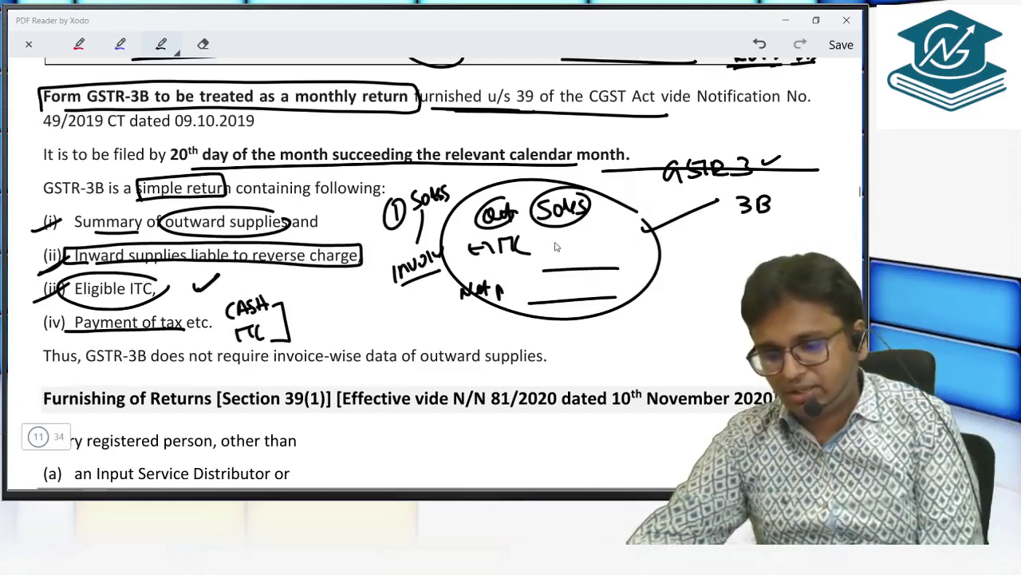
{"action": "mouse_move", "coordinate": [192, 367]}
{"action": "left_mouse_down"}
{"action": "mouse_move", "coordinate": [551, 365]}
{"action": "mouse_move", "coordinate": [403, 345]}
{"action": "mouse_move", "coordinate": [276, 382]}
{"action": "left_mouse_up"}
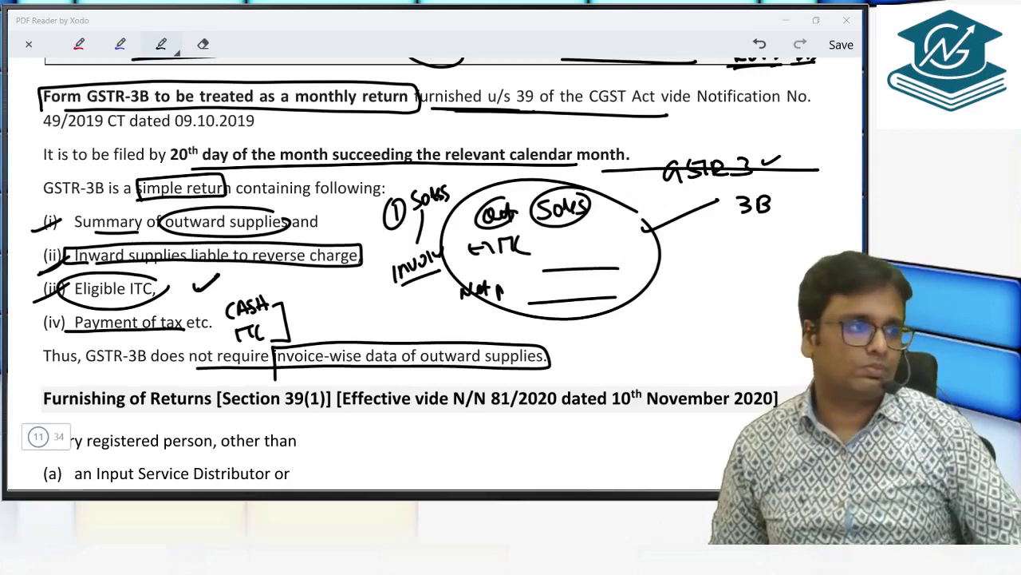
Switch to the GST portal in the browser and open the return dashboard.
{"action": "key", "text": "alt+Tab"}
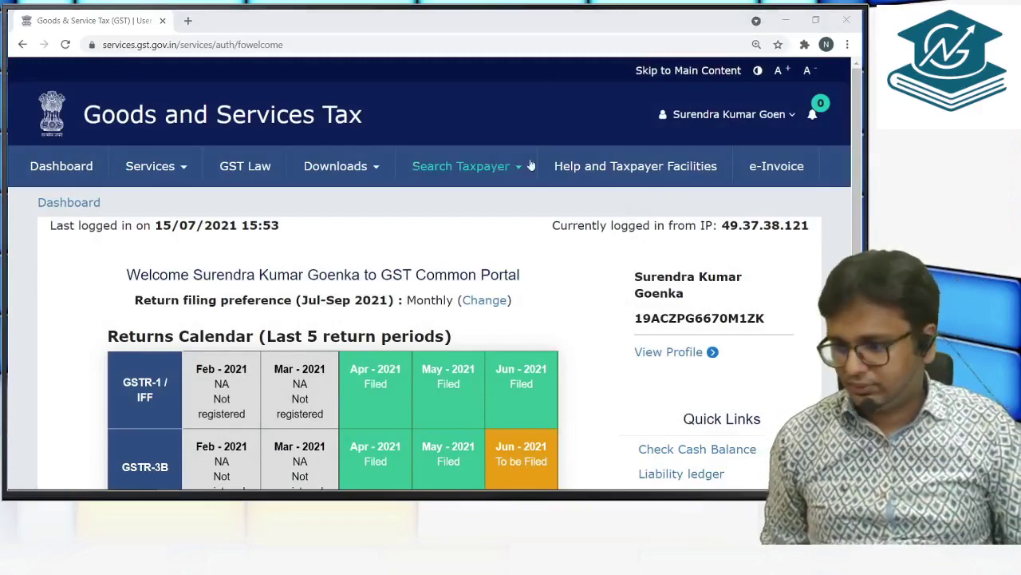
{"action": "middle_click", "coordinate": [190, 164]}
{"action": "scroll", "coordinate": [271, 285], "scroll_direction": "down", "scroll_amount": 5}
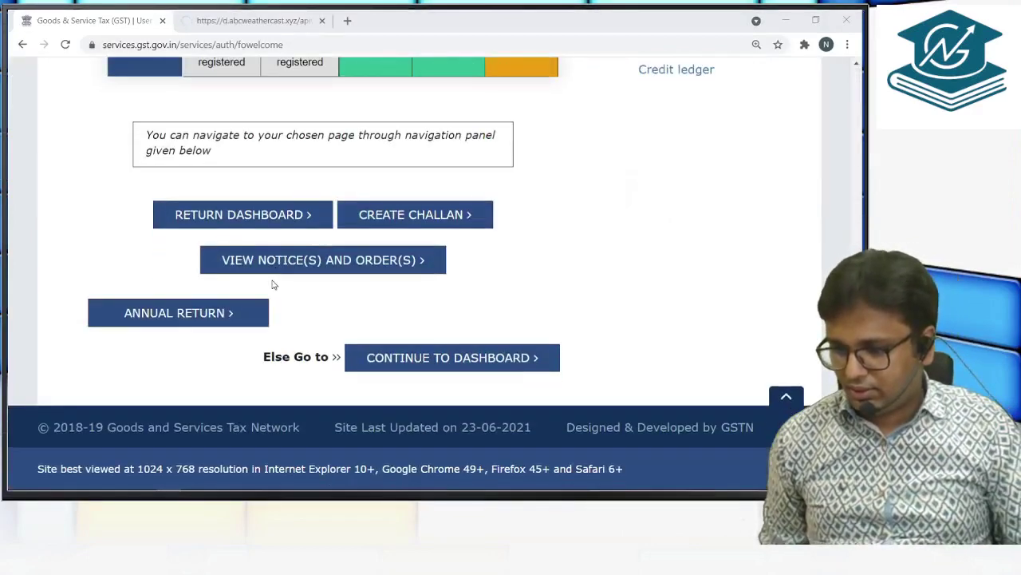
{"action": "left_click", "coordinate": [234, 214]}
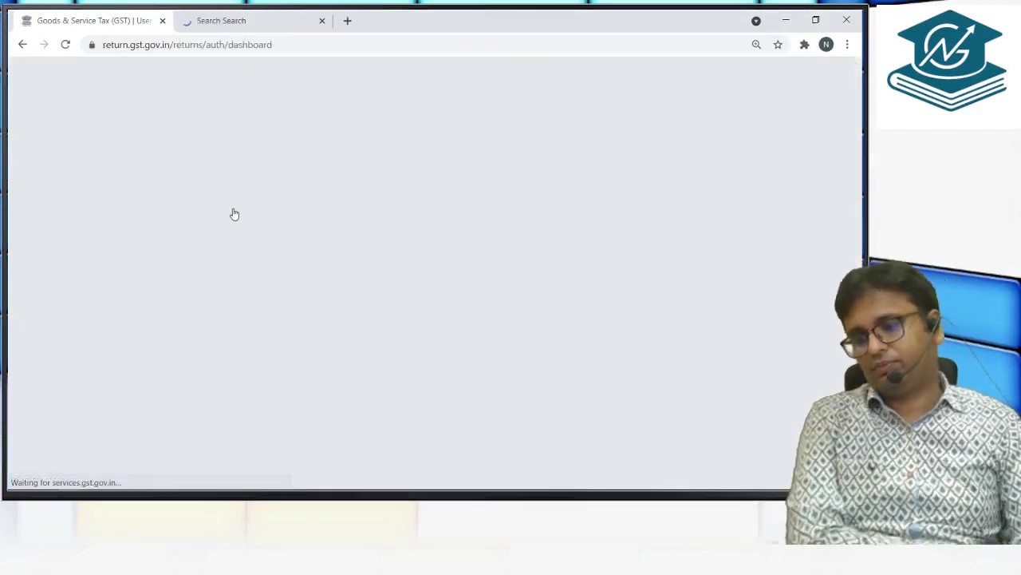
Search the 2021-22 returns for Quarter 1 (Apr - Jun), period June.
{"action": "scroll", "coordinate": [254, 255], "scroll_direction": "down", "scroll_amount": 3}
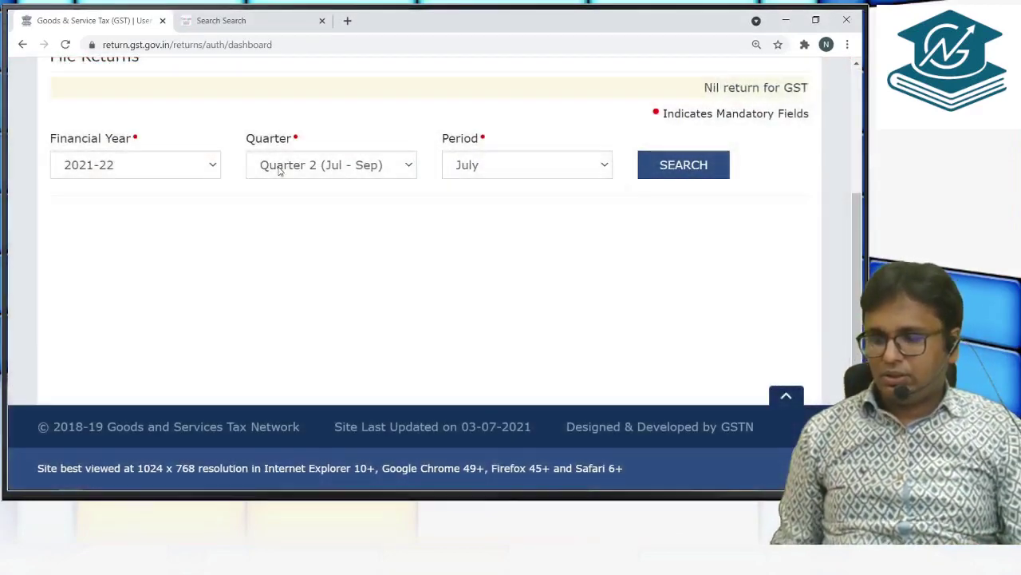
{"action": "left_click", "coordinate": [280, 168]}
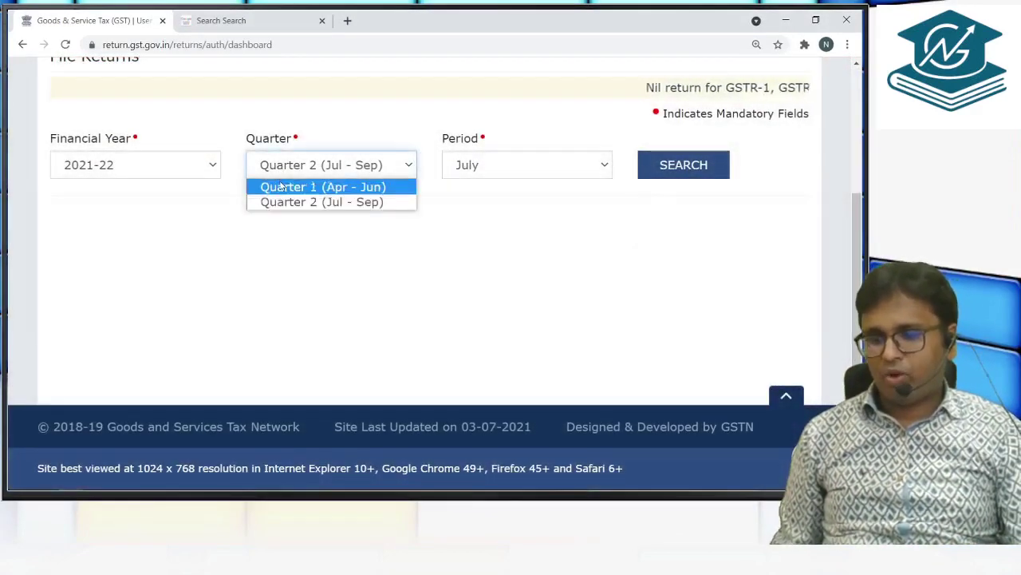
{"action": "left_click", "coordinate": [304, 185]}
{"action": "left_click", "coordinate": [364, 166]}
{"action": "left_click", "coordinate": [355, 189]}
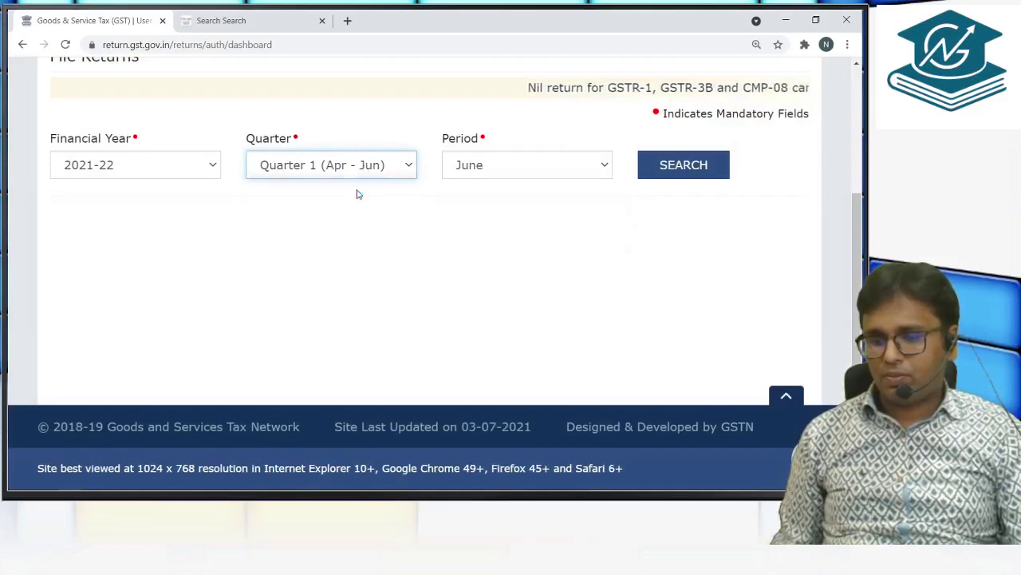
{"action": "left_click", "coordinate": [467, 175]}
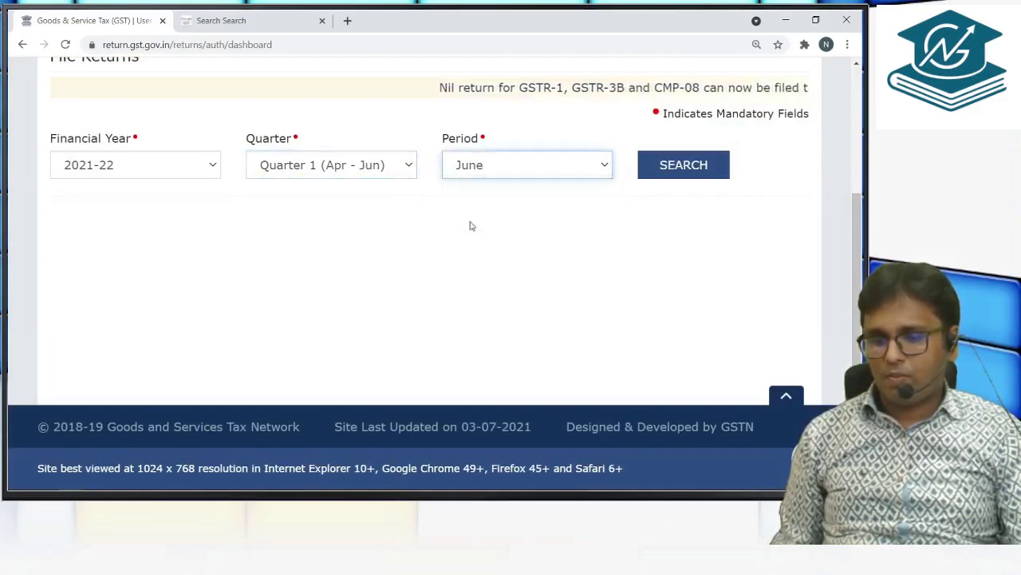
{"action": "left_click", "coordinate": [681, 166]}
{"action": "scroll", "coordinate": [312, 271], "scroll_direction": "down", "scroll_amount": 4}
{"action": "scroll", "coordinate": [312, 276], "scroll_direction": "down", "scroll_amount": 1}
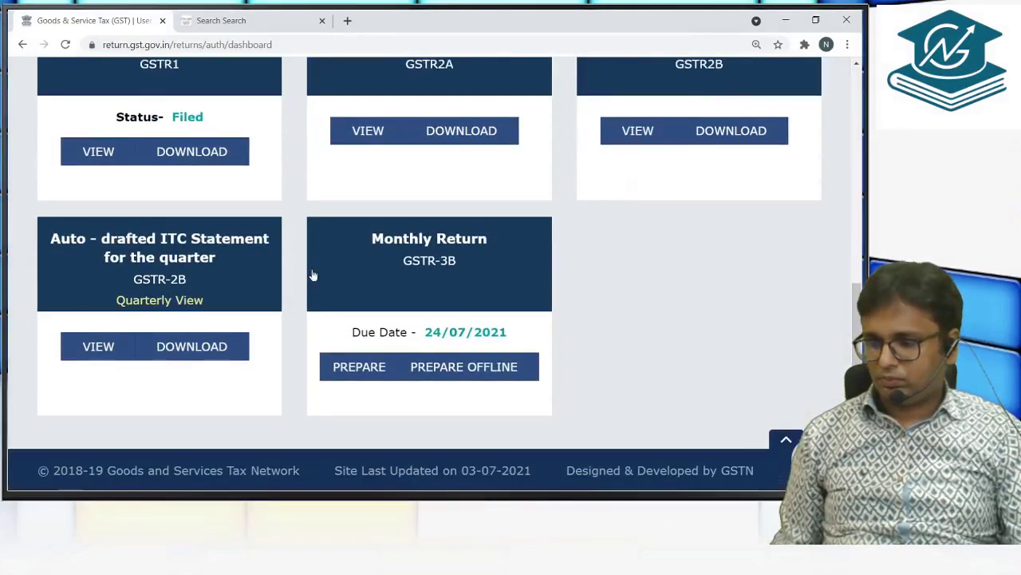
Look over the June return tiles, open the GSTR-1 details and go back to the returns page.
{"action": "scroll", "coordinate": [269, 189], "scroll_direction": "up", "scroll_amount": 2}
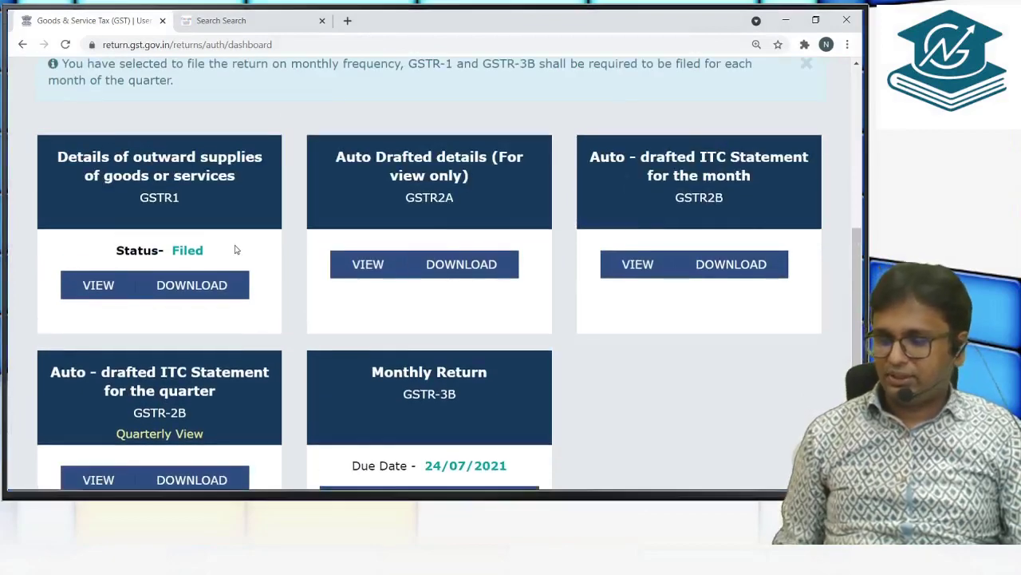
{"action": "scroll", "coordinate": [287, 303], "scroll_direction": "up", "scroll_amount": 3}
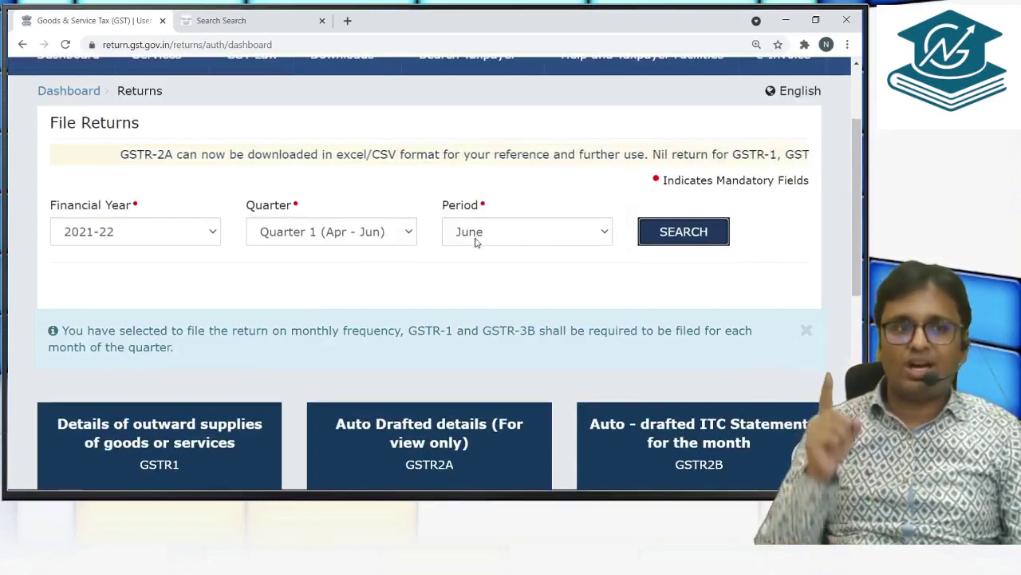
{"action": "scroll", "coordinate": [476, 272], "scroll_direction": "down", "scroll_amount": 3}
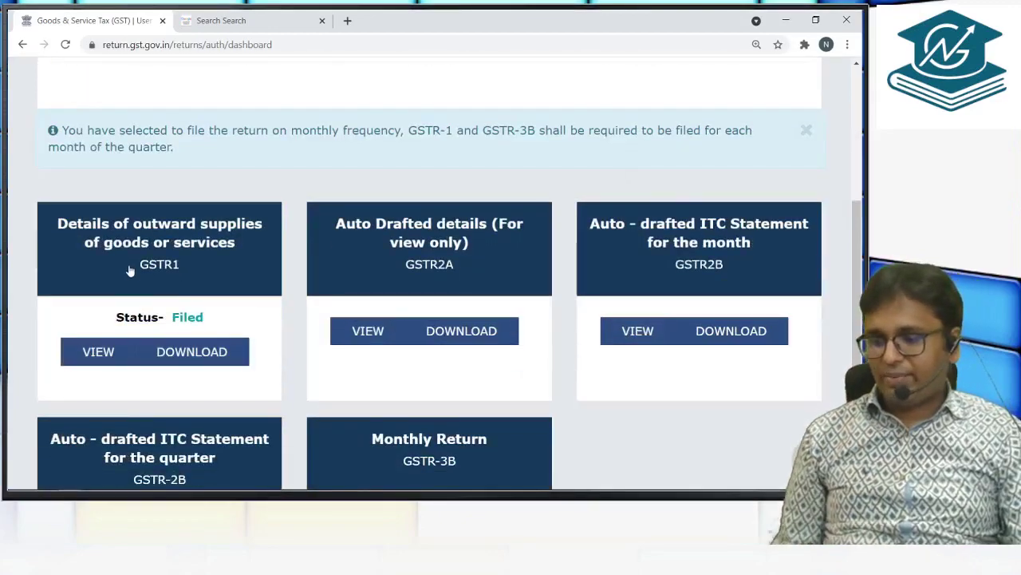
{"action": "left_click_drag", "start_coordinate": [130, 267], "coordinate": [180, 265]}
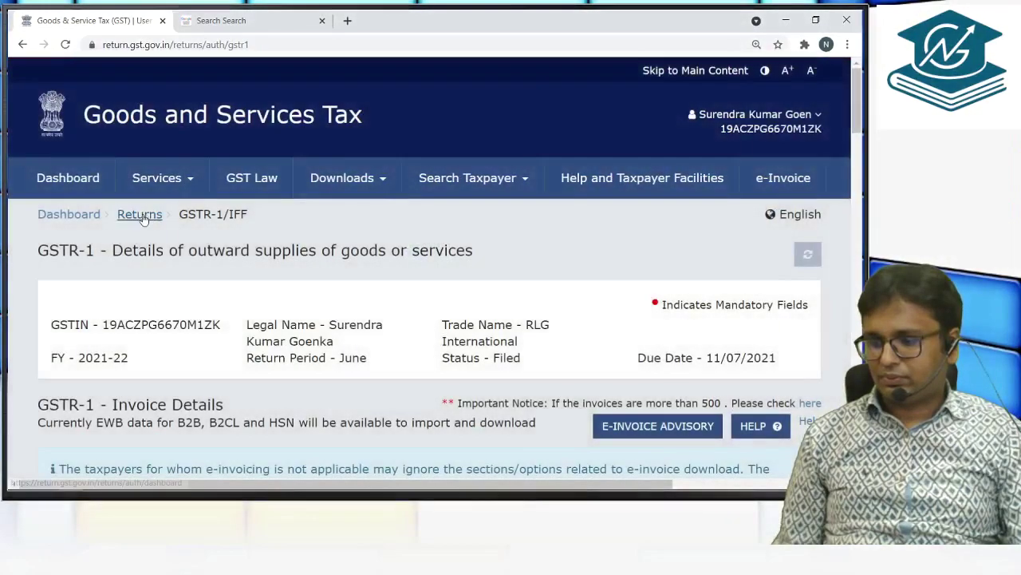
{"action": "left_click", "coordinate": [140, 214]}
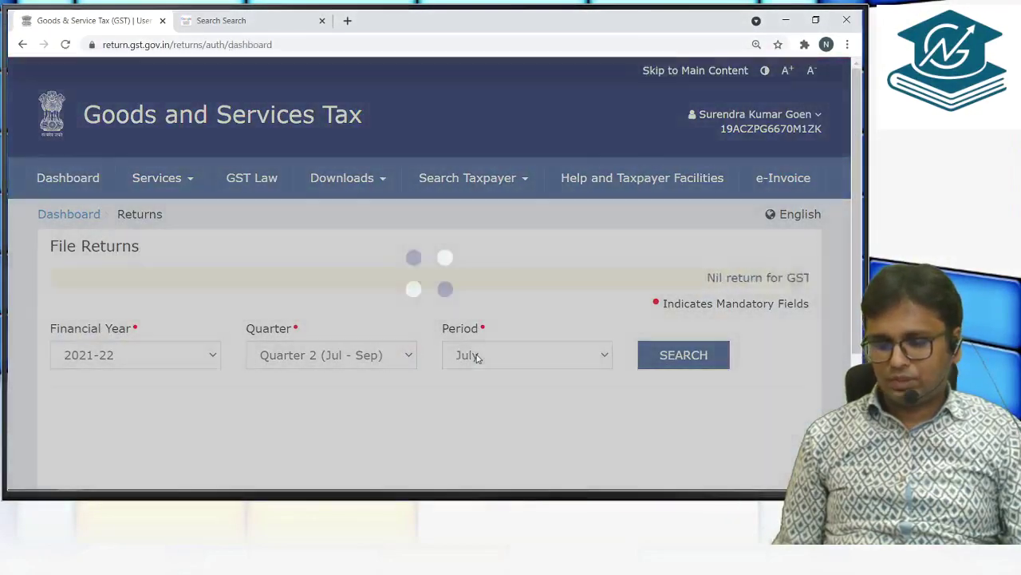
Select Quarter 1 (Apr - Jun) and June again on the File Returns page and run the search.
{"action": "scroll", "coordinate": [476, 359], "scroll_direction": "down", "scroll_amount": 3}
{"action": "left_click", "coordinate": [516, 165]}
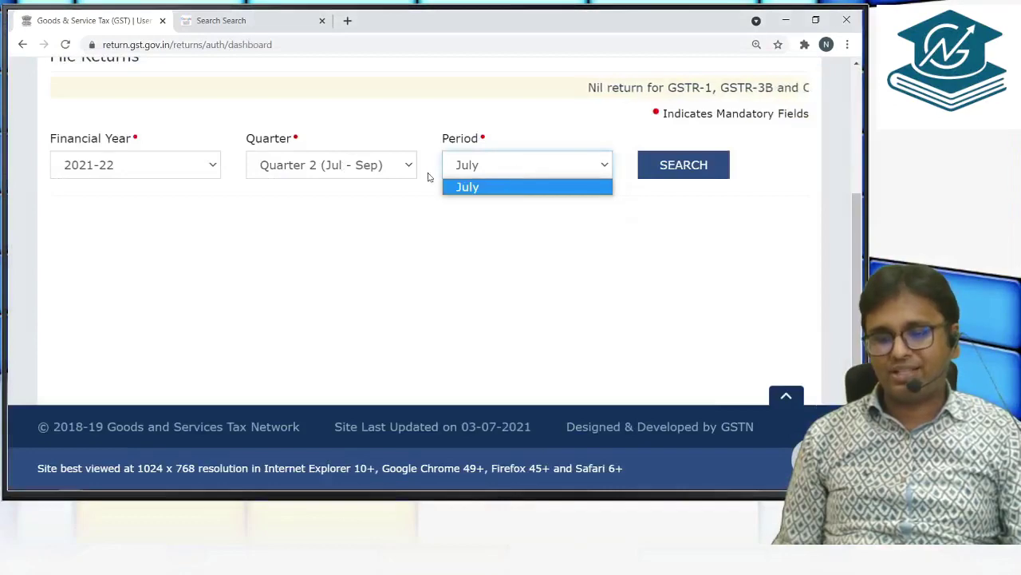
{"action": "left_click", "coordinate": [399, 165]}
{"action": "left_click", "coordinate": [319, 186]}
{"action": "left_click", "coordinate": [459, 167]}
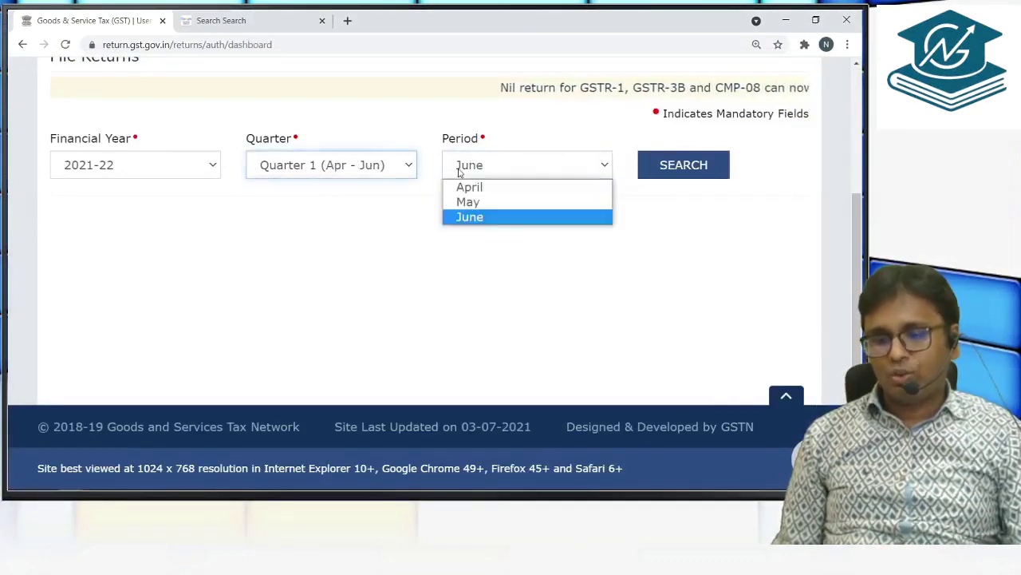
{"action": "left_click", "coordinate": [469, 217]}
{"action": "left_click", "coordinate": [683, 165]}
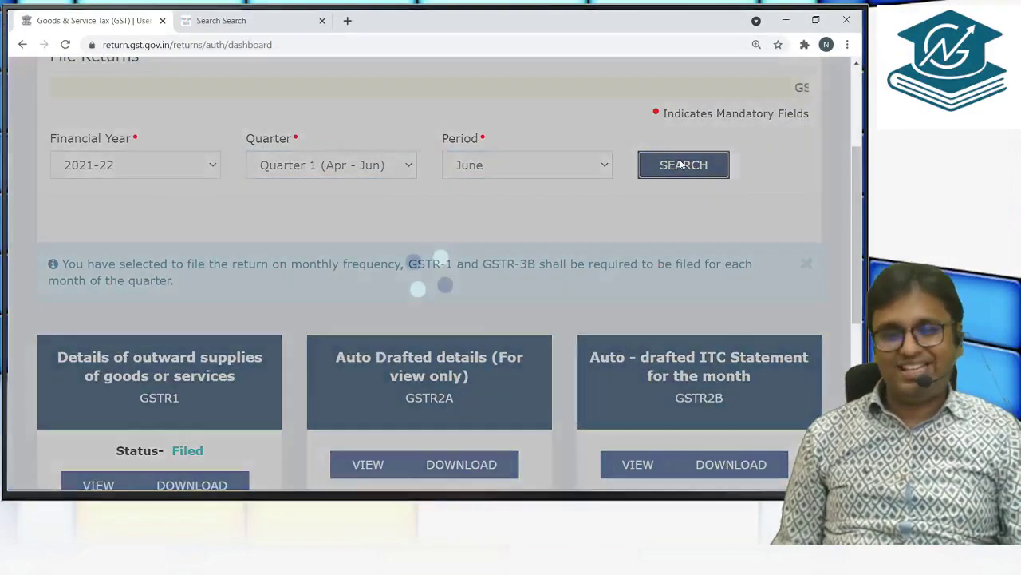
Review the available June return forms and open the GSTR-3B monthly return.
{"action": "scroll", "coordinate": [402, 235], "scroll_direction": "down", "scroll_amount": 2}
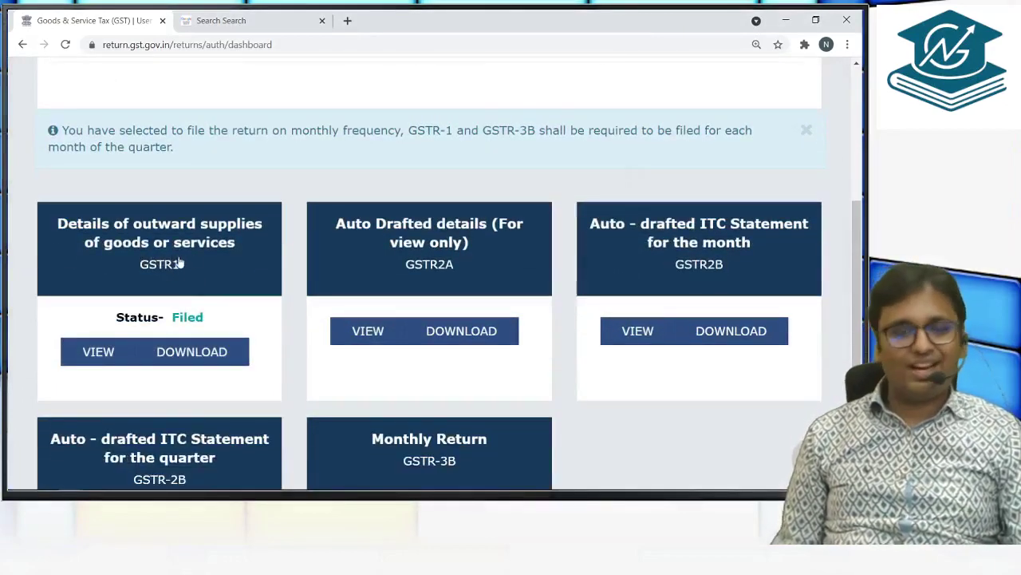
{"action": "scroll", "coordinate": [373, 268], "scroll_direction": "down", "scroll_amount": 1}
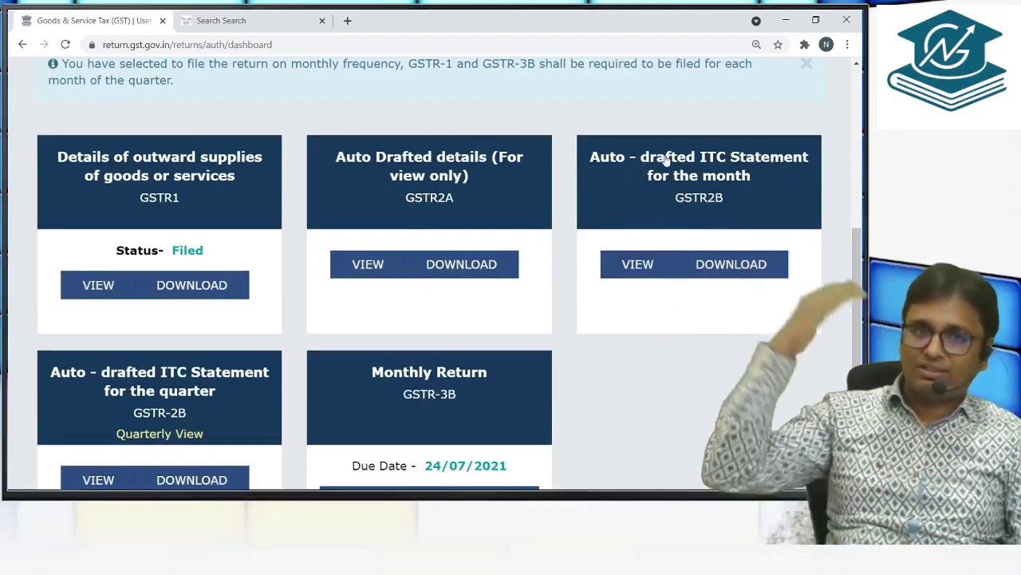
{"action": "scroll", "coordinate": [658, 217], "scroll_direction": "down", "scroll_amount": 1}
{"action": "scroll", "coordinate": [444, 285], "scroll_direction": "down", "scroll_amount": 2}
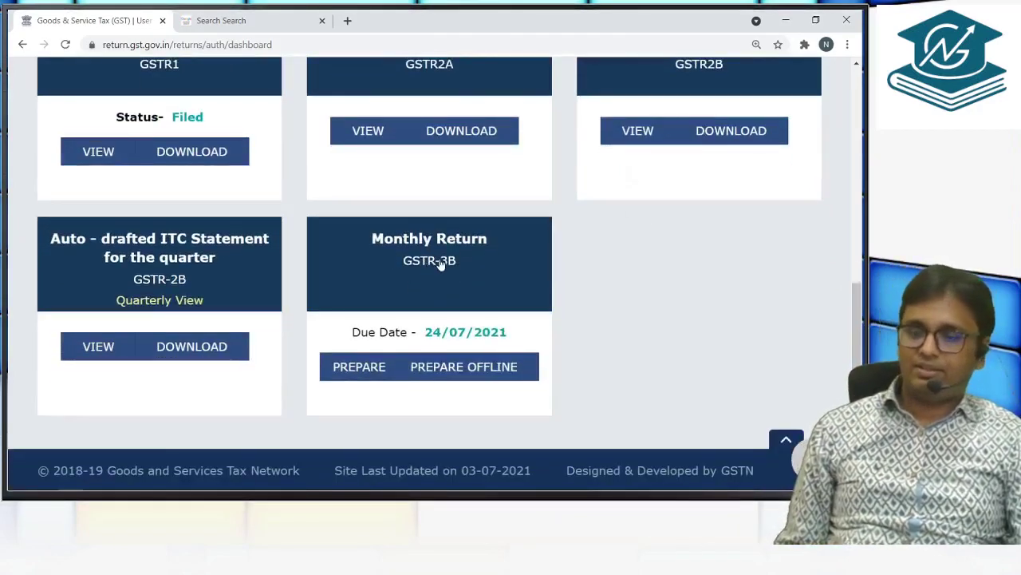
{"action": "left_click", "coordinate": [423, 260]}
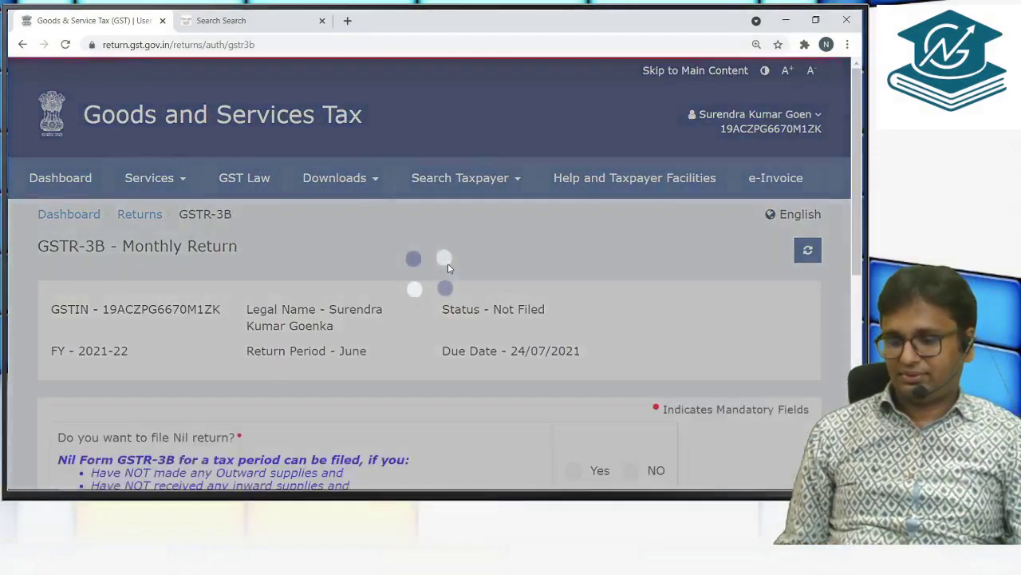
Answer NO to filing a Nil return, continue to the GSTR-3B form, and dismiss the system generated summary.
{"action": "scroll", "coordinate": [103, 252], "scroll_direction": "down", "scroll_amount": 3}
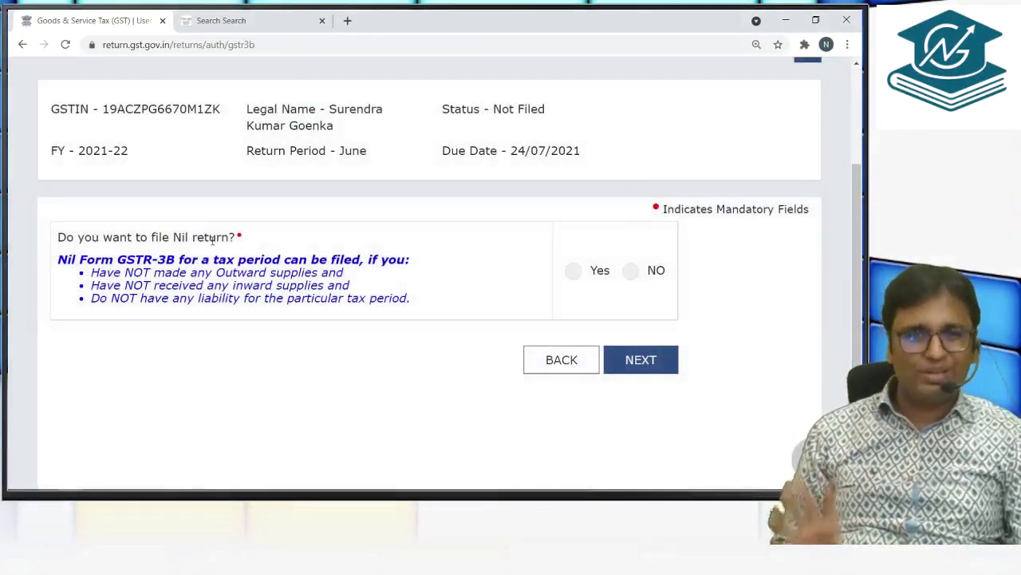
{"action": "left_click", "coordinate": [631, 272]}
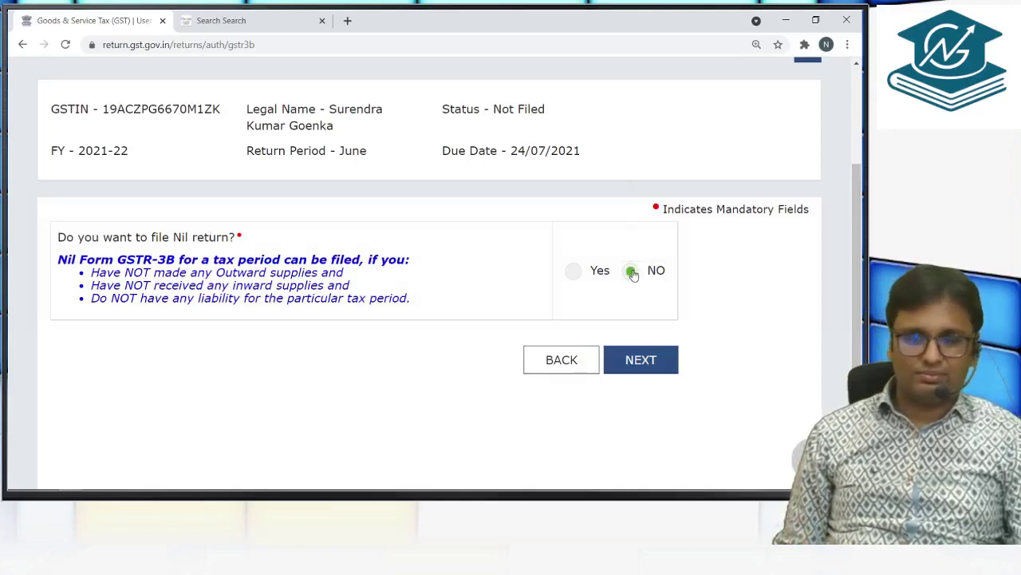
{"action": "left_click", "coordinate": [627, 360]}
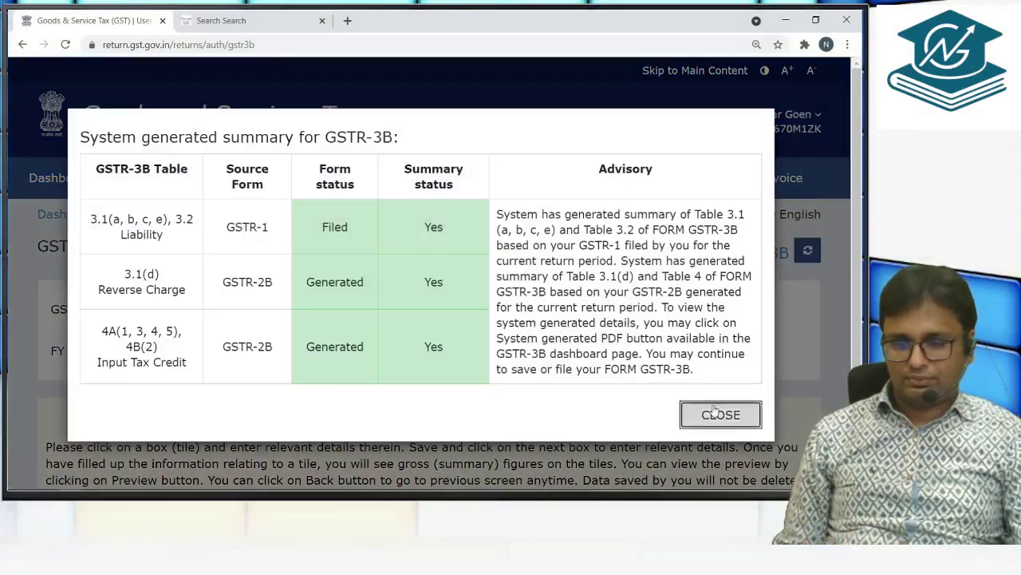
{"action": "left_click", "coordinate": [718, 415]}
Open table 3.1, Tax on outward and reverse charge inward supplies, and acknowledge the IGST refund guidelines.
{"action": "scroll", "coordinate": [443, 341], "scroll_direction": "down", "scroll_amount": 4}
{"action": "scroll", "coordinate": [444, 342], "scroll_direction": "down", "scroll_amount": 3}
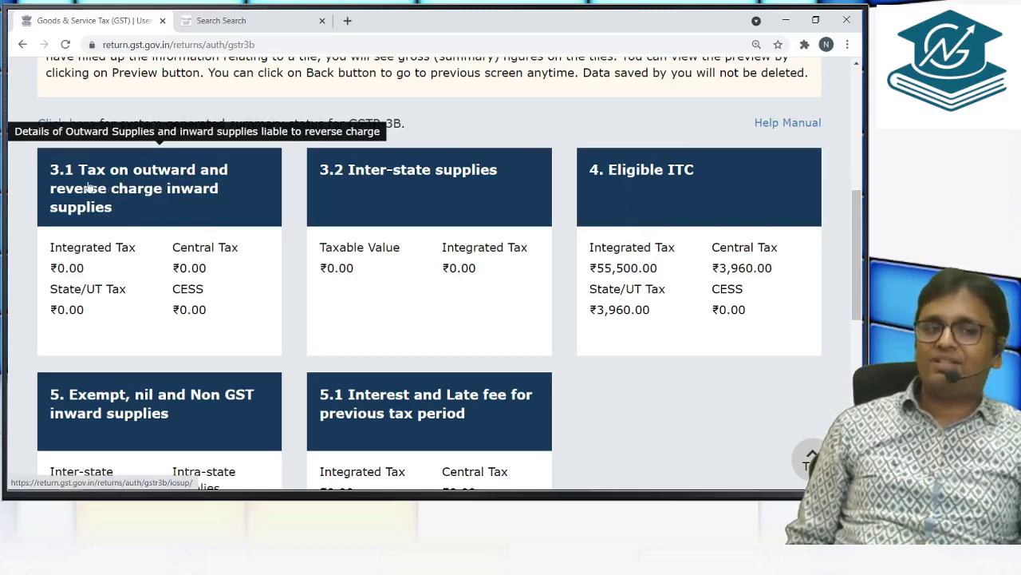
{"action": "left_click", "coordinate": [157, 182]}
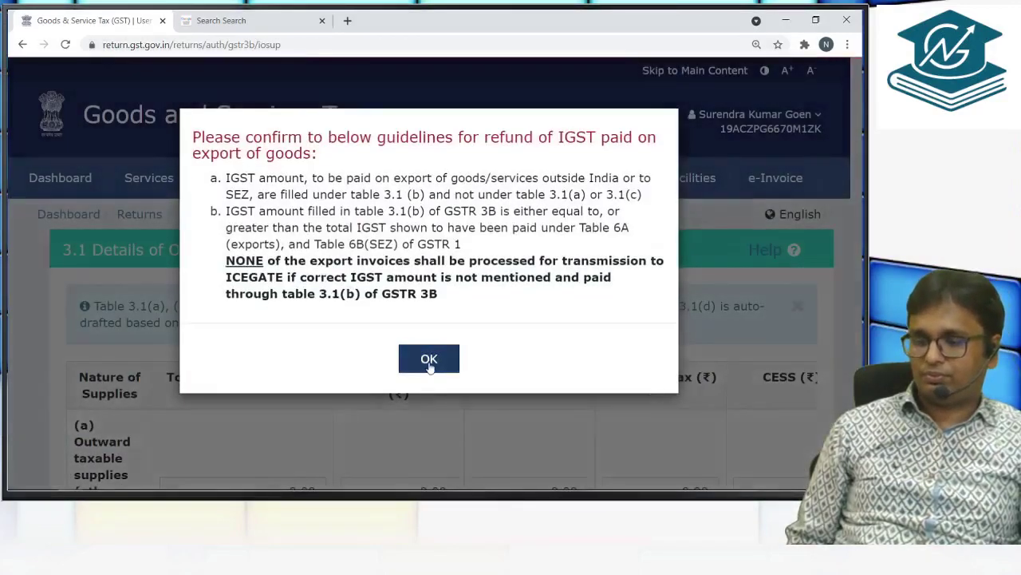
{"action": "left_click", "coordinate": [429, 360]}
Examine the column headings of table 3.1, from Total Taxable value through Integrated, Central and State/UT Tax to CESS.
{"action": "scroll", "coordinate": [468, 352], "scroll_direction": "down", "scroll_amount": 2}
{"action": "scroll", "coordinate": [468, 352], "scroll_direction": "down", "scroll_amount": 2}
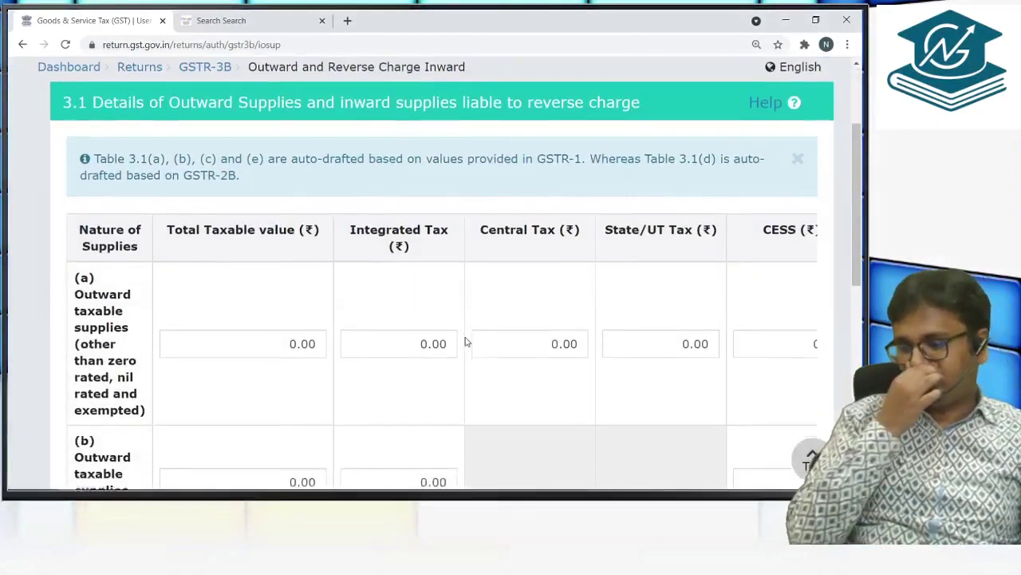
{"action": "left_click_drag", "start_coordinate": [228, 112], "coordinate": [657, 113]}
{"action": "left_click", "coordinate": [633, 114]}
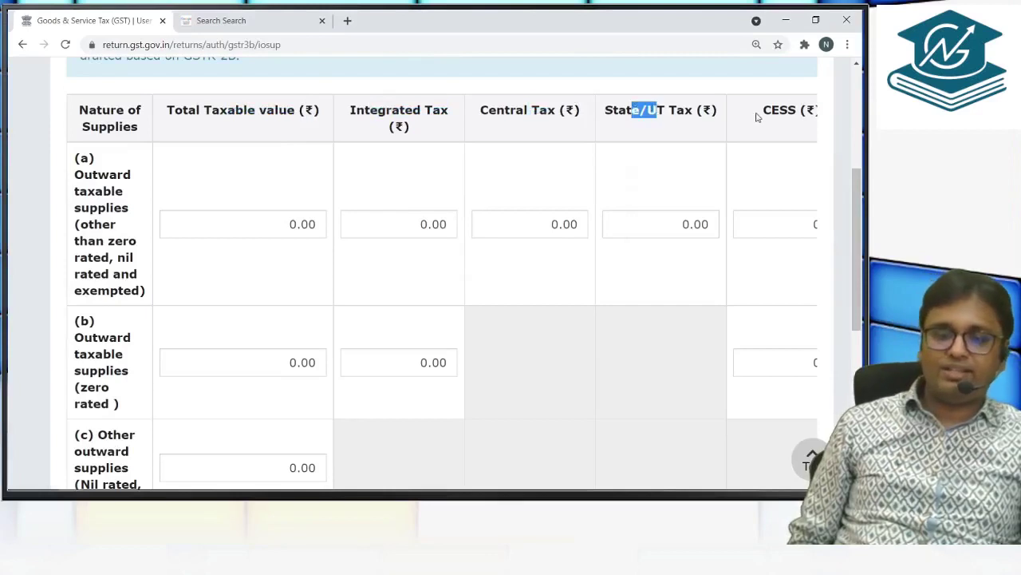
{"action": "left_click_drag", "start_coordinate": [763, 112], "coordinate": [780, 112]}
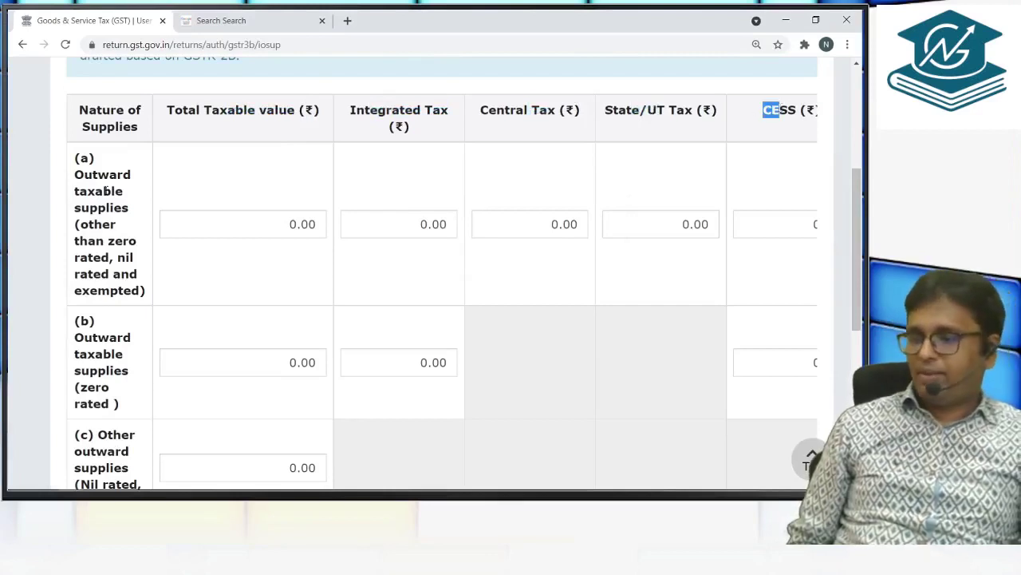
Examine row (a), Outward taxable supplies other than zero rated, nil rated and exempted, going through its value and tax fields.
{"action": "left_click_drag", "start_coordinate": [76, 175], "coordinate": [120, 274]}
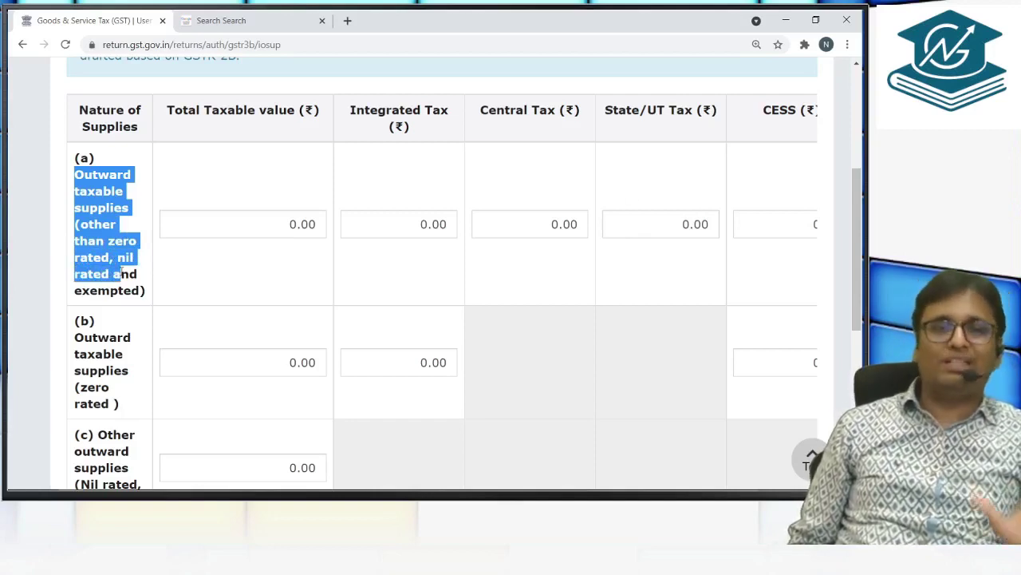
{"action": "left_click", "coordinate": [301, 223]}
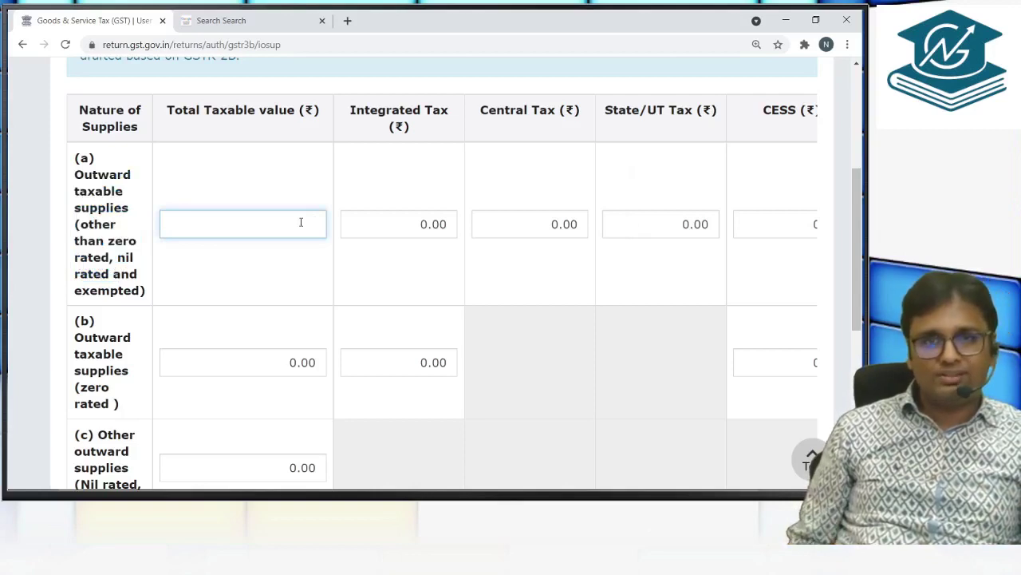
{"action": "left_click", "coordinate": [418, 223]}
{"action": "left_click", "coordinate": [571, 223]}
{"action": "left_click", "coordinate": [674, 219]}
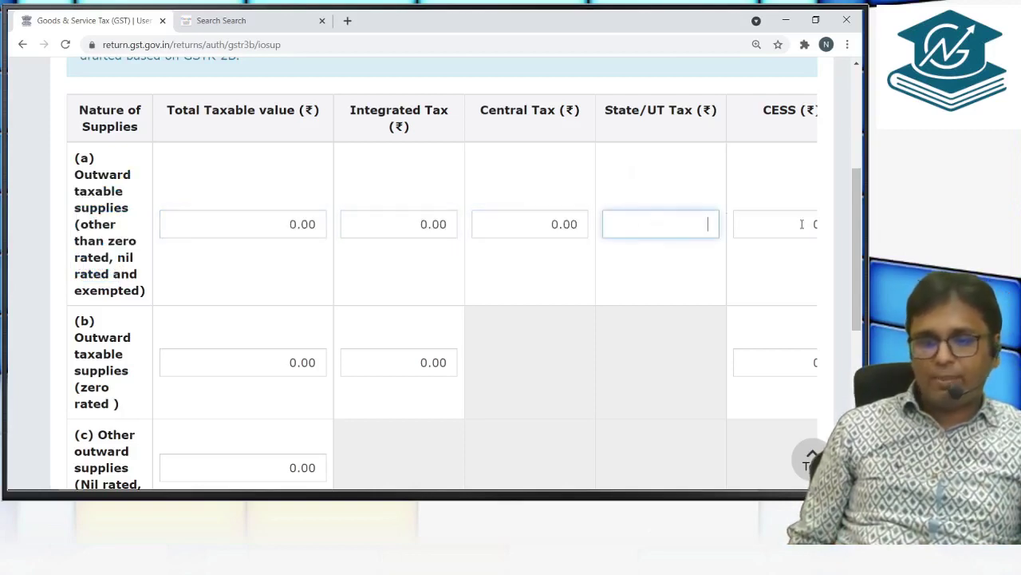
{"action": "left_click", "coordinate": [802, 224]}
{"action": "left_click", "coordinate": [643, 226]}
{"action": "left_click", "coordinate": [545, 226]}
{"action": "left_click", "coordinate": [447, 223]}
{"action": "key", "text": "shift+Tab"}
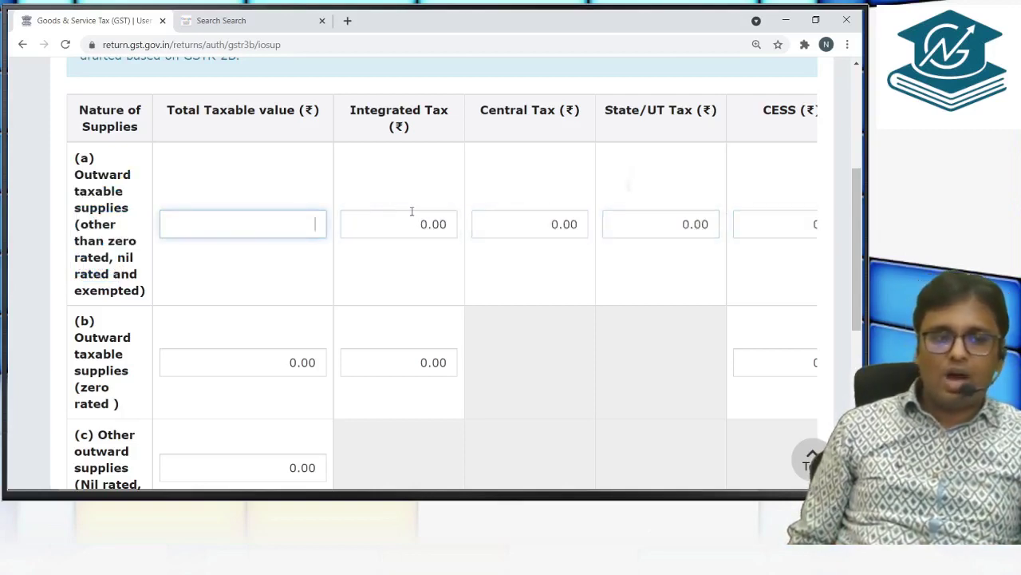
{"action": "key", "text": "Tab"}
Examine row (b) for zero rated outward supplies and row (c) for nil rated and exempted supplies, including their entry fields.
{"action": "scroll", "coordinate": [165, 300], "scroll_direction": "down", "scroll_amount": 3}
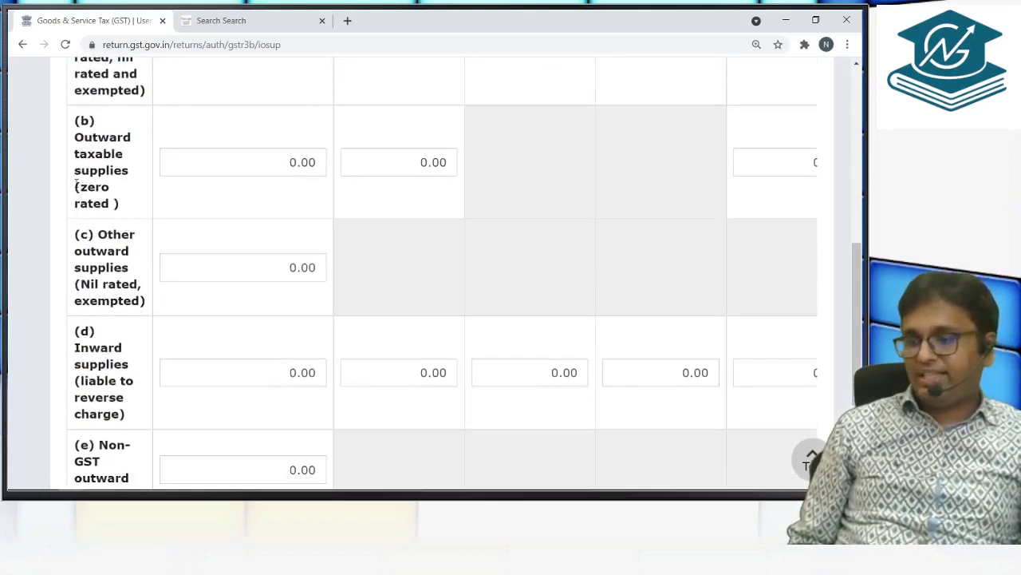
{"action": "left_click_drag", "start_coordinate": [76, 186], "coordinate": [115, 205]}
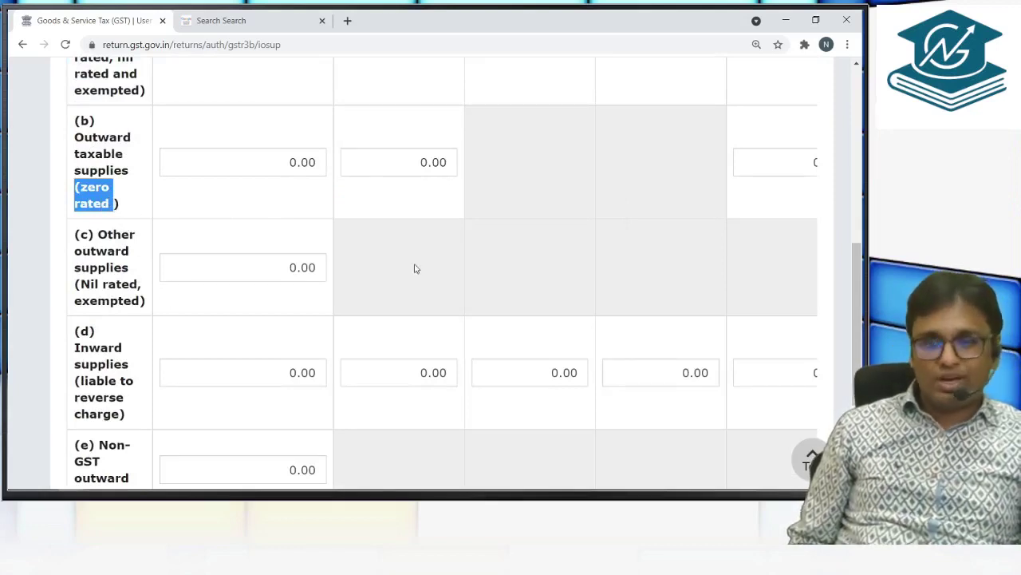
{"action": "scroll", "coordinate": [415, 267], "scroll_direction": "up", "scroll_amount": 4}
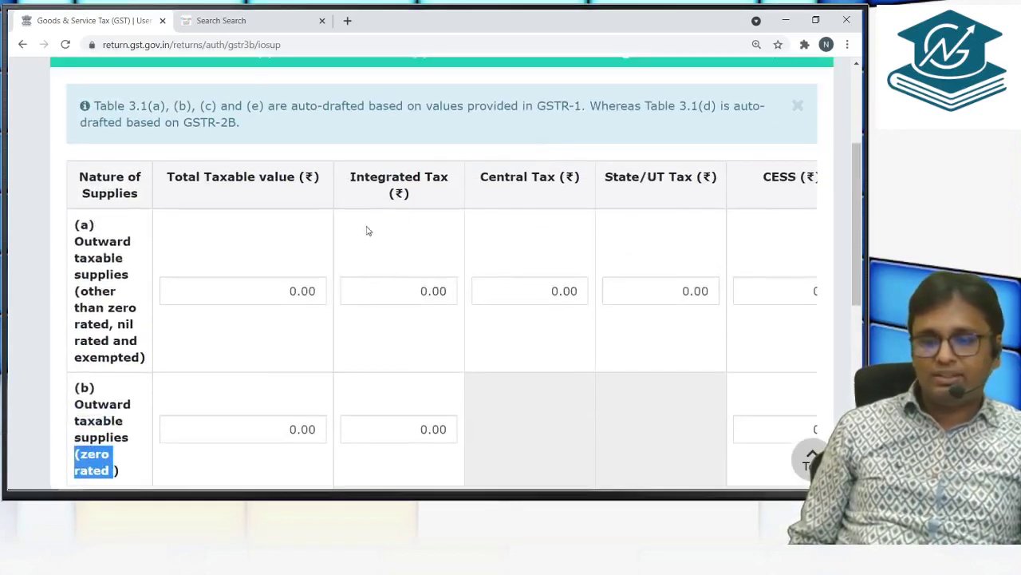
{"action": "left_click", "coordinate": [417, 436]}
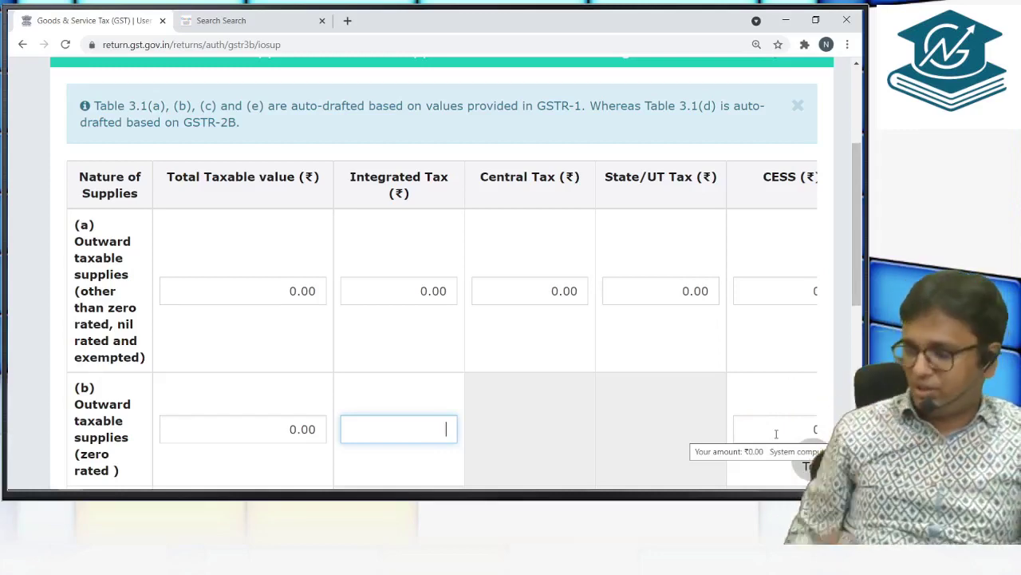
{"action": "scroll", "coordinate": [775, 434], "scroll_direction": "down", "scroll_amount": 4}
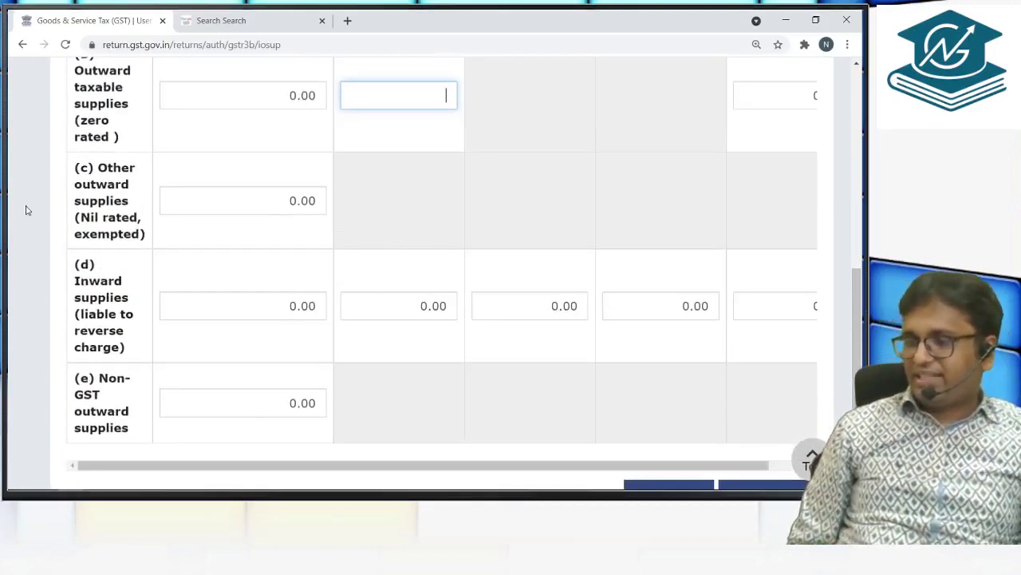
{"action": "left_click_drag", "start_coordinate": [82, 212], "coordinate": [141, 233]}
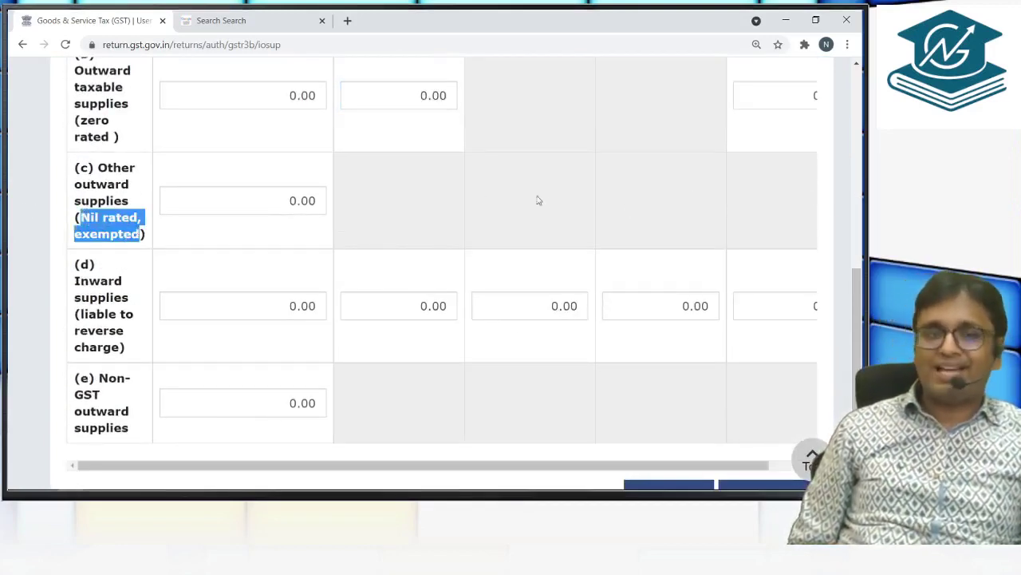
{"action": "left_click", "coordinate": [274, 203]}
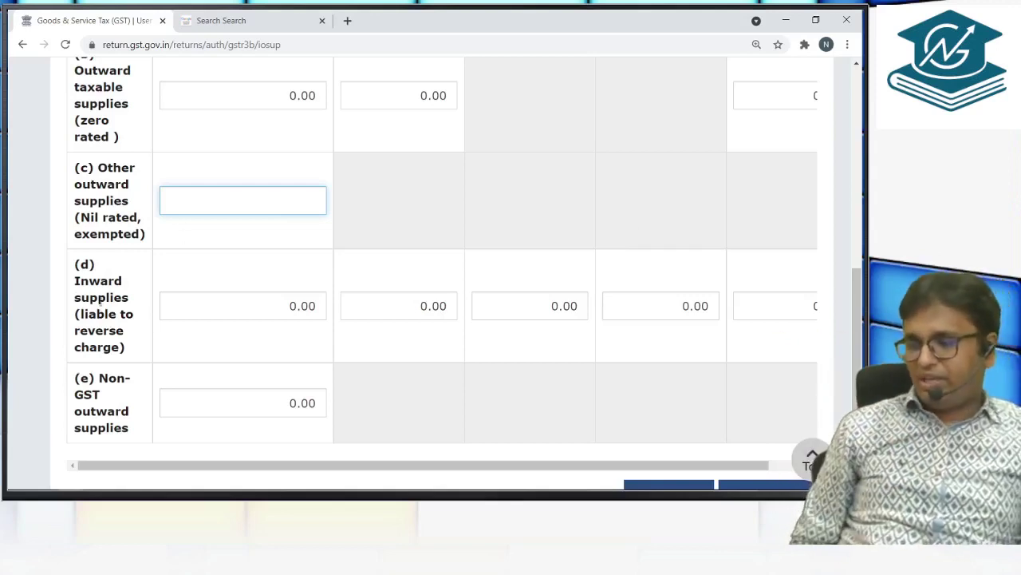
Examine the label and taxable value field of row (d), Inward supplies liable to reverse charge.
{"action": "mouse_move", "coordinate": [77, 281]}
{"action": "left_mouse_down"}
{"action": "mouse_move", "coordinate": [126, 349]}
{"action": "mouse_move", "coordinate": [77, 292]}
{"action": "left_mouse_up"}
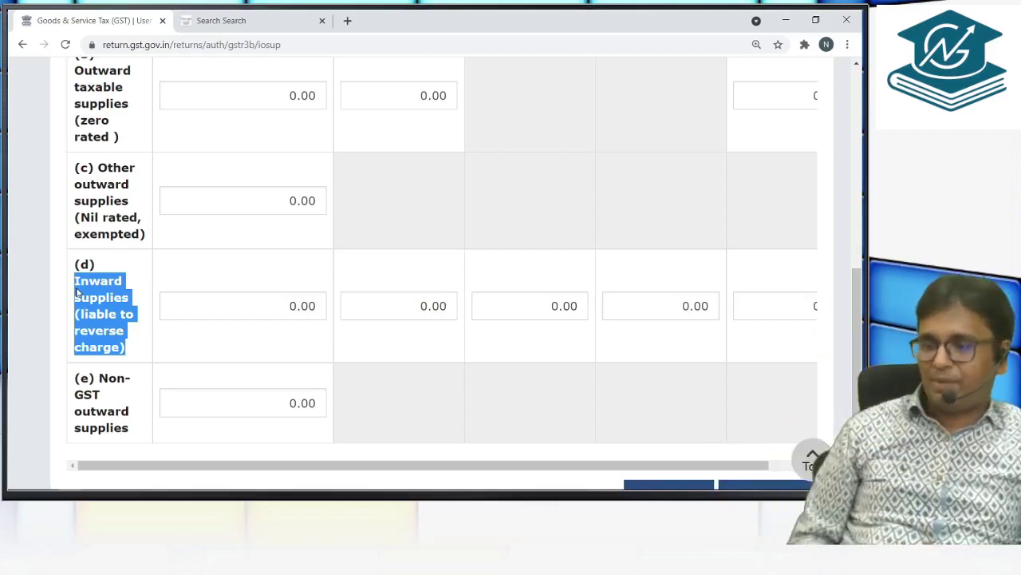
{"action": "left_click", "coordinate": [243, 308]}
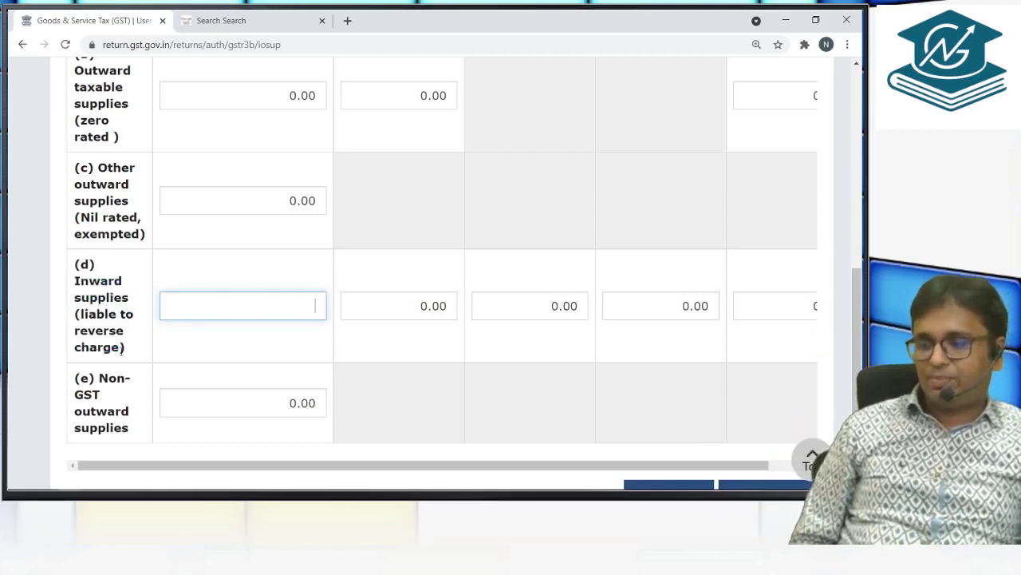
{"action": "left_click_drag", "start_coordinate": [122, 348], "coordinate": [80, 327]}
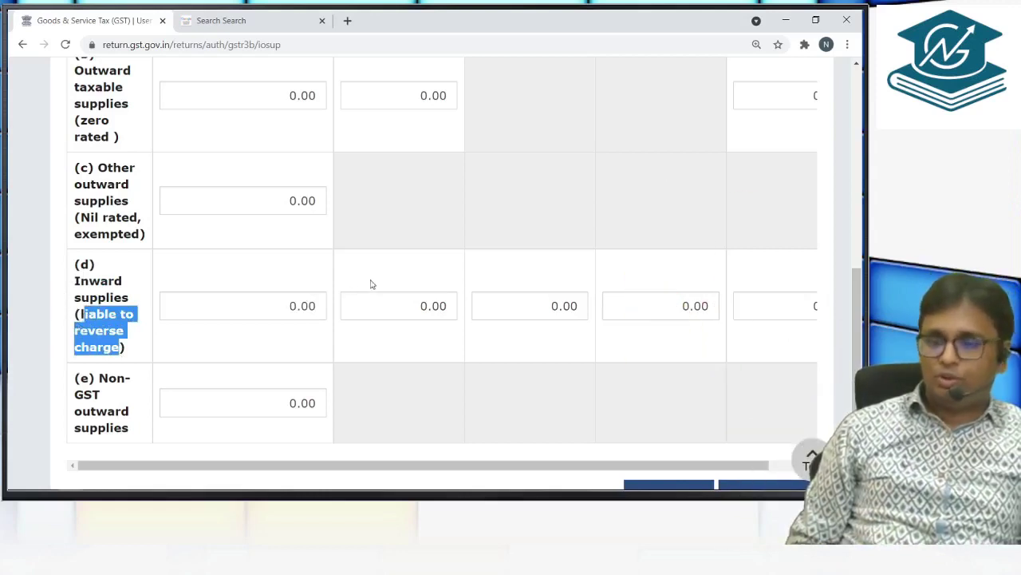
Try a total taxable value of 1000 for the inward supplies liable to reverse charge, and clear the entry.
{"action": "left_click", "coordinate": [268, 298]}
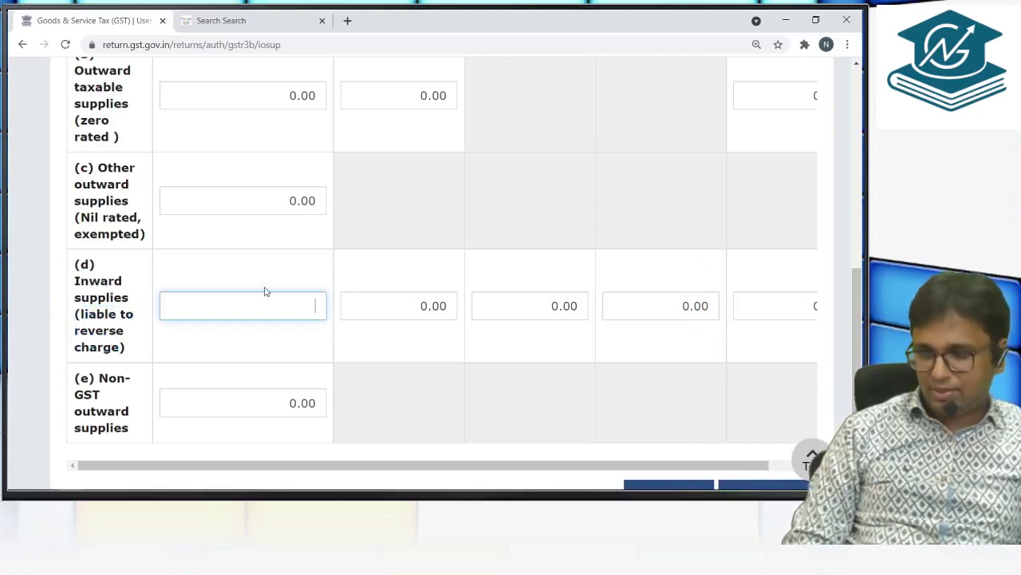
{"action": "type", "text": "1000"}
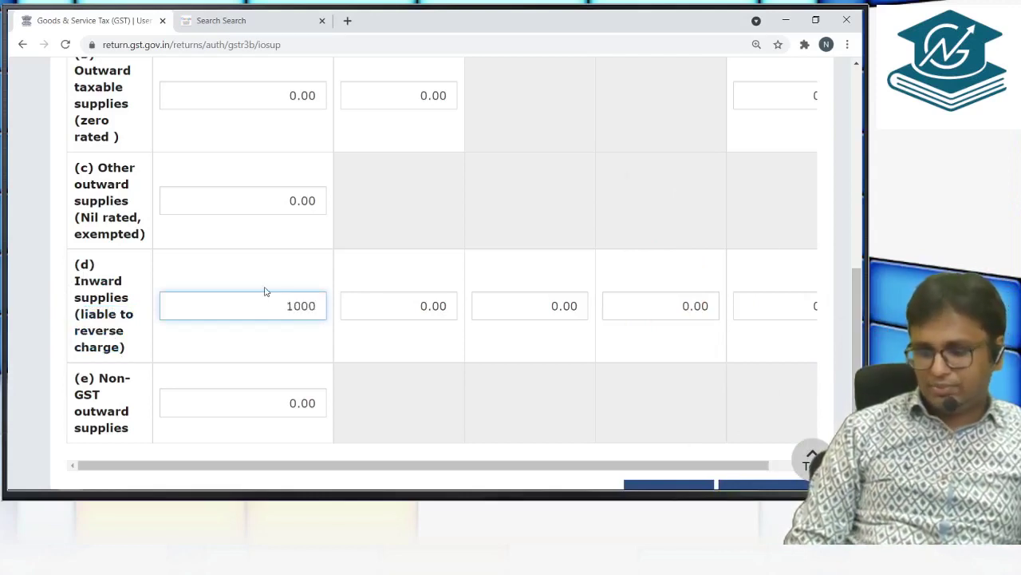
{"action": "key", "text": "BackSpace"}
{"action": "key", "text": "BackSpace"}
{"action": "key", "text": "BackSpace"}
{"action": "key", "text": "BackSpace"}
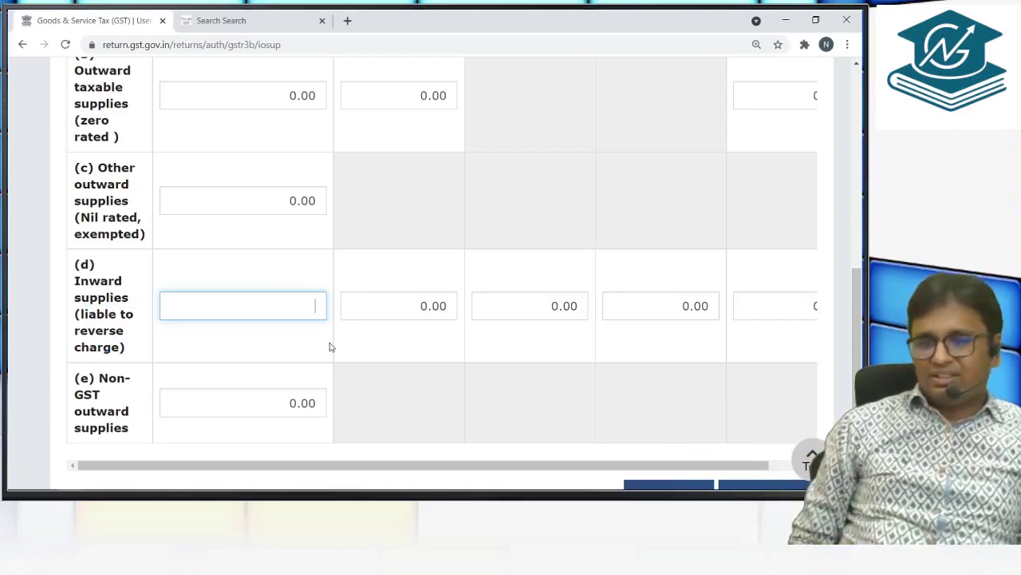
Compare the Integrated, Central and State/UT Tax fields of the reverse charge row with the rows and column headings above.
{"action": "scroll", "coordinate": [295, 271], "scroll_direction": "up", "scroll_amount": 4}
{"action": "scroll", "coordinate": [257, 232], "scroll_direction": "down", "scroll_amount": 2}
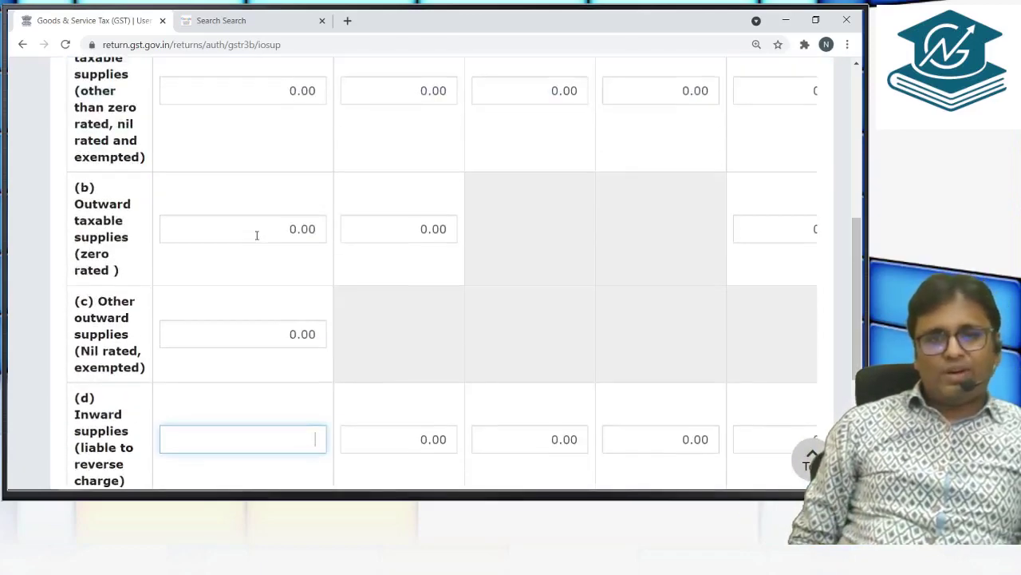
{"action": "scroll", "coordinate": [257, 264], "scroll_direction": "down", "scroll_amount": 3}
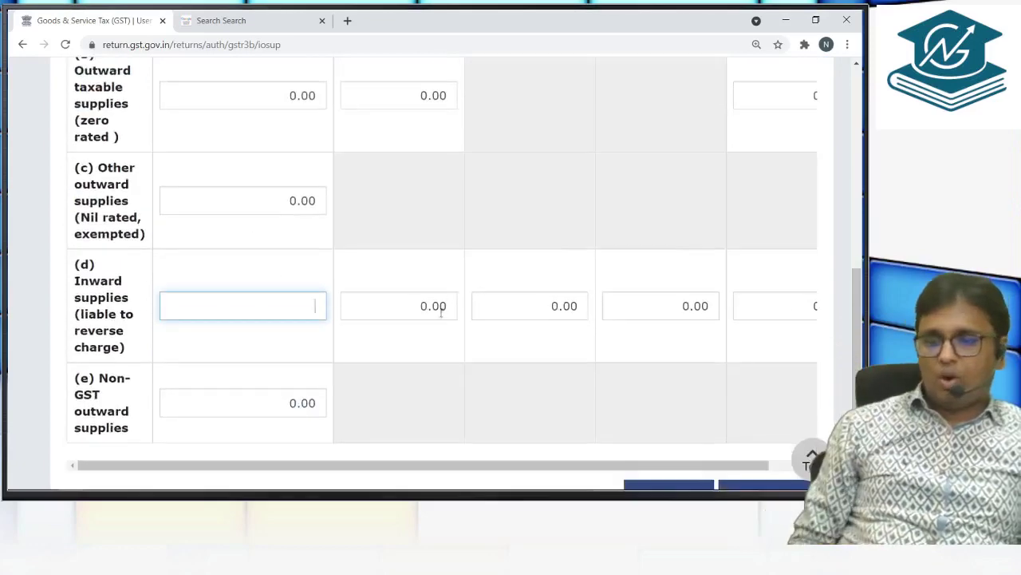
{"action": "left_click", "coordinate": [440, 306]}
{"action": "left_click", "coordinate": [568, 310]}
{"action": "left_click", "coordinate": [707, 306]}
{"action": "scroll", "coordinate": [379, 119], "scroll_direction": "up", "scroll_amount": 4}
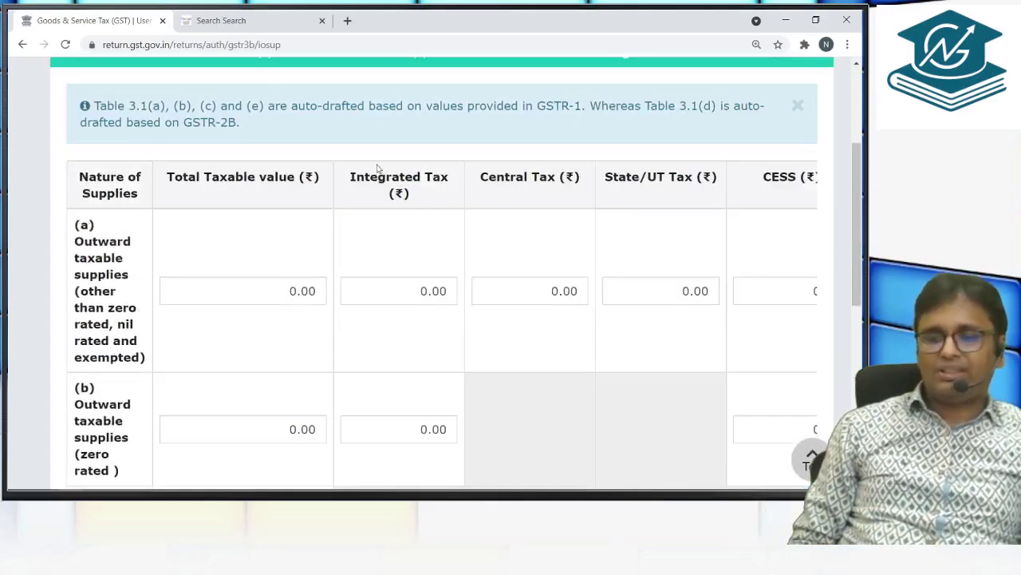
Examine row (e), Non-GST outward supplies, at the end of table 3.1.
{"action": "scroll", "coordinate": [392, 221], "scroll_direction": "down", "scroll_amount": 5}
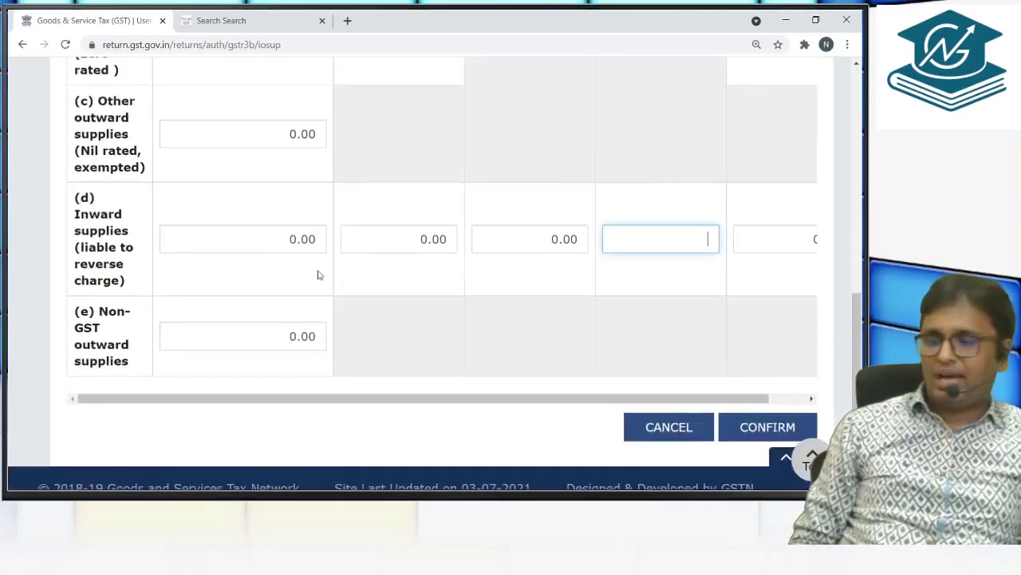
{"action": "left_click_drag", "start_coordinate": [98, 311], "coordinate": [127, 358]}
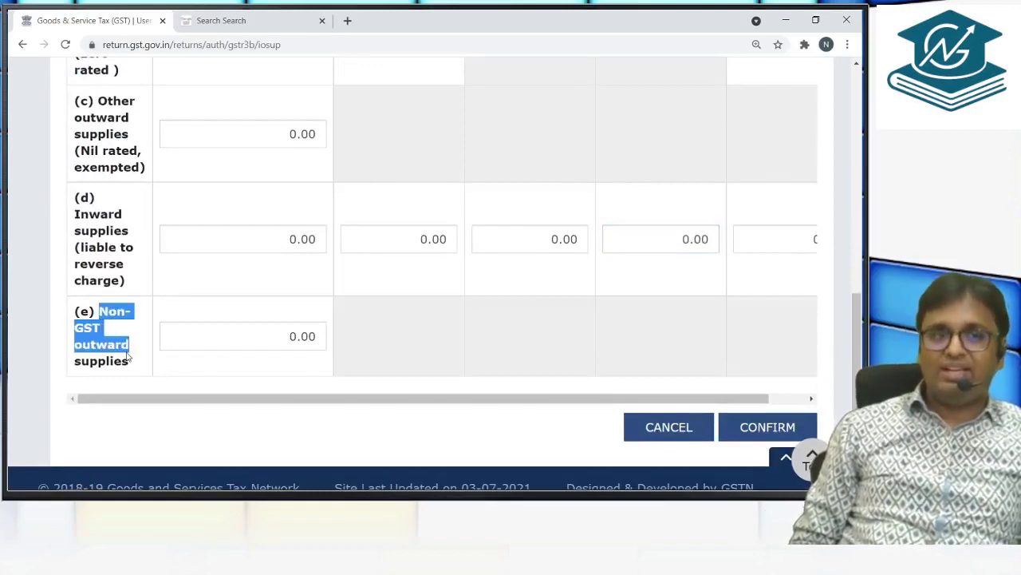
{"action": "left_click", "coordinate": [132, 368]}
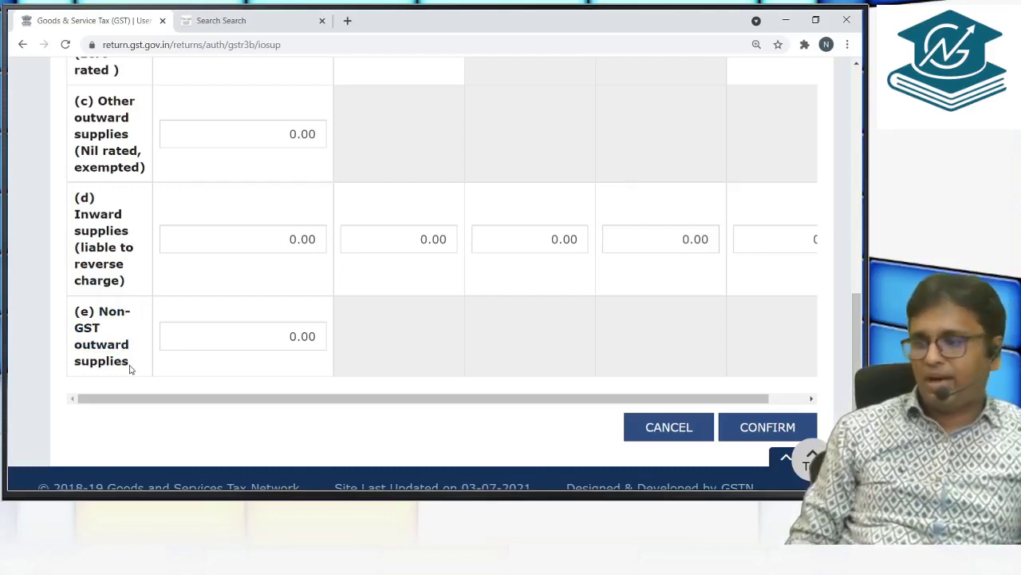
{"action": "left_click_drag", "start_coordinate": [99, 311], "coordinate": [117, 363]}
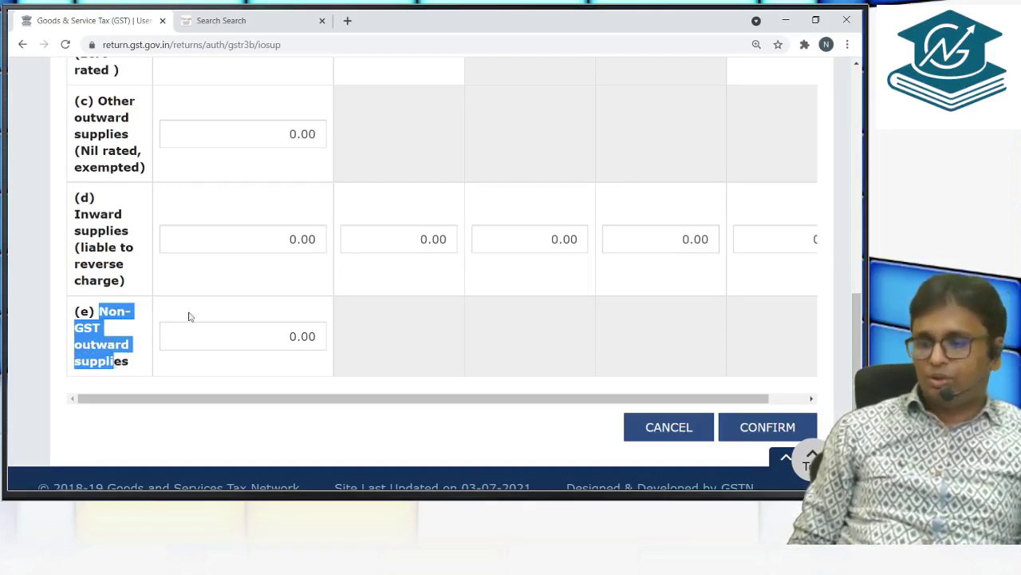
Read the note above table 3.1 on how its rows are auto-drafted from GSTR-1 and GSTR-2B.
{"action": "scroll", "coordinate": [343, 278], "scroll_direction": "up", "scroll_amount": 4}
{"action": "scroll", "coordinate": [343, 278], "scroll_direction": "up", "scroll_amount": 3}
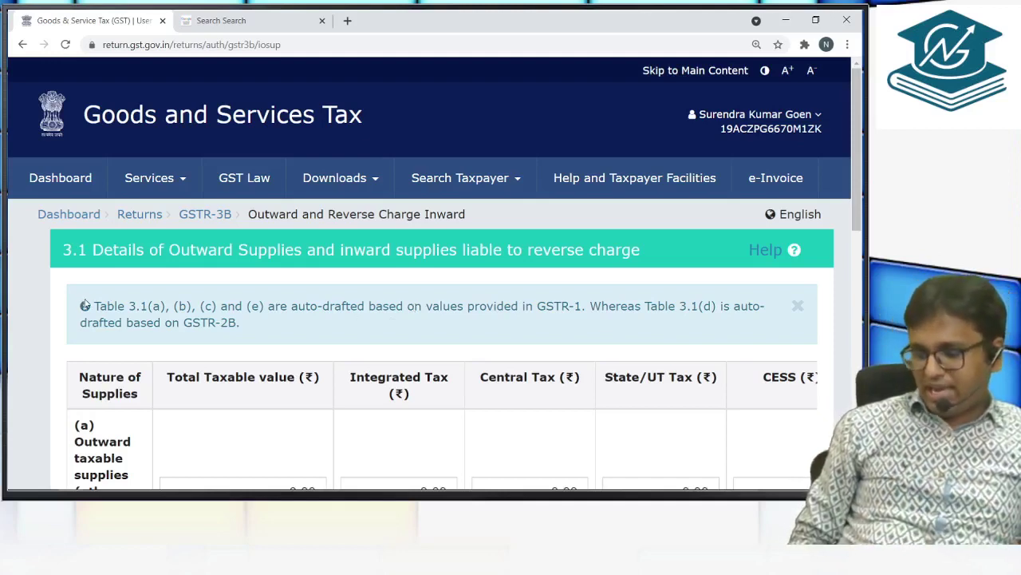
{"action": "left_click_drag", "start_coordinate": [106, 306], "coordinate": [348, 306]}
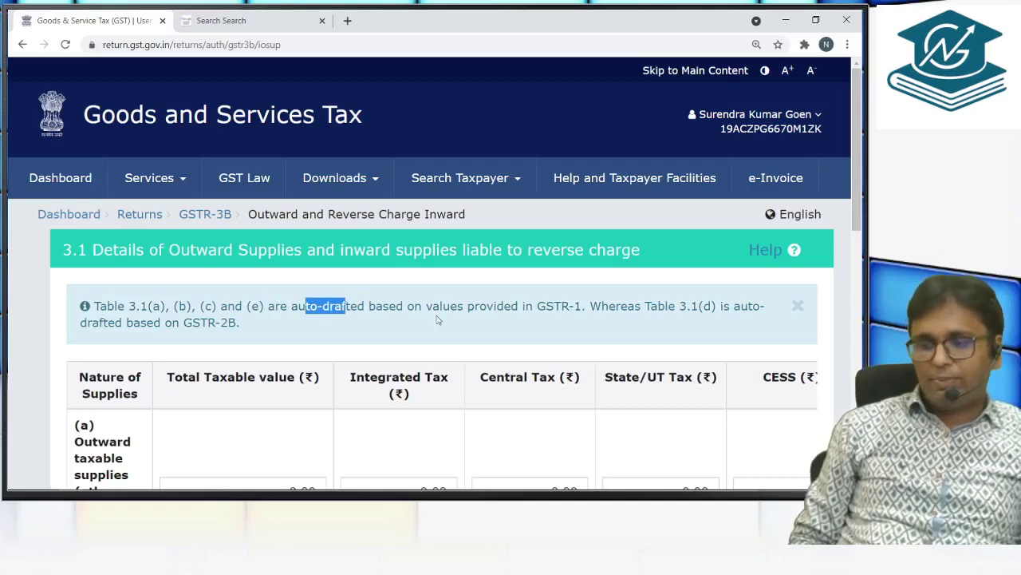
{"action": "scroll", "coordinate": [321, 335], "scroll_direction": "down", "scroll_amount": 2}
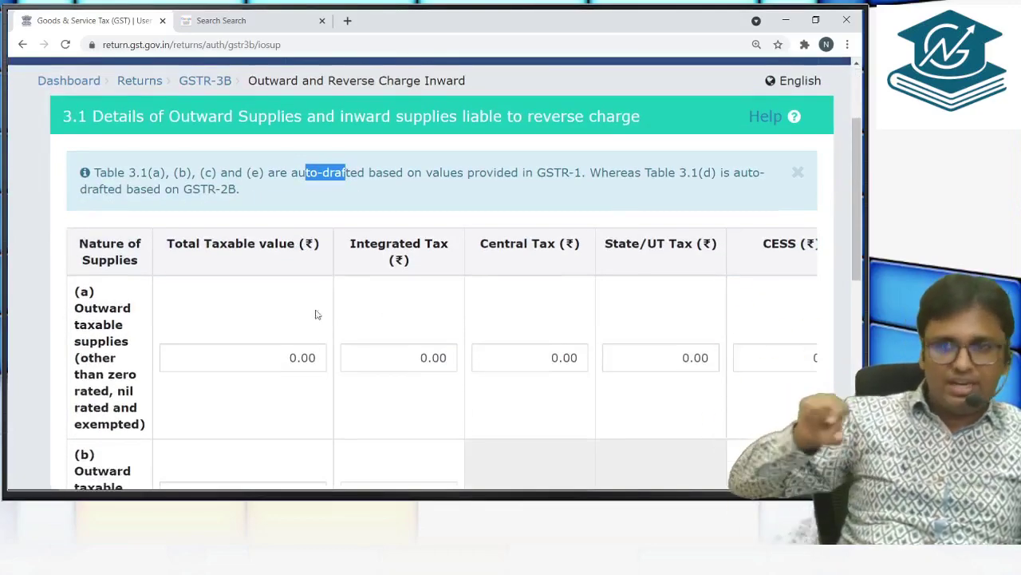
Match the note's mention of Table 3.1(d) with row (d), Inward supplies liable to reverse charge.
{"action": "scroll", "coordinate": [110, 293], "scroll_direction": "down", "scroll_amount": 5}
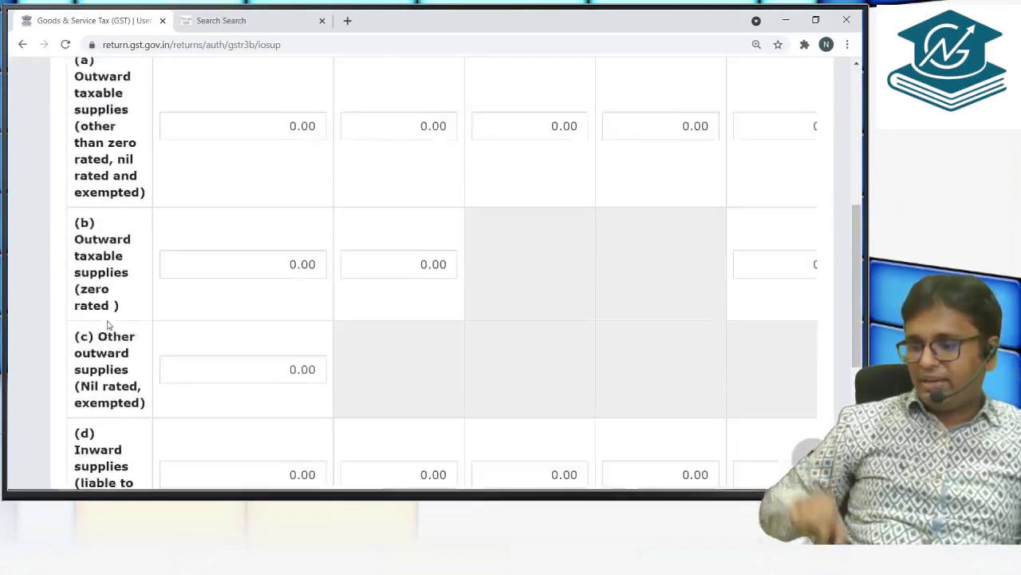
{"action": "scroll", "coordinate": [153, 308], "scroll_direction": "up", "scroll_amount": 8}
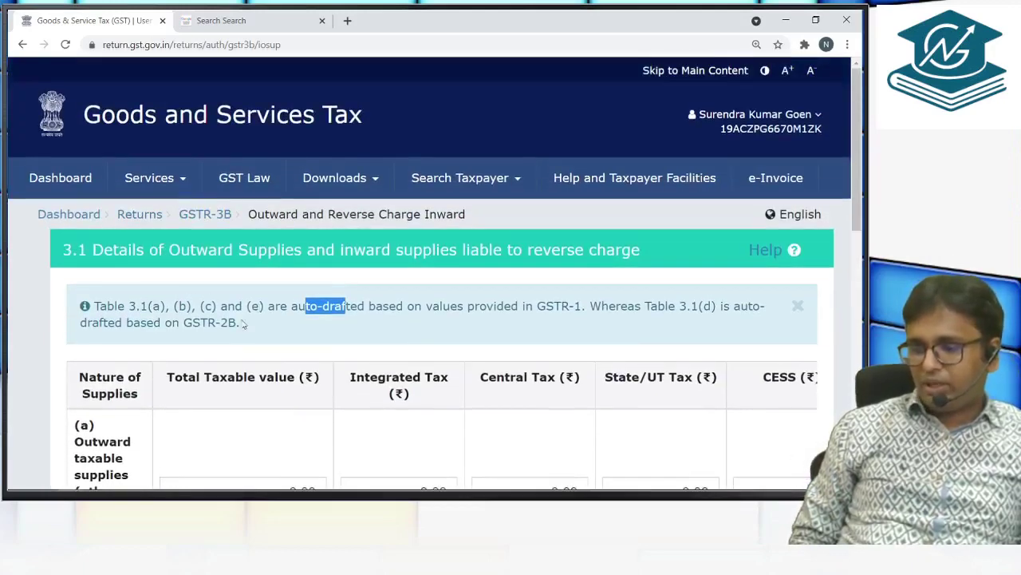
{"action": "scroll", "coordinate": [239, 323], "scroll_direction": "down", "scroll_amount": 6}
{"action": "left_click_drag", "start_coordinate": [75, 335], "coordinate": [125, 416]}
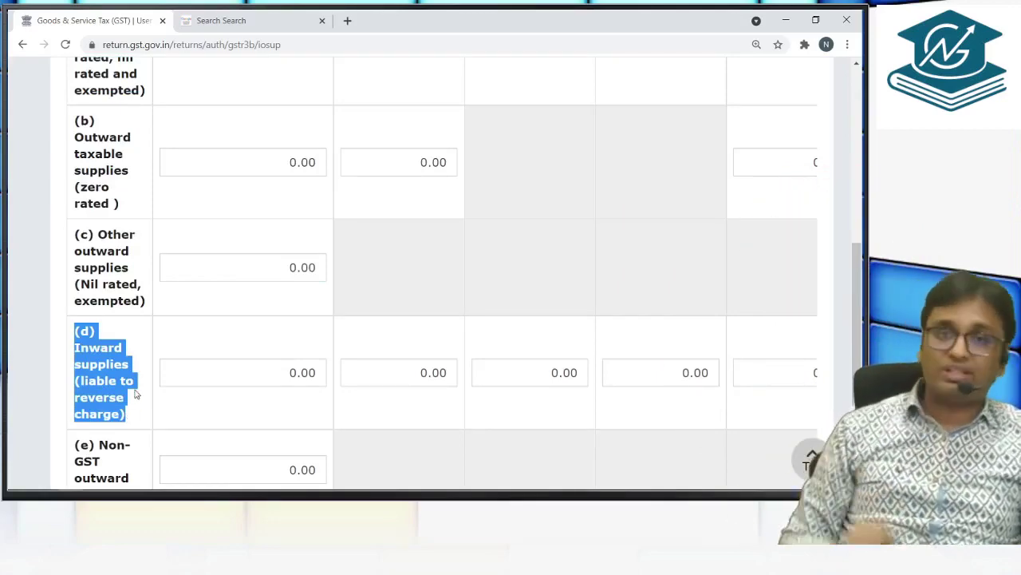
Read which table 3.1 rows the note says are auto-drafted from GSTR-1, and relate them to row (a), Outward taxable supplies.
{"action": "scroll", "coordinate": [136, 395], "scroll_direction": "up", "scroll_amount": 6}
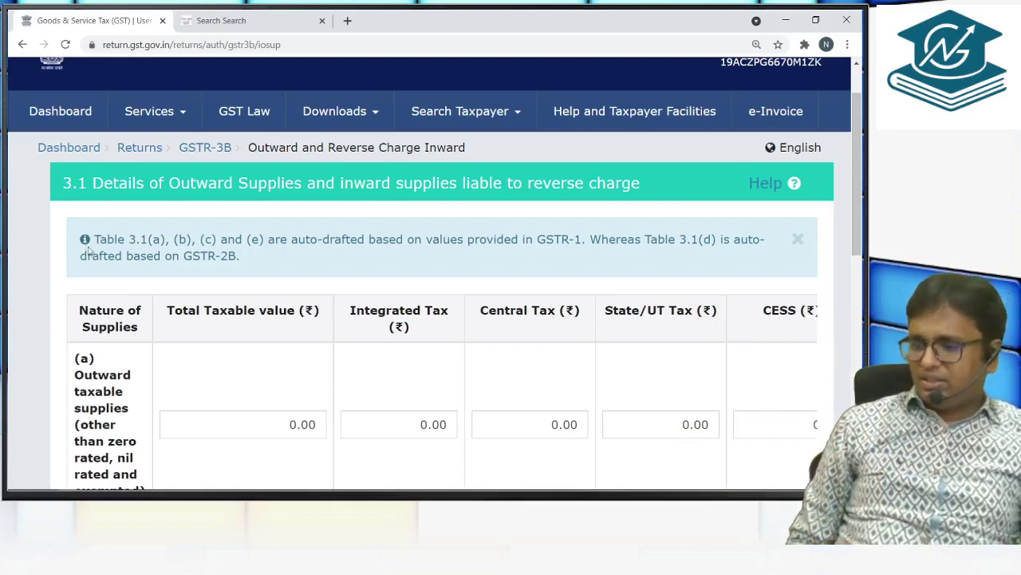
{"action": "left_click_drag", "start_coordinate": [95, 238], "coordinate": [252, 238]}
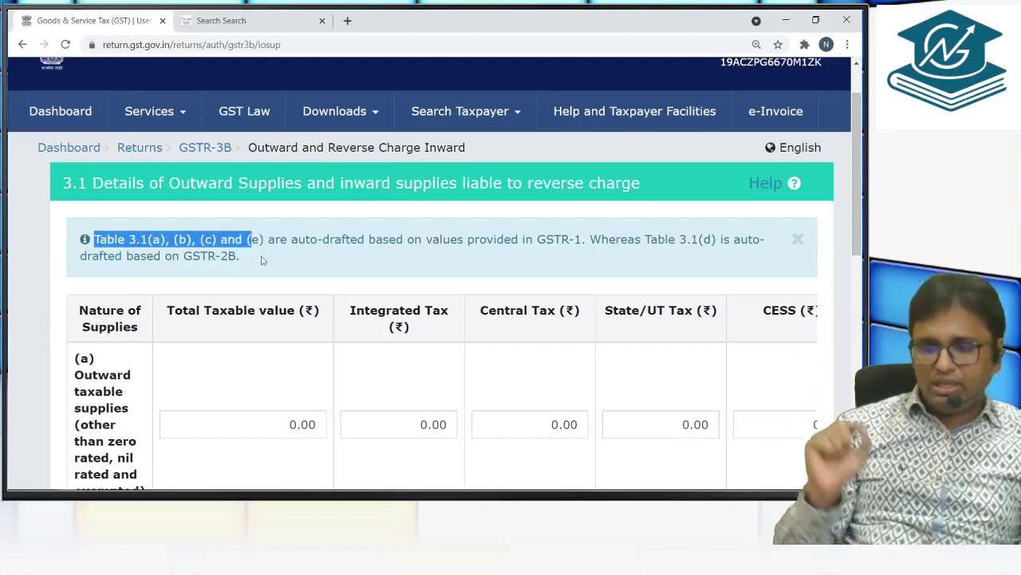
{"action": "left_click_drag", "start_coordinate": [305, 239], "coordinate": [345, 239]}
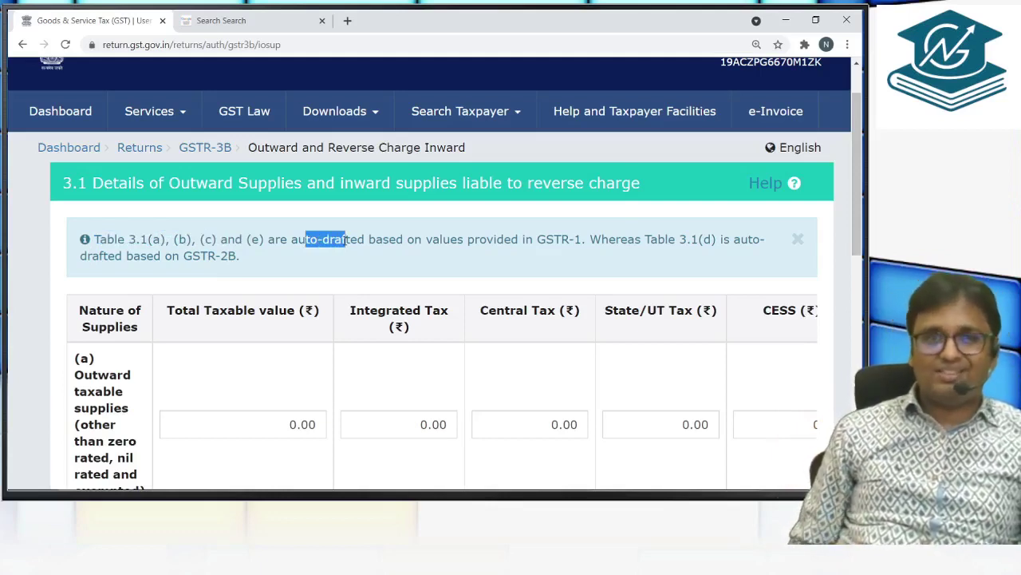
{"action": "left_click_drag", "start_coordinate": [345, 239], "coordinate": [584, 239]}
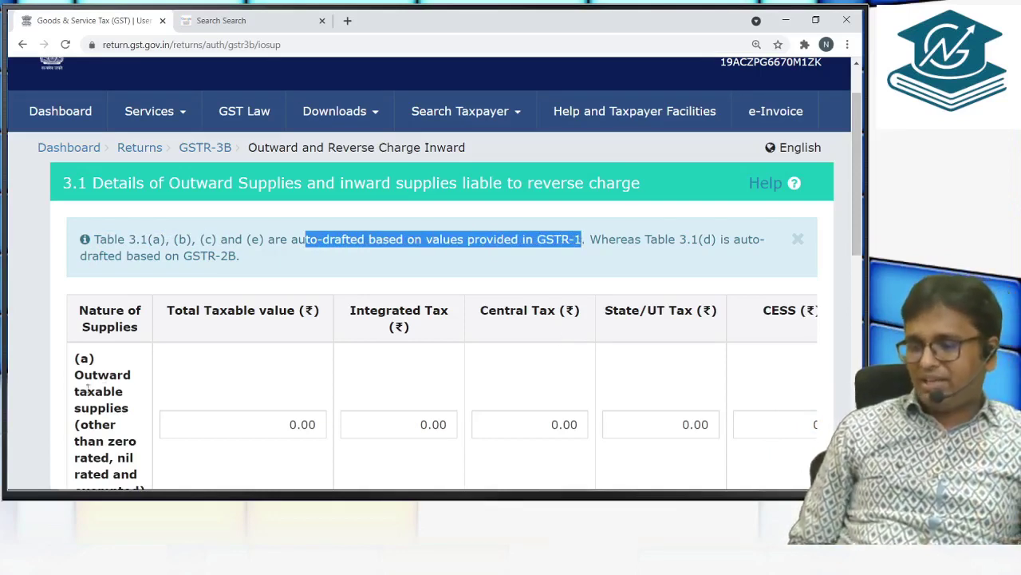
{"action": "left_click_drag", "start_coordinate": [85, 374], "coordinate": [115, 417]}
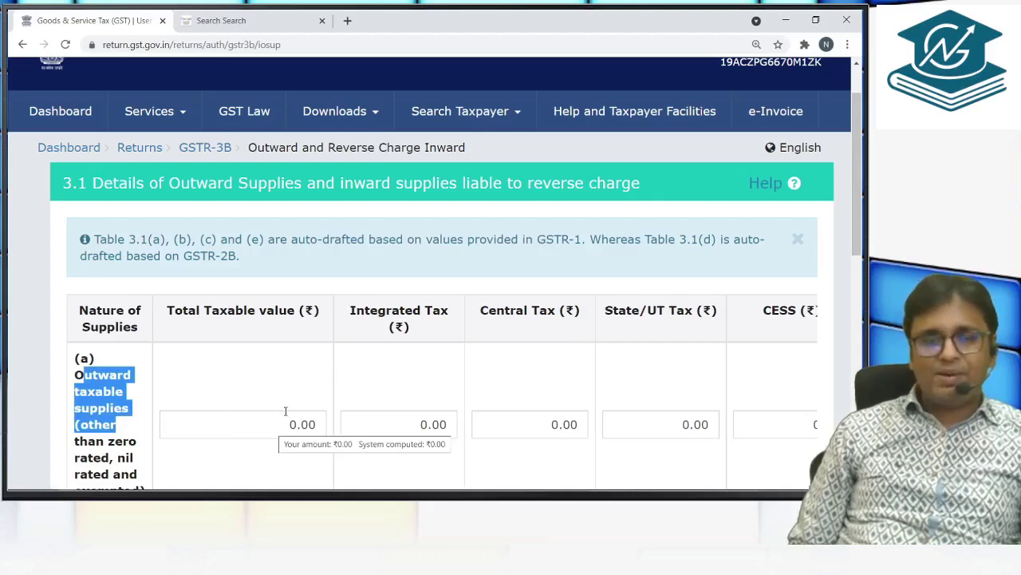
Try a test amount as the total taxable value of the outward taxable supplies in row (a), and clear the entry.
{"action": "scroll", "coordinate": [284, 414], "scroll_direction": "down", "scroll_amount": 2}
{"action": "scroll", "coordinate": [284, 414], "scroll_direction": "down", "scroll_amount": 1}
{"action": "left_click", "coordinate": [276, 293]}
{"action": "type", "text": "1010101"}
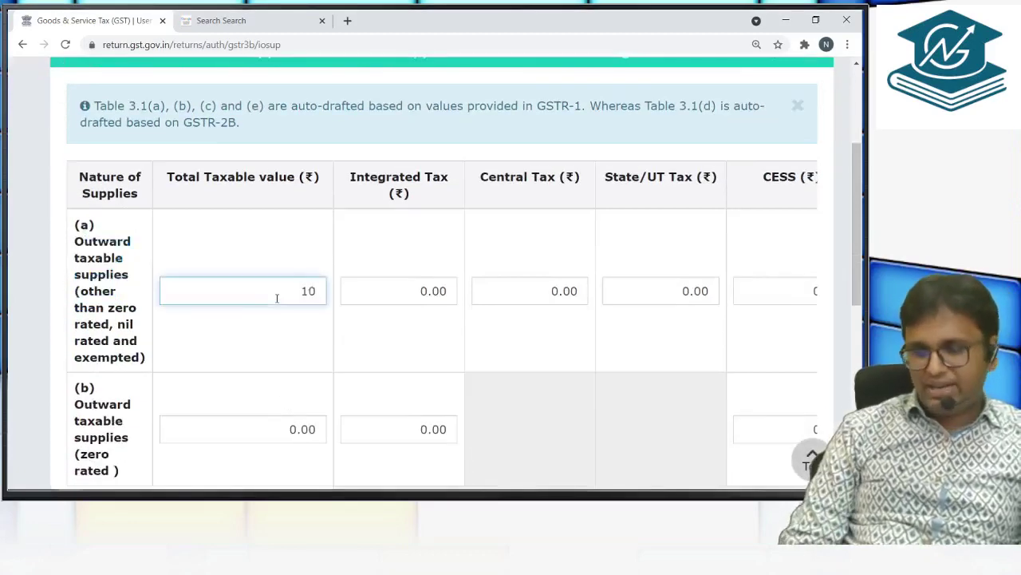
{"action": "key", "text": "BackSpace"}
{"action": "key", "text": "BackSpace"}
{"action": "key", "text": "BackSpace"}
{"action": "key", "text": "BackSpace"}
{"action": "key", "text": "BackSpace"}
{"action": "key", "text": "BackSpace"}
{"action": "key", "text": "BackSpace"}
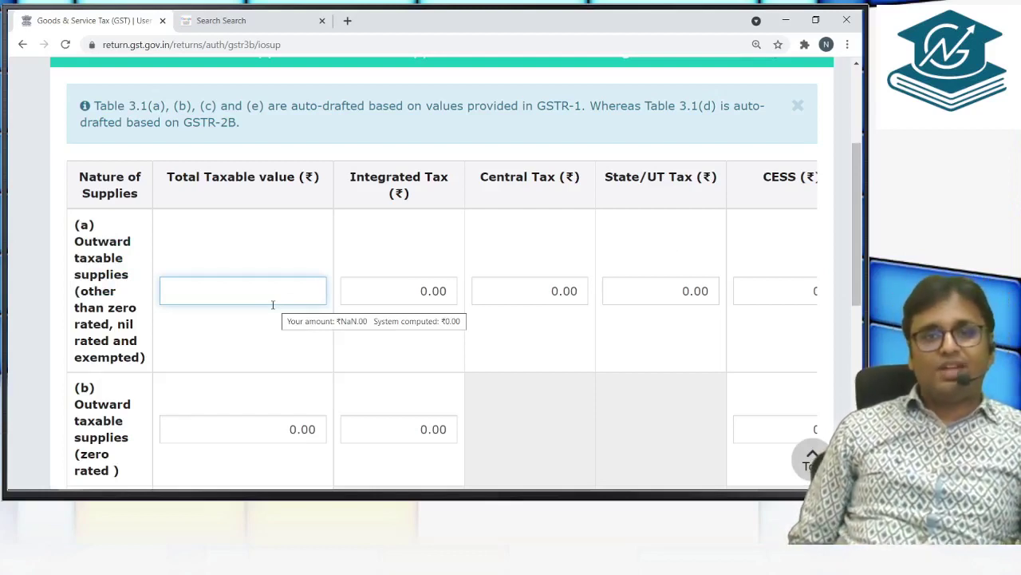
Review the table 3.1 column headings from Nature of Supplies to CESS against the note's wording on values provided in GSTR-1.
{"action": "left_click_drag", "start_coordinate": [96, 176], "coordinate": [796, 194]}
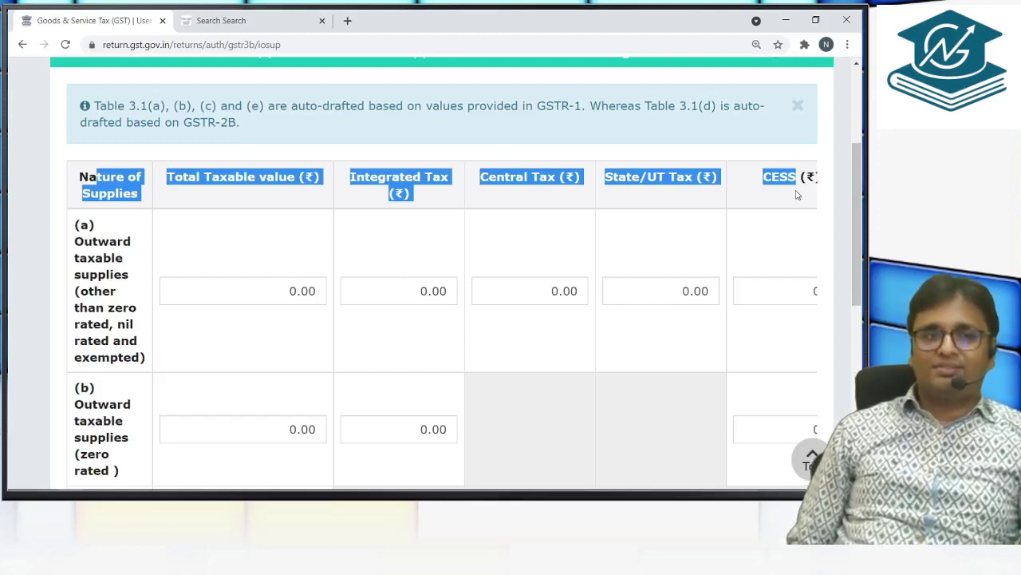
{"action": "left_click_drag", "start_coordinate": [131, 193], "coordinate": [612, 214]}
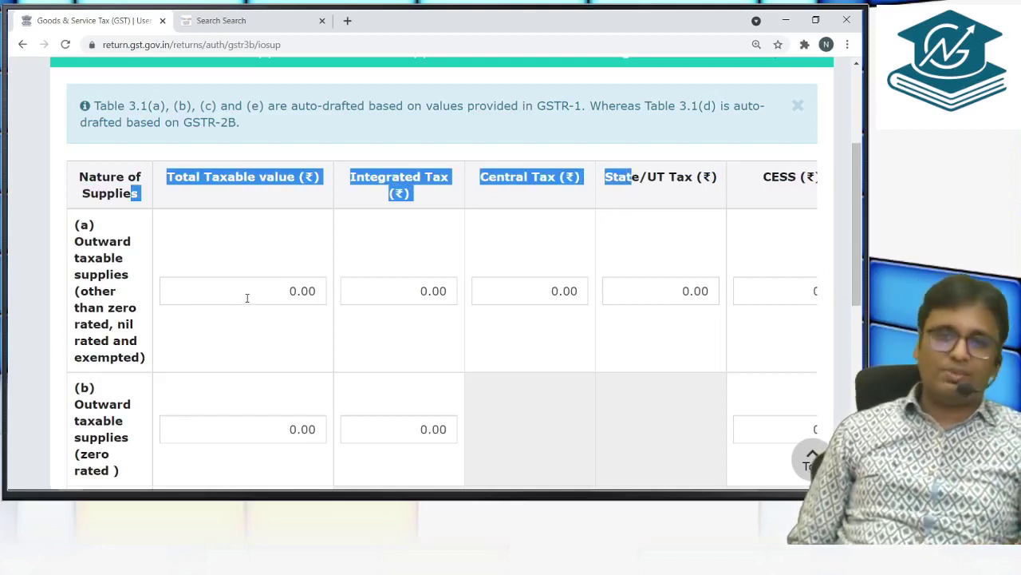
{"action": "left_click", "coordinate": [403, 105]}
{"action": "left_click_drag", "start_coordinate": [403, 105], "coordinate": [609, 101]}
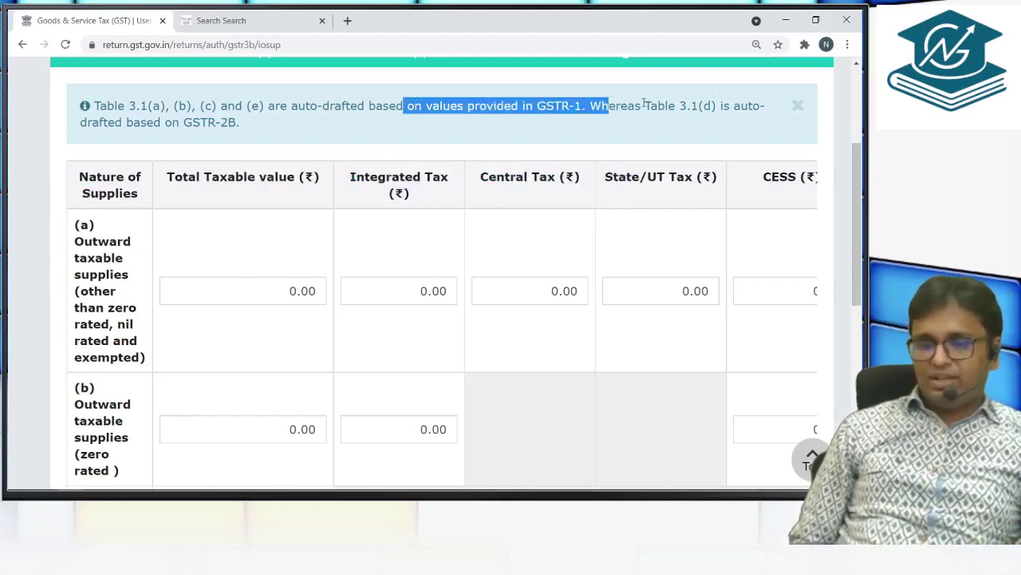
Compare the note's statement that Table 3.1(d) is auto-drafted from GSTR-2B with the reverse charge row (d).
{"action": "left_click", "coordinate": [668, 106]}
{"action": "left_click_drag", "start_coordinate": [668, 106], "coordinate": [714, 102]}
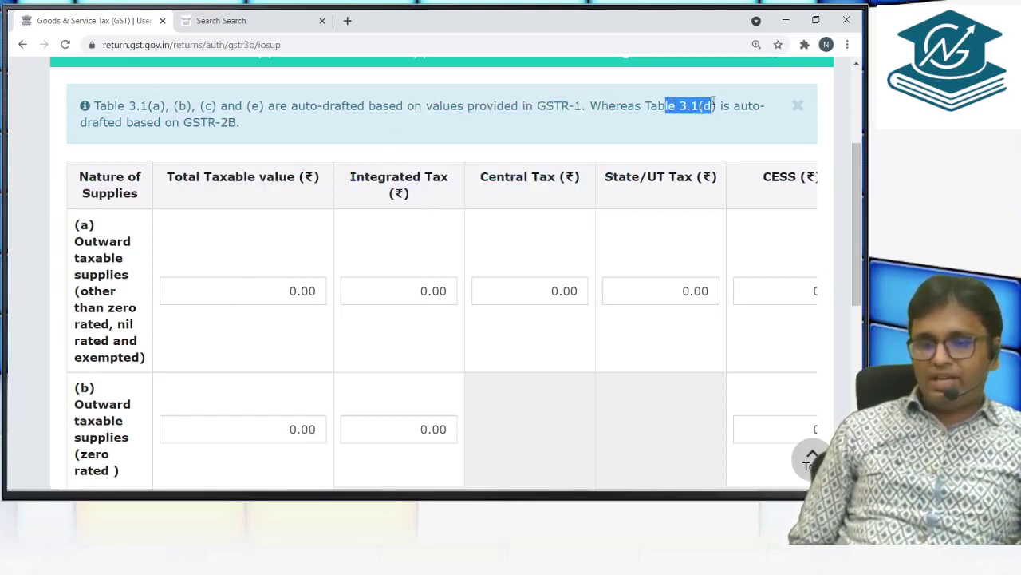
{"action": "scroll", "coordinate": [183, 271], "scroll_direction": "down", "scroll_amount": 5}
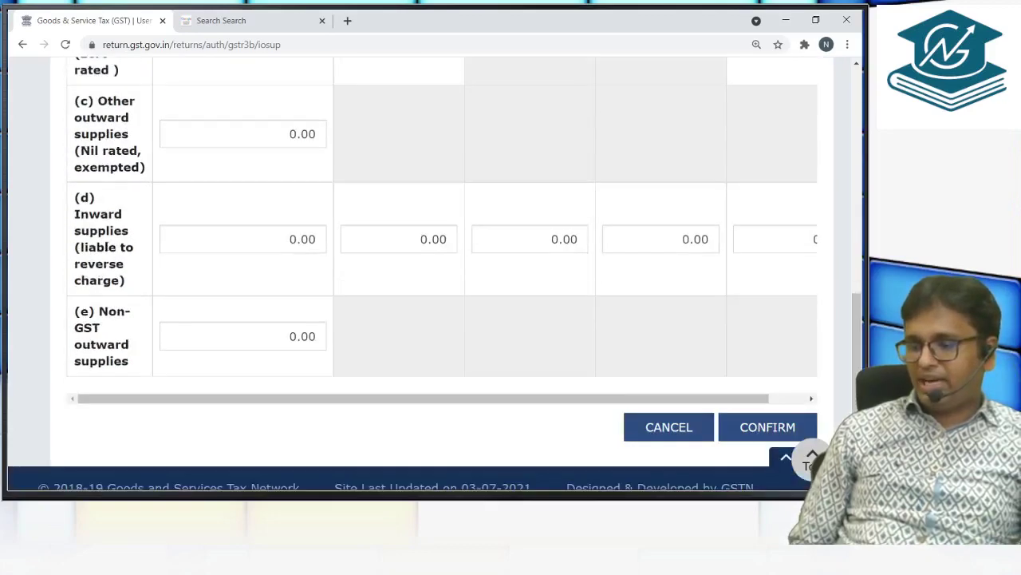
{"action": "left_click_drag", "start_coordinate": [80, 199], "coordinate": [125, 280]}
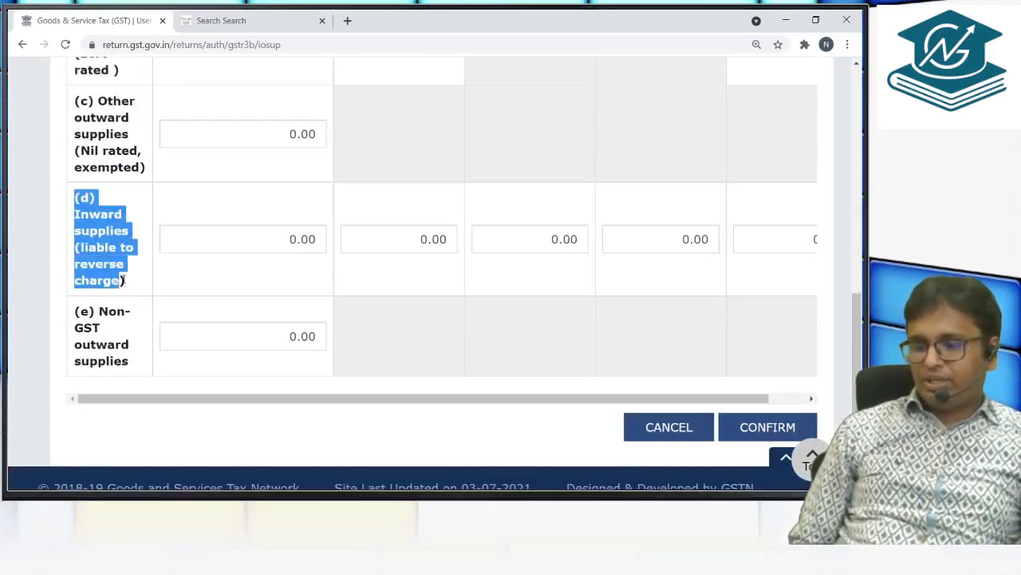
{"action": "scroll", "coordinate": [376, 240], "scroll_direction": "up", "scroll_amount": 5}
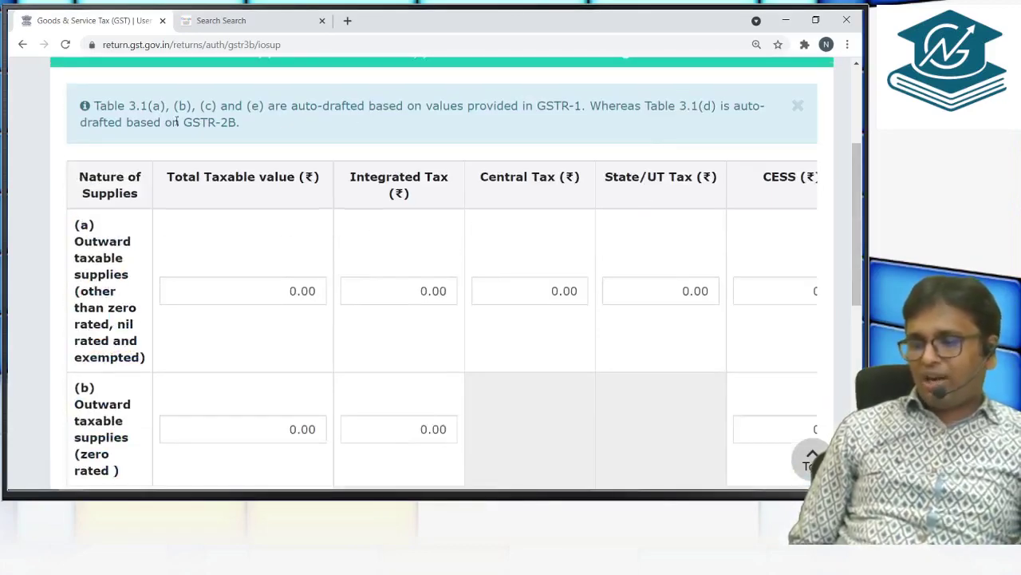
{"action": "left_click_drag", "start_coordinate": [176, 122], "coordinate": [239, 117]}
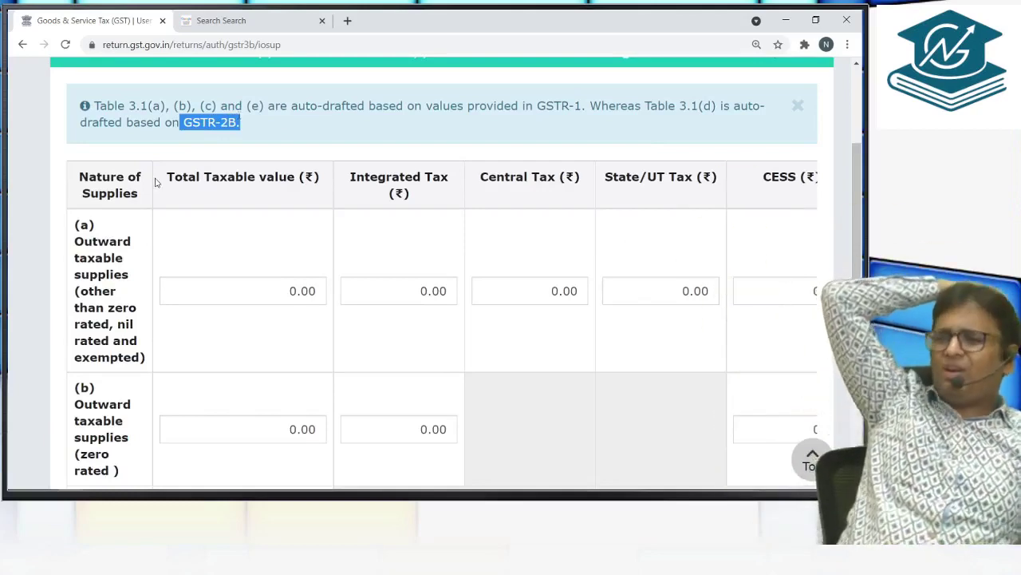
{"action": "scroll", "coordinate": [146, 220], "scroll_direction": "down", "scroll_amount": 4}
{"action": "left_click_drag", "start_coordinate": [74, 265], "coordinate": [127, 354]}
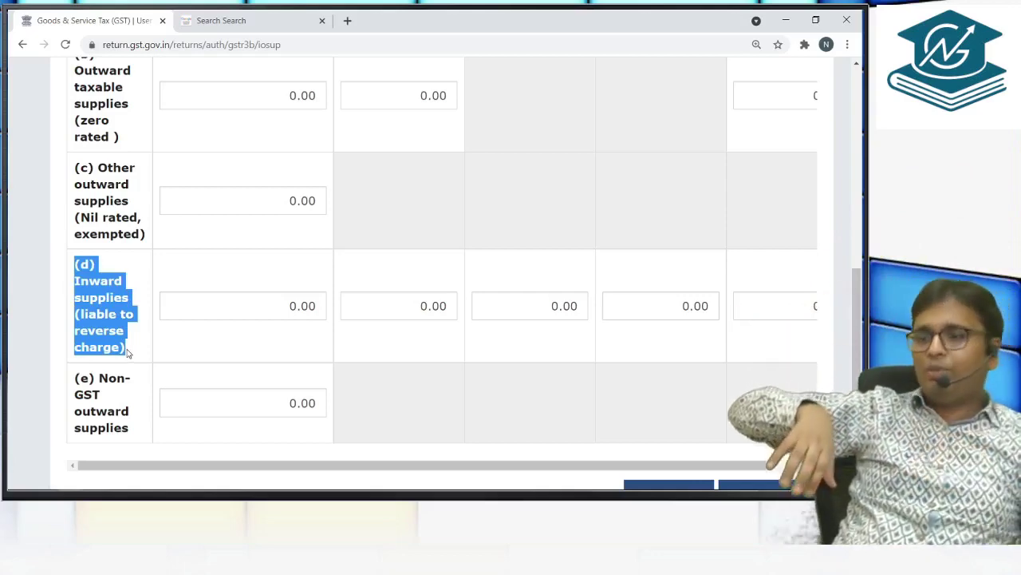
{"action": "scroll", "coordinate": [128, 354], "scroll_direction": "up", "scroll_amount": 5}
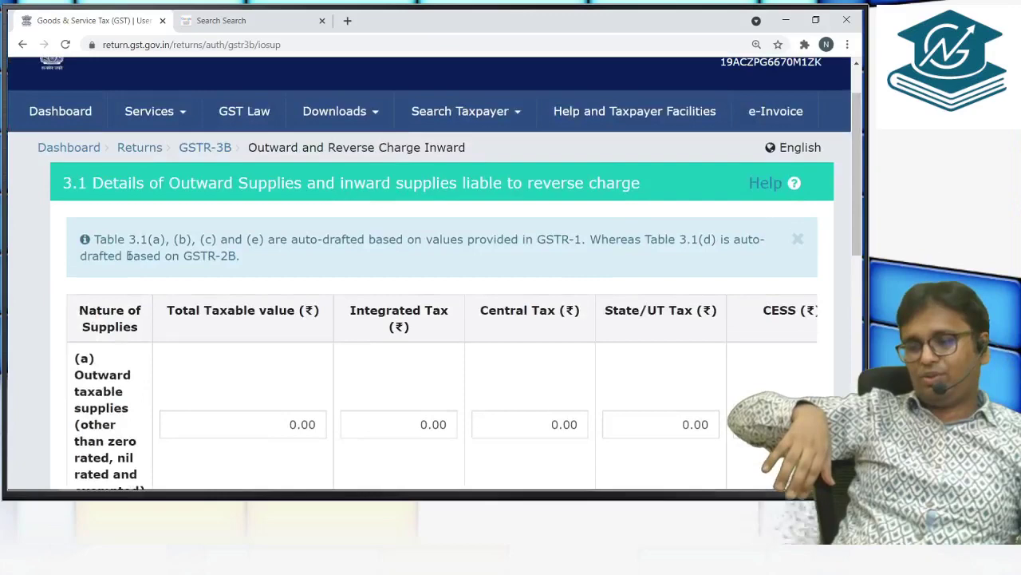
{"action": "left_click_drag", "start_coordinate": [127, 255], "coordinate": [244, 253]}
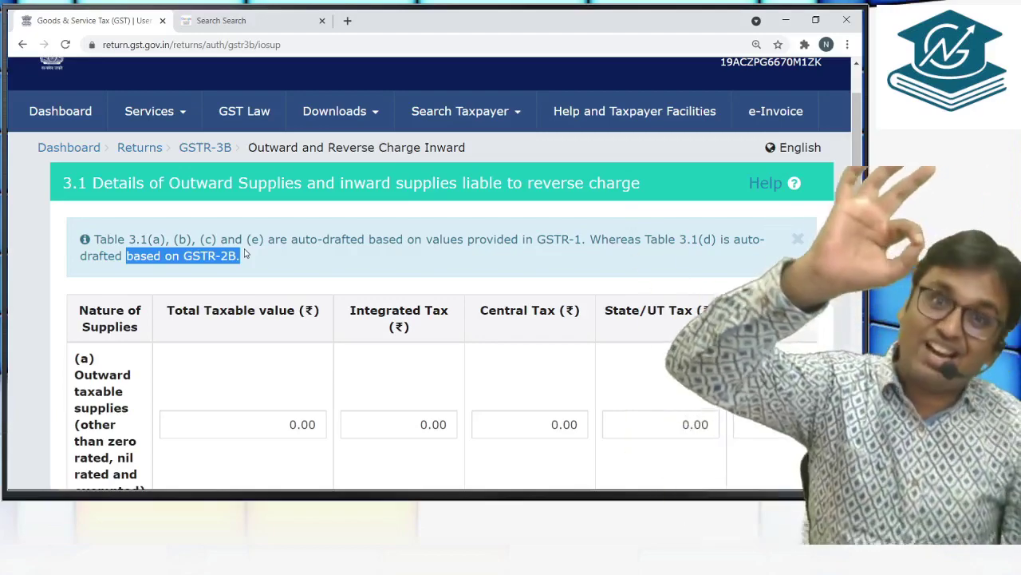
Examine row (d), Inward supplies liable to reverse charge, and open its total taxable value for editing.
{"action": "scroll", "coordinate": [247, 260], "scroll_direction": "down", "scroll_amount": 3}
{"action": "scroll", "coordinate": [188, 347], "scroll_direction": "down", "scroll_amount": 2}
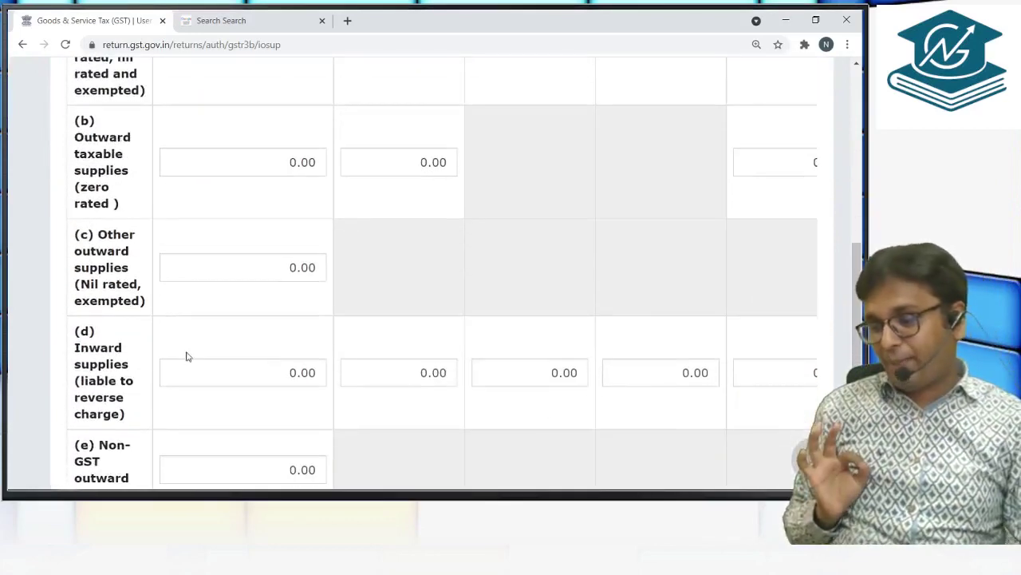
{"action": "left_click_drag", "start_coordinate": [75, 346], "coordinate": [123, 415]}
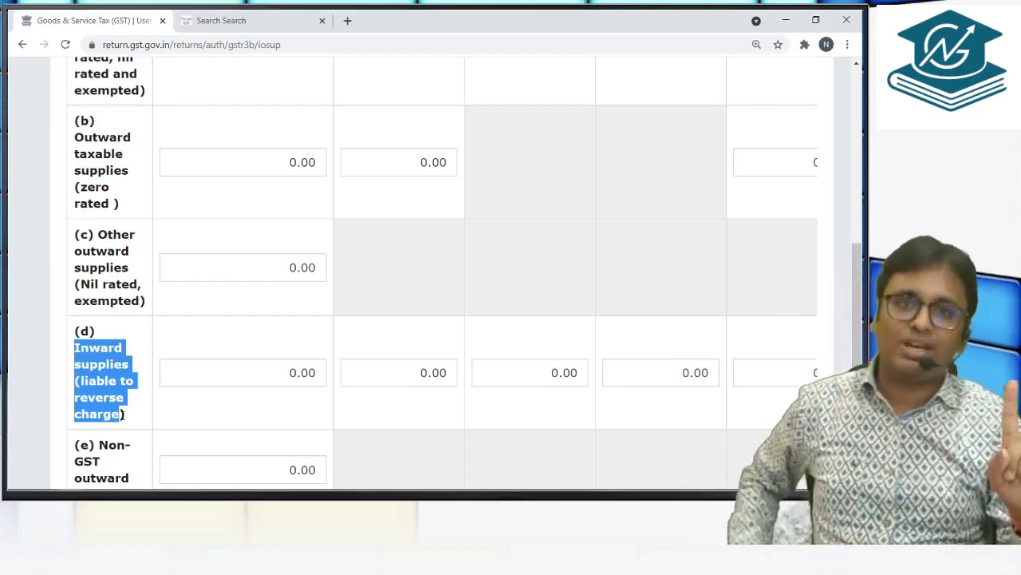
{"action": "left_click", "coordinate": [301, 371]}
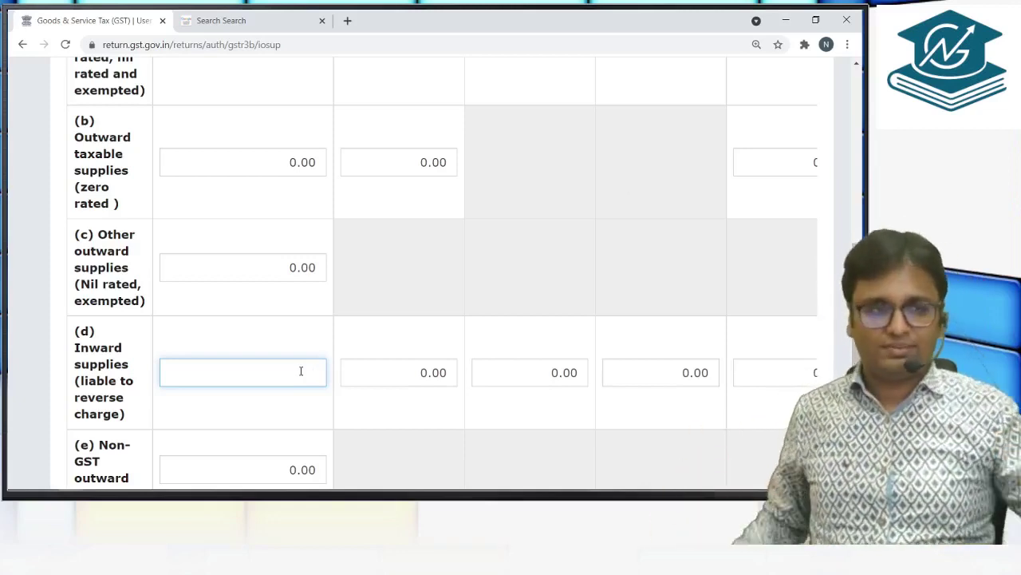
{"action": "scroll", "coordinate": [301, 372], "scroll_direction": "up", "scroll_amount": 6}
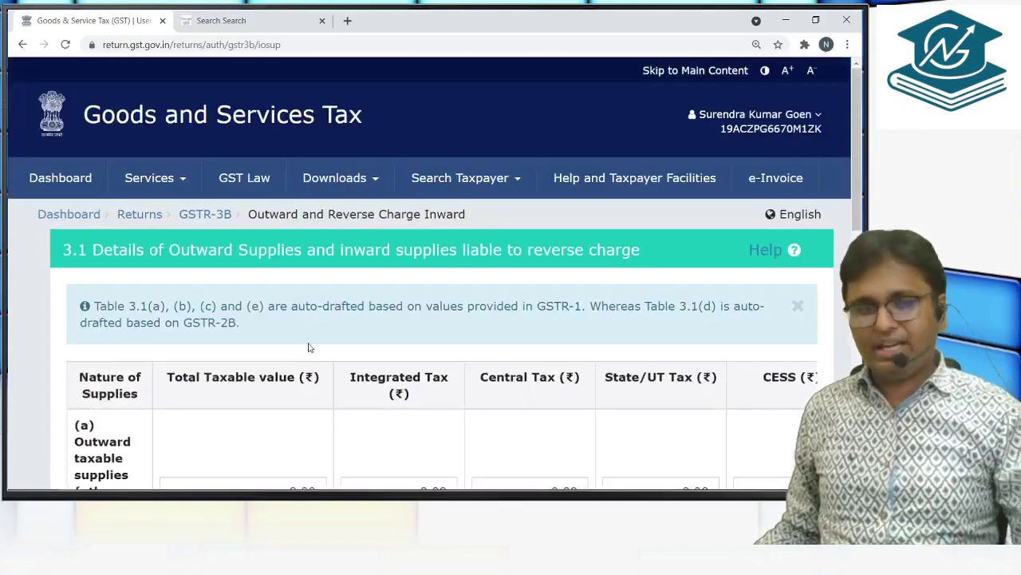
Leave table 3.1 without confirming it and open table 3.2, Inter-state supplies.
{"action": "scroll", "coordinate": [314, 349], "scroll_direction": "down", "scroll_amount": 6}
{"action": "scroll", "coordinate": [314, 349], "scroll_direction": "down", "scroll_amount": 3}
{"action": "left_click", "coordinate": [641, 367]}
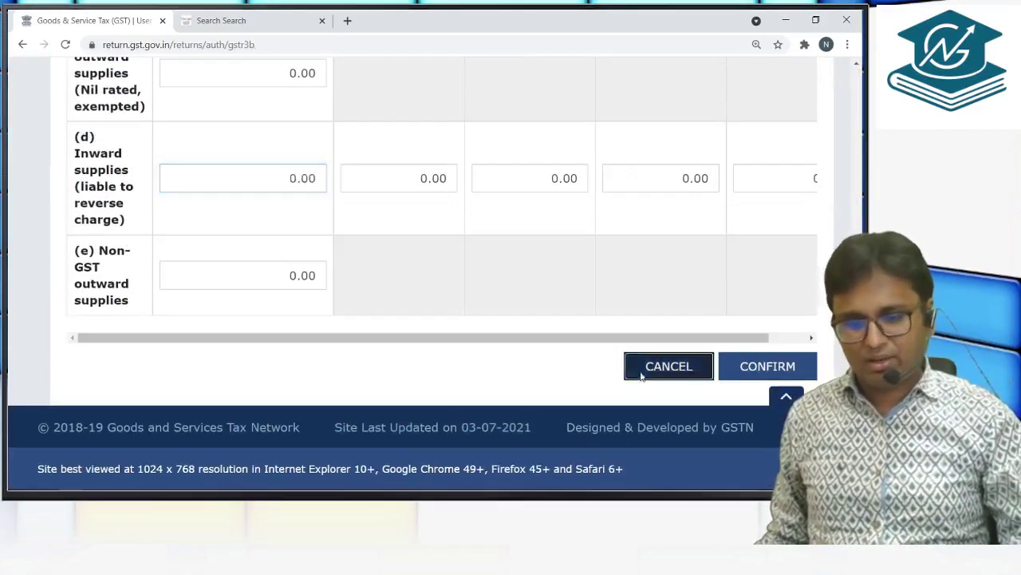
{"action": "scroll", "coordinate": [389, 355], "scroll_direction": "down", "scroll_amount": 5}
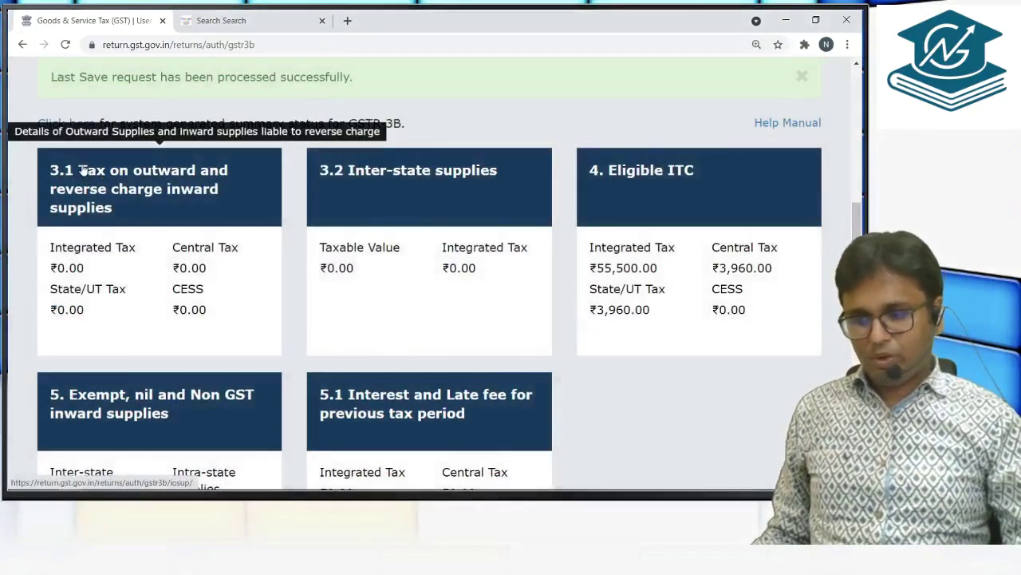
{"action": "left_click", "coordinate": [393, 186]}
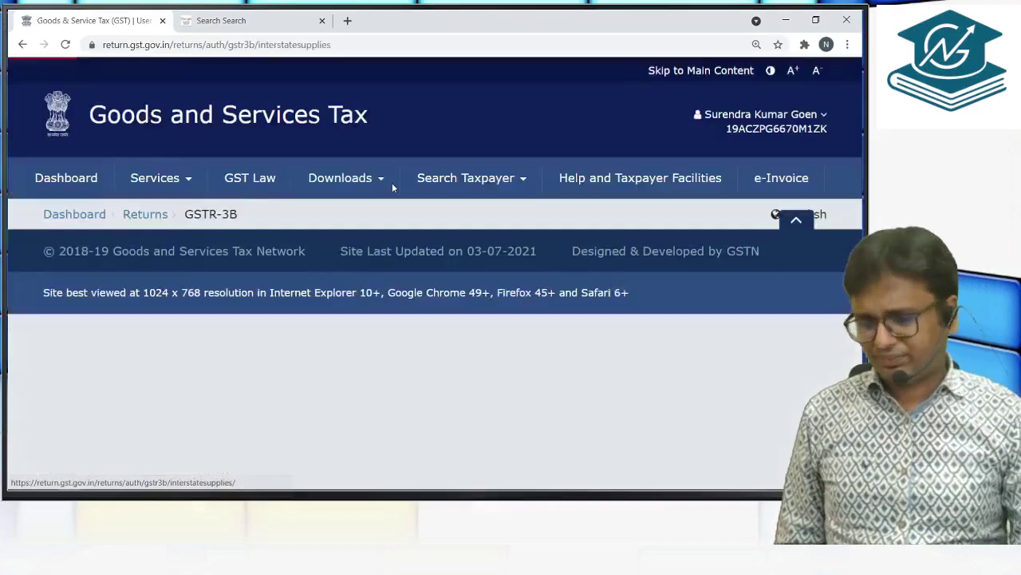
Set the place of supply to 07 - Delhi for the supplies made to unregistered persons.
{"action": "scroll", "coordinate": [360, 172], "scroll_direction": "down", "scroll_amount": 2}
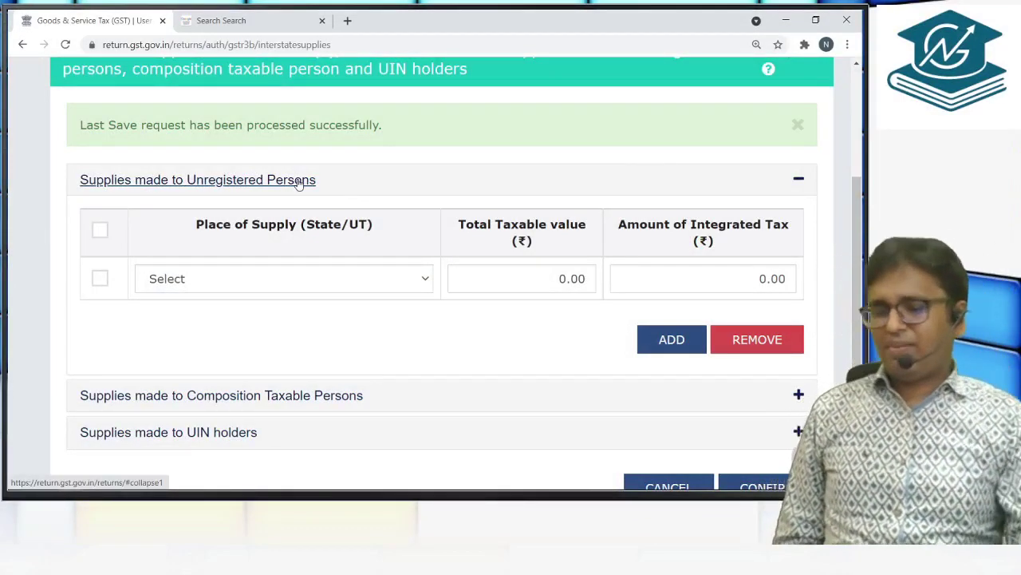
{"action": "left_click", "coordinate": [291, 284]}
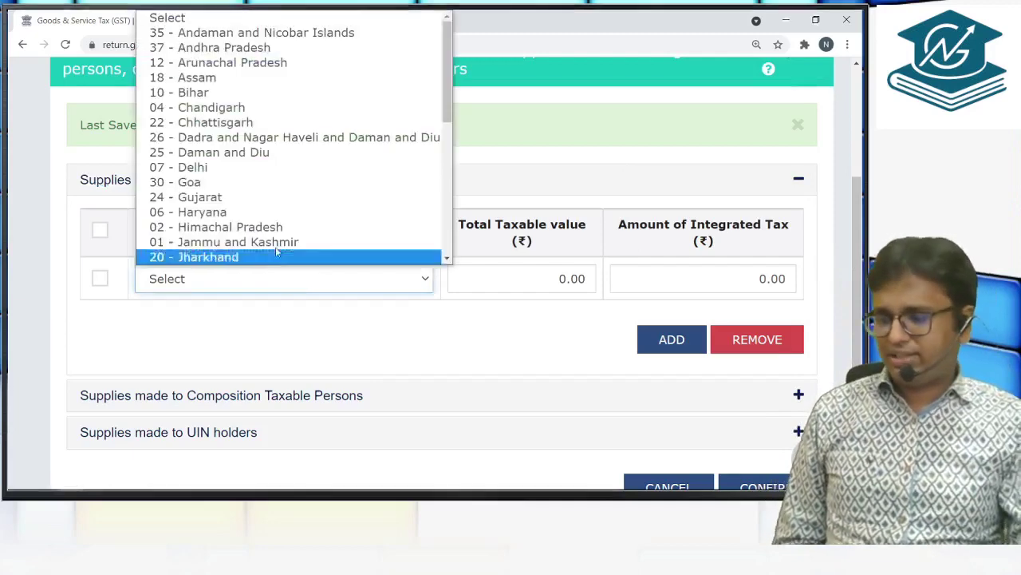
{"action": "left_click", "coordinate": [206, 170]}
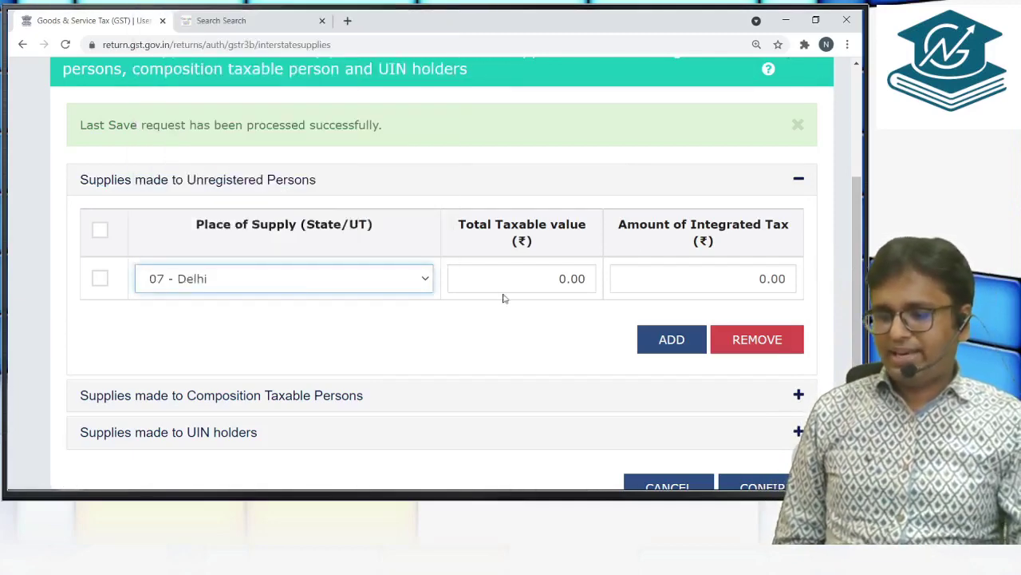
Examine the Total Taxable value and Amount of Integrated Tax fields of the Delhi row, including the tax field's limit note.
{"action": "left_click", "coordinate": [527, 279]}
{"action": "left_click", "coordinate": [632, 278]}
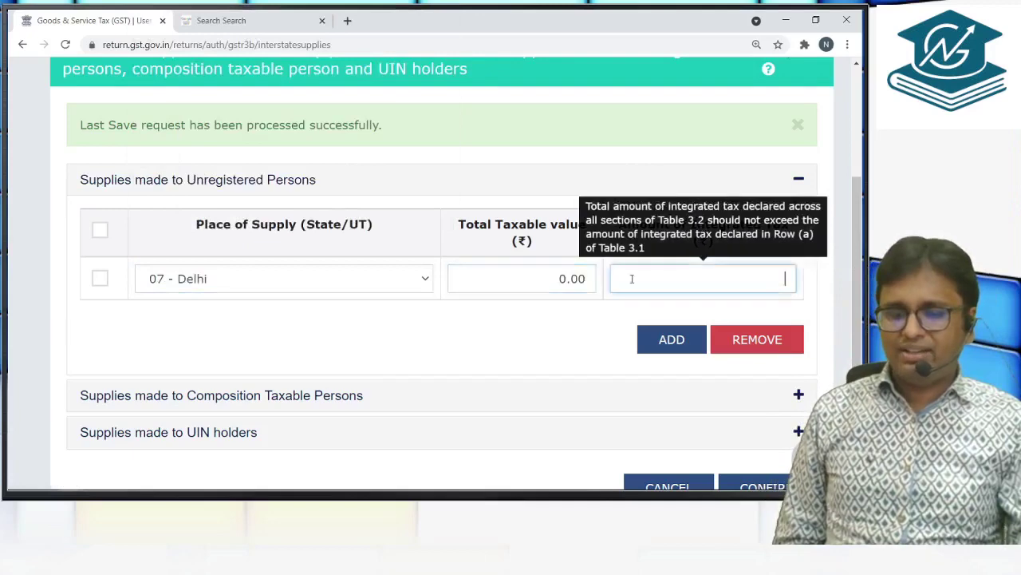
{"action": "left_click", "coordinate": [578, 275]}
{"action": "left_click", "coordinate": [708, 275]}
{"action": "left_click", "coordinate": [552, 275]}
{"action": "left_click", "coordinate": [684, 285]}
{"action": "left_click", "coordinate": [574, 279]}
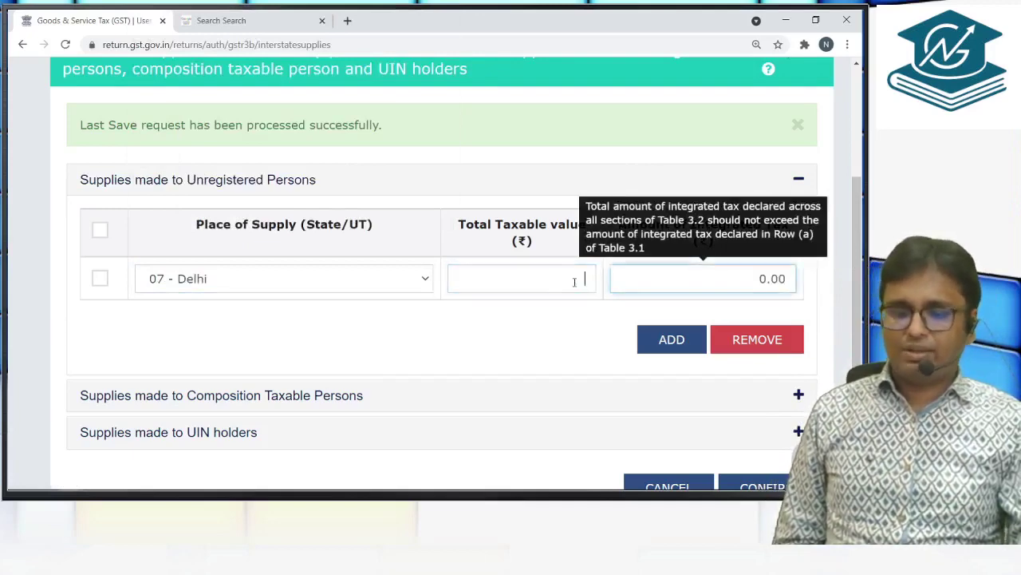
{"action": "left_click", "coordinate": [647, 286]}
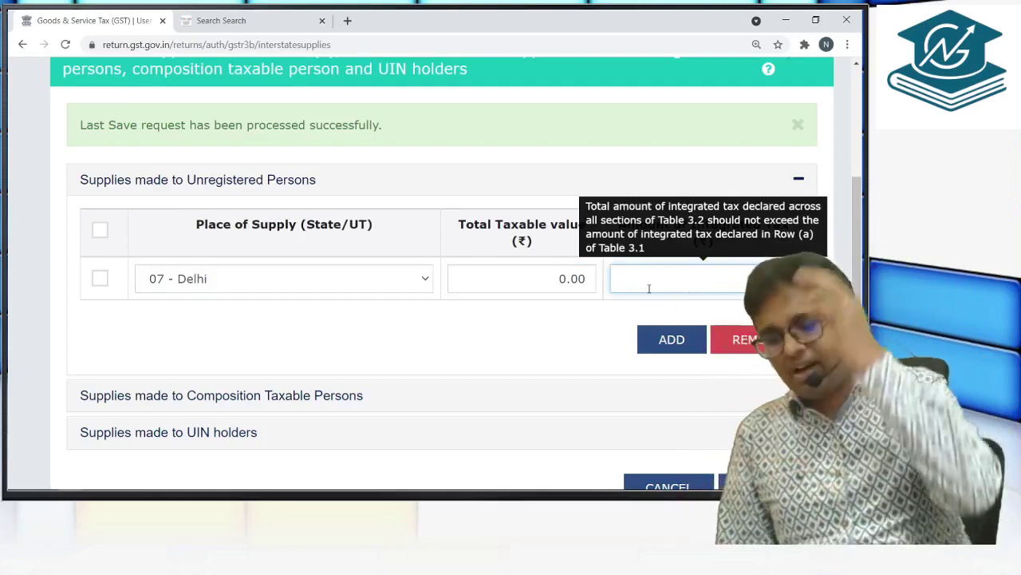
{"action": "scroll", "coordinate": [536, 378], "scroll_direction": "down", "scroll_amount": 3}
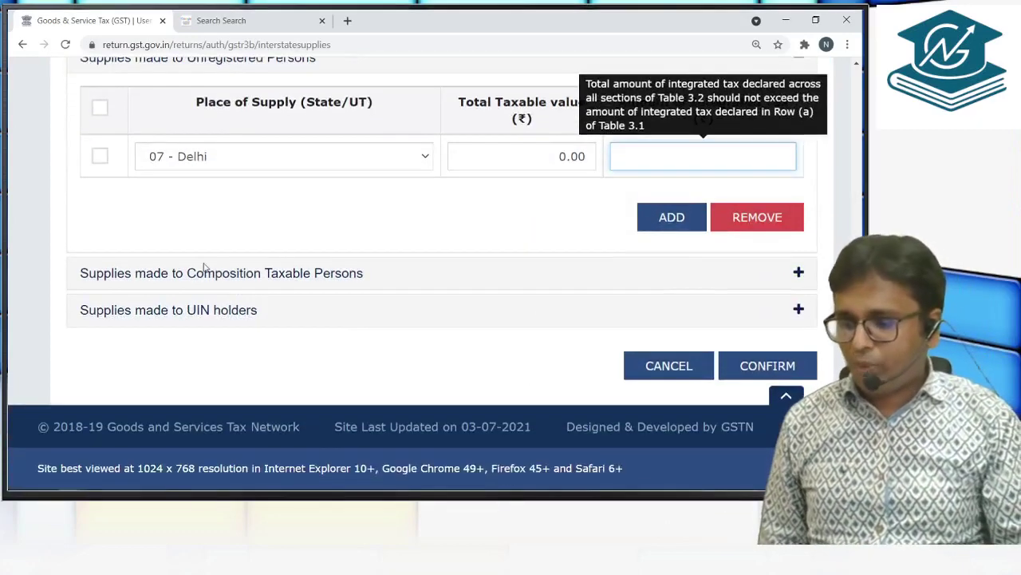
Open the sections for supplies made to Composition Taxable Persons and to UIN holders, and examine their fields.
{"action": "left_click", "coordinate": [789, 272]}
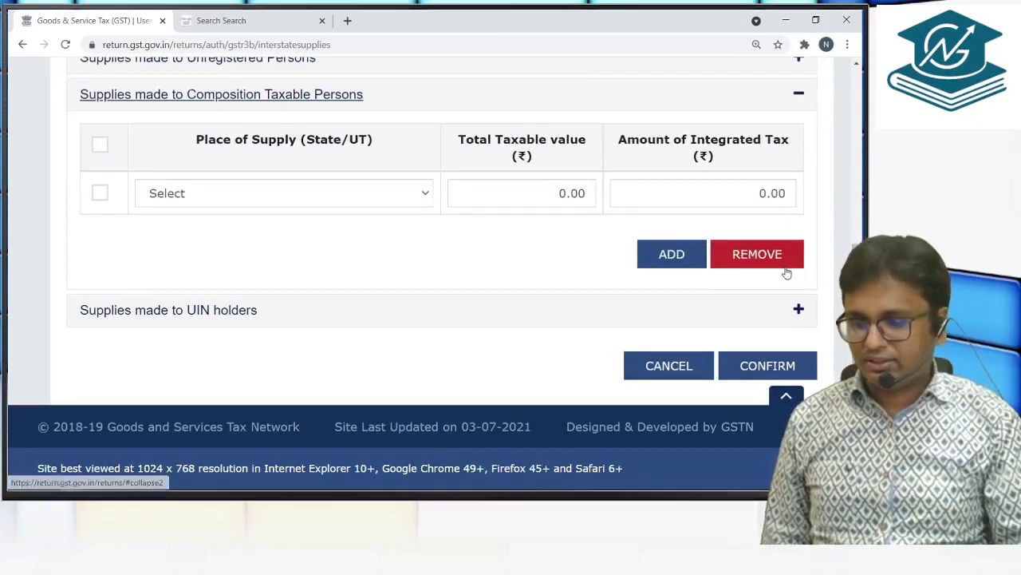
{"action": "left_click", "coordinate": [798, 312]}
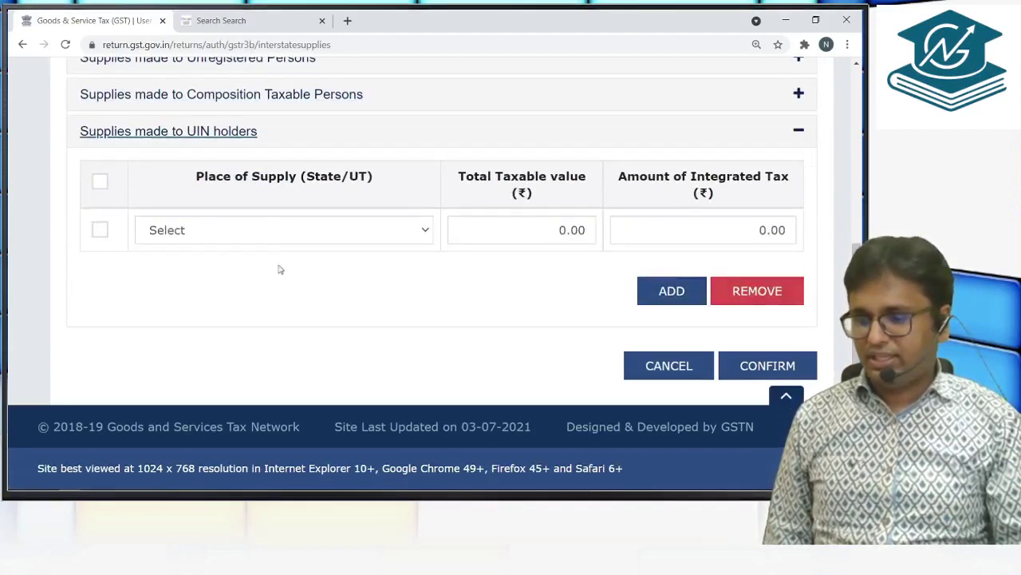
Try several states as the UIN holders' place of supply, including 12 - Arunachal Pradesh and 08 - Rajasthan, ending on 19 - West Bengal.
{"action": "left_click", "coordinate": [343, 239]}
{"action": "left_click", "coordinate": [347, 297]}
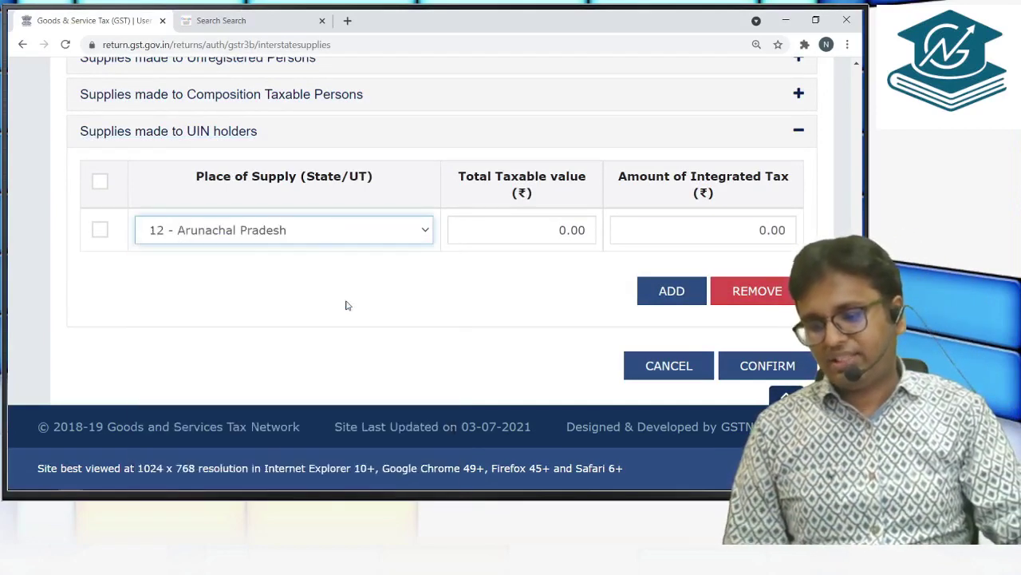
{"action": "left_click", "coordinate": [311, 238]}
{"action": "left_click", "coordinate": [306, 264]}
{"action": "left_click", "coordinate": [306, 238]}
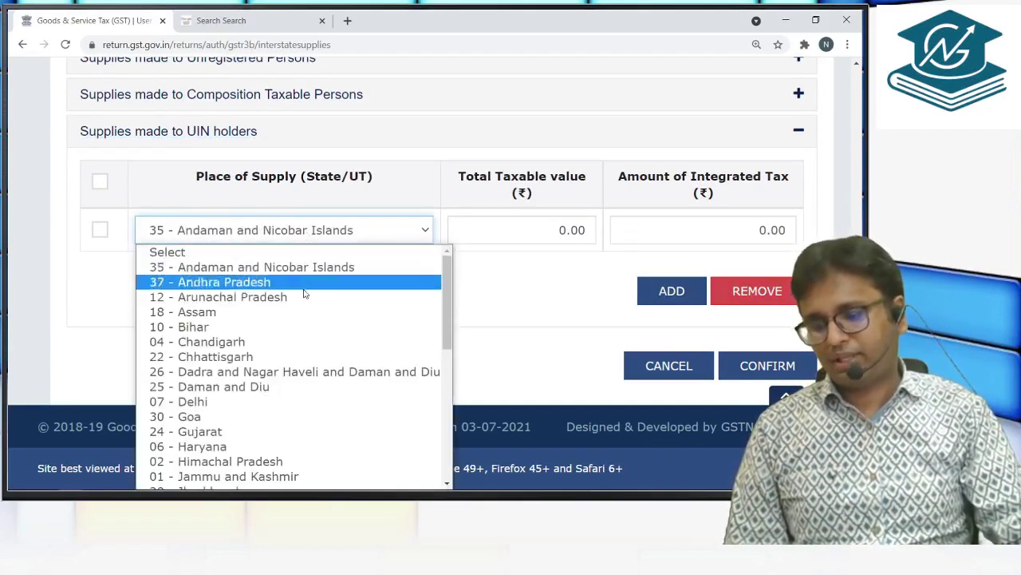
{"action": "left_click", "coordinate": [315, 314]}
{"action": "left_click", "coordinate": [316, 237]}
{"action": "left_click", "coordinate": [287, 434]}
{"action": "left_click", "coordinate": [279, 237]}
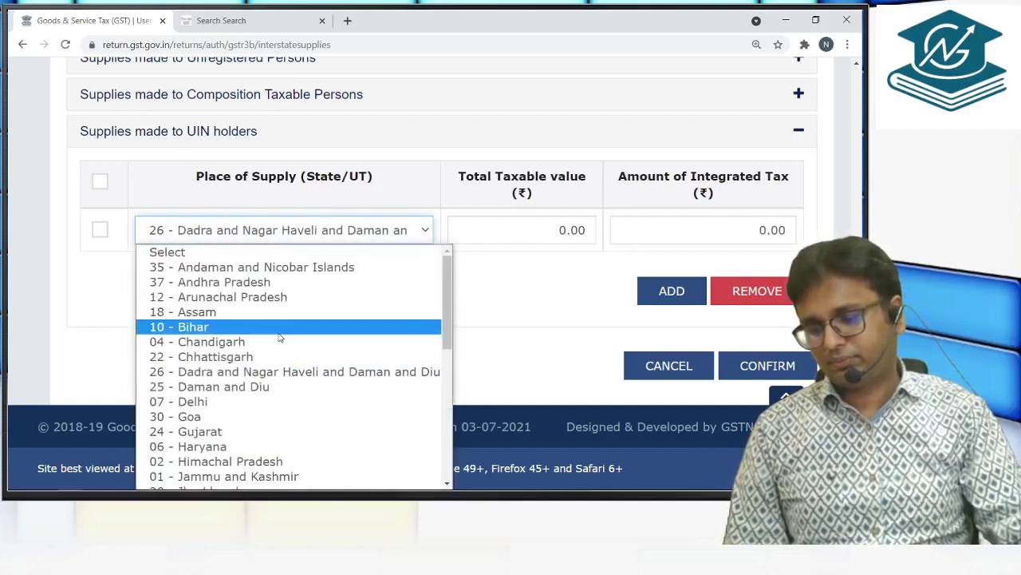
{"action": "scroll", "coordinate": [283, 359], "scroll_direction": "down", "scroll_amount": 5}
{"action": "left_click", "coordinate": [284, 377]}
{"action": "left_click", "coordinate": [287, 237]}
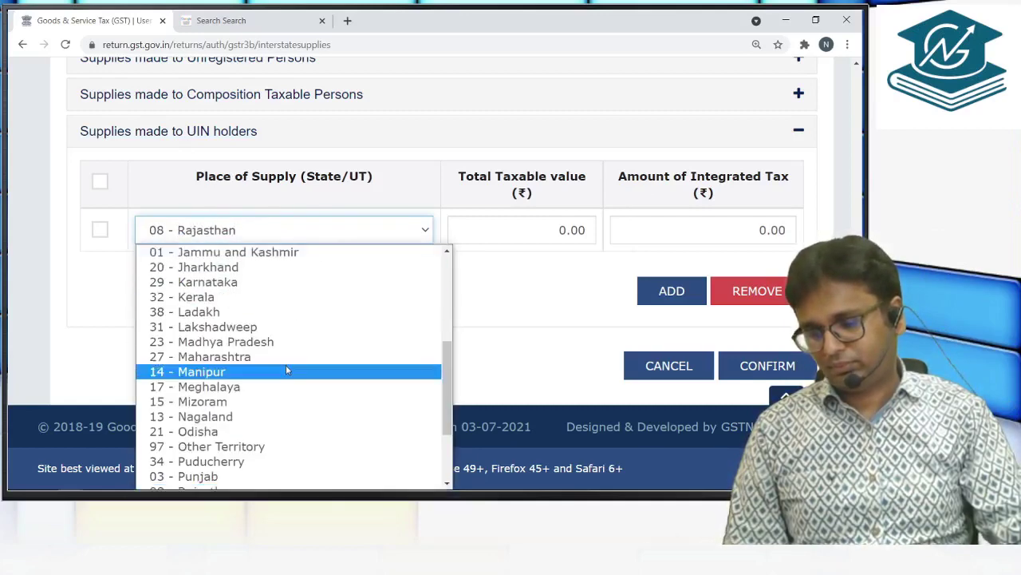
{"action": "scroll", "coordinate": [286, 365], "scroll_direction": "down", "scroll_amount": 1}
{"action": "scroll", "coordinate": [283, 431], "scroll_direction": "down", "scroll_amount": 1}
{"action": "left_click", "coordinate": [263, 481]}
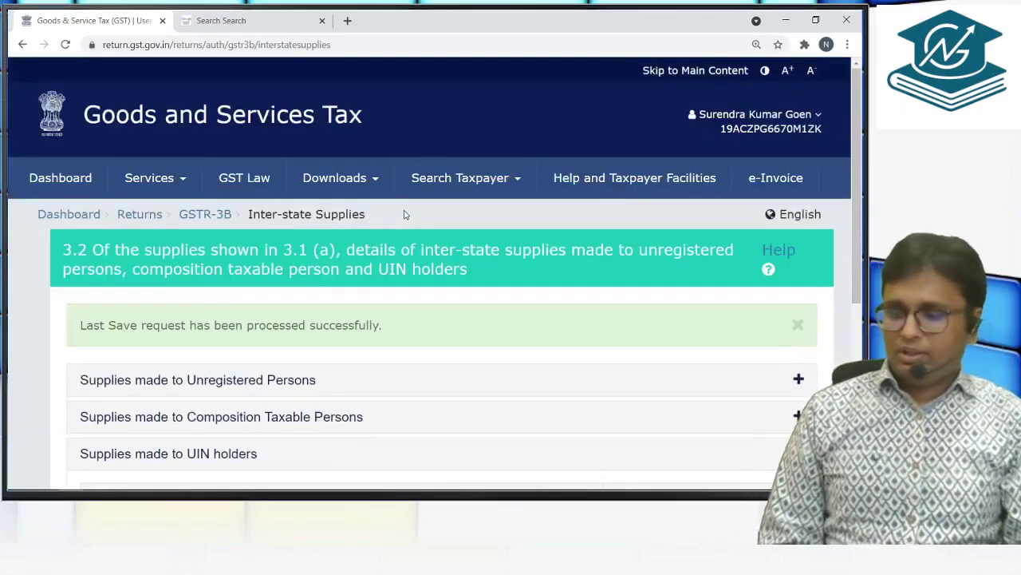
Leave table 3.2 without confirming it and open table 4, Eligible ITC.
{"action": "scroll", "coordinate": [559, 231], "scroll_direction": "down", "scroll_amount": 4}
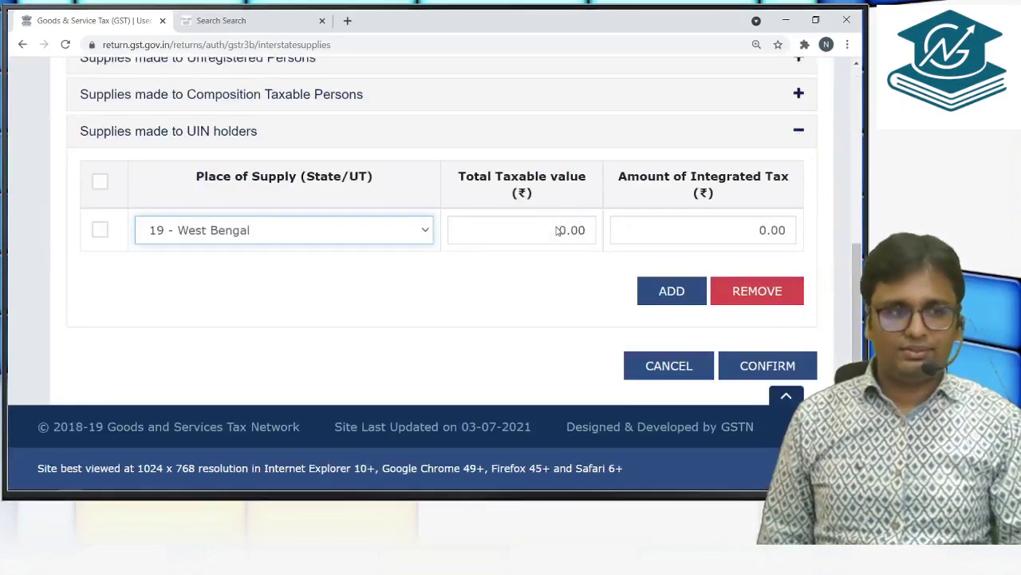
{"action": "left_click", "coordinate": [668, 365]}
{"action": "scroll", "coordinate": [463, 269], "scroll_direction": "down", "scroll_amount": 4}
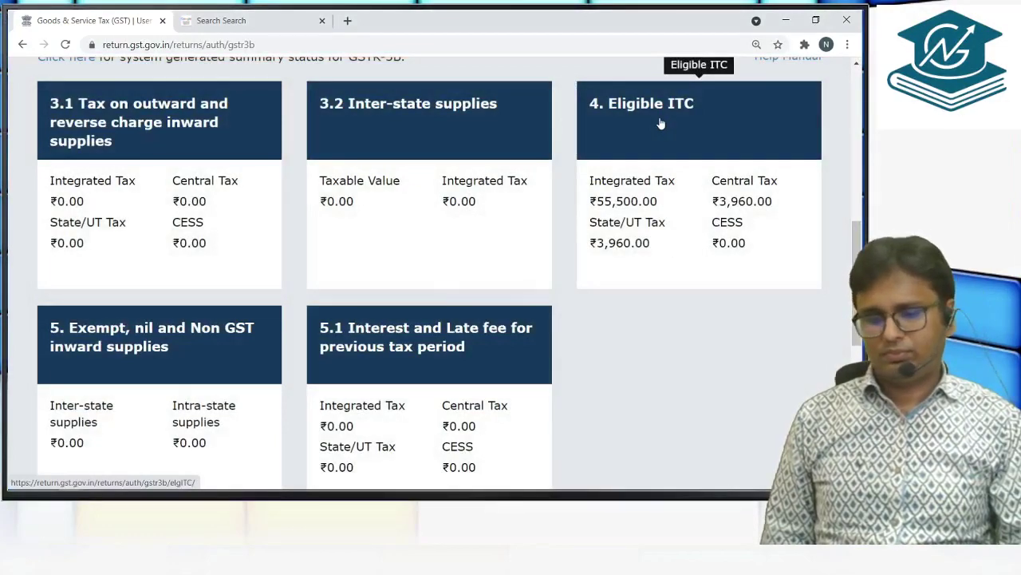
{"action": "left_click", "coordinate": [660, 122]}
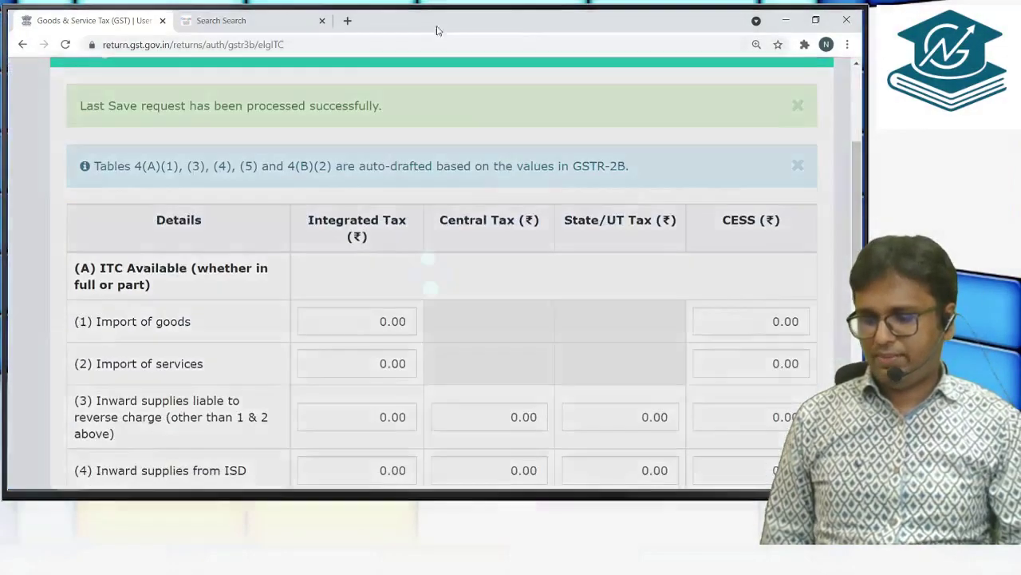
Examine the ITC Available, ITC Reversed and Net ITC rows, and highlight the integrated tax of row (5), All other ITC.
{"action": "scroll", "coordinate": [404, 359], "scroll_direction": "down", "scroll_amount": 3}
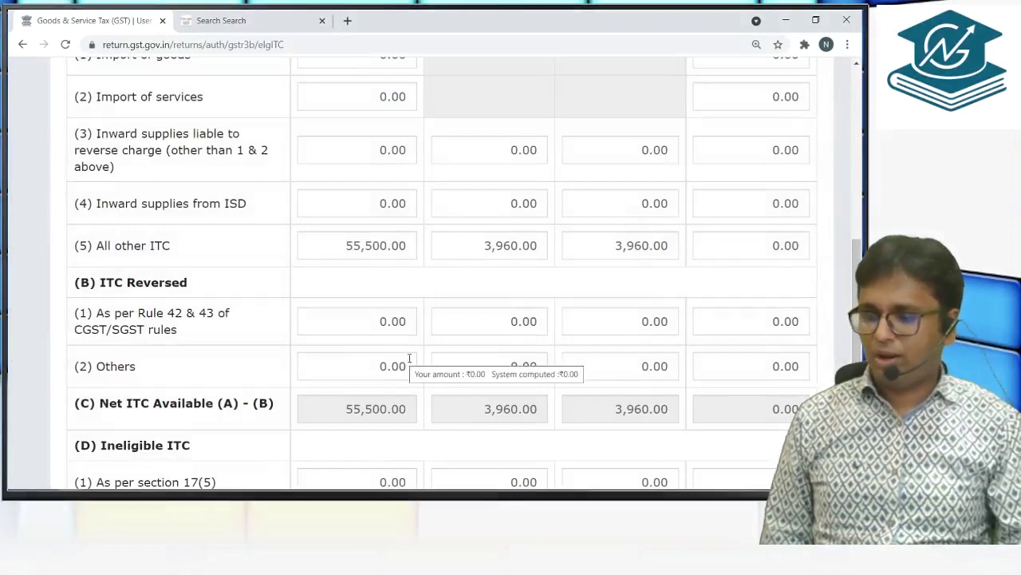
{"action": "scroll", "coordinate": [410, 357], "scroll_direction": "up", "scroll_amount": 2}
{"action": "scroll", "coordinate": [410, 357], "scroll_direction": "down", "scroll_amount": 2}
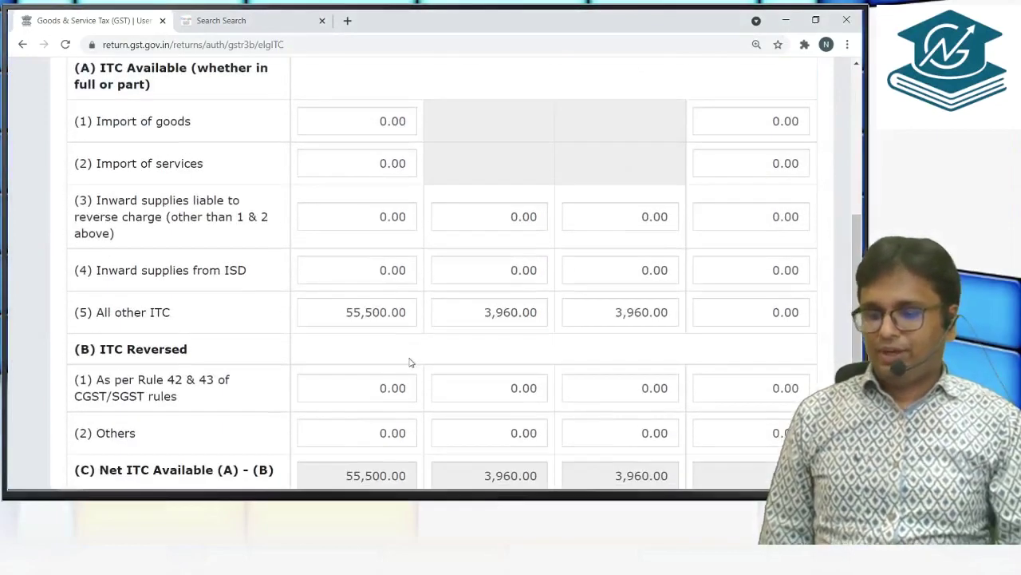
{"action": "left_click_drag", "start_coordinate": [344, 316], "coordinate": [410, 320]}
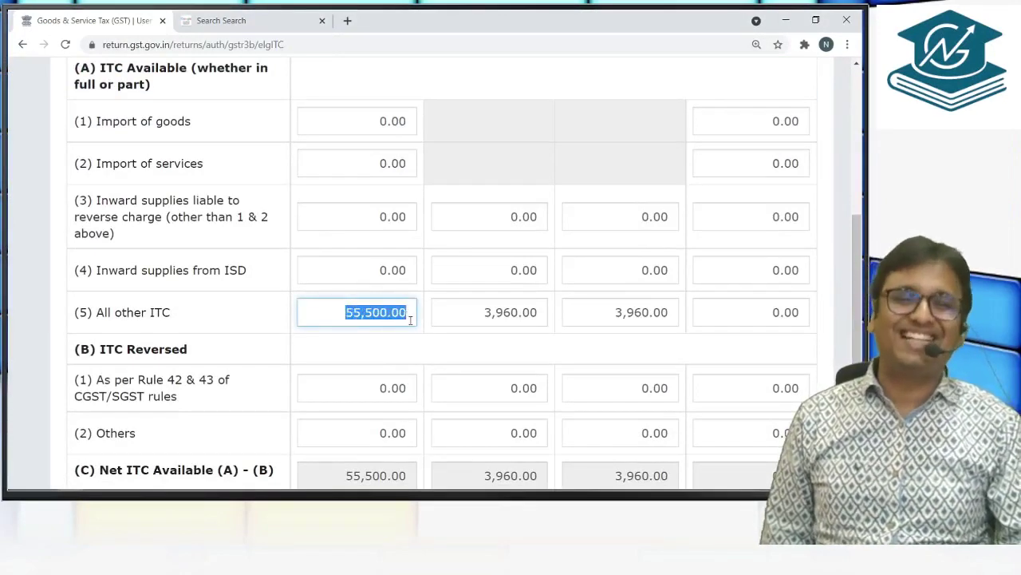
{"action": "mouse_move", "coordinate": [479, 316]}
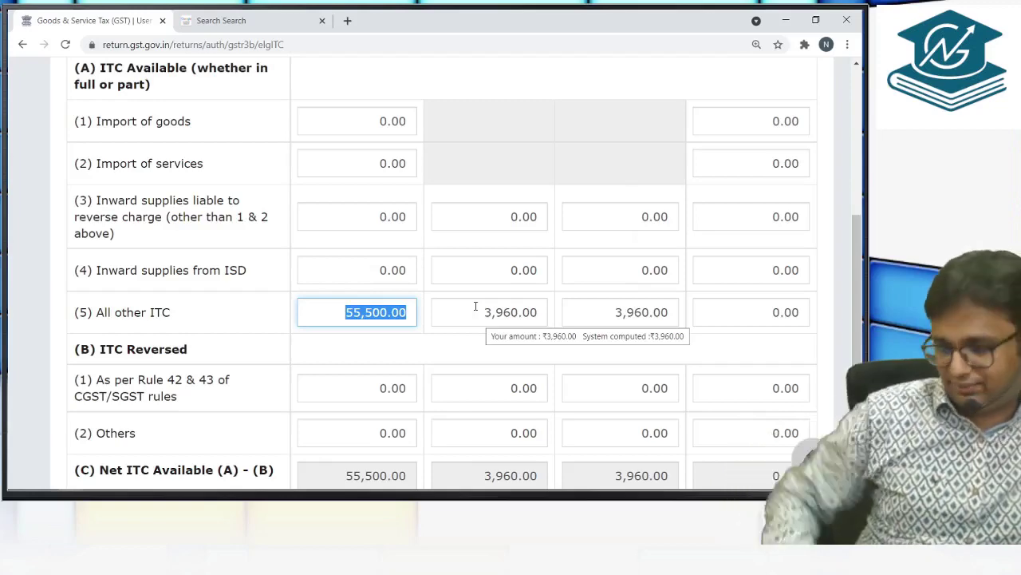
Enlarge the page to 150% and examine the system-computed integrated tax of row (5), All other ITC.
{"action": "key", "text": "ctrl+plus"}
{"action": "key", "text": "ctrl+plus"}
{"action": "key", "text": "ctrl+plus"}
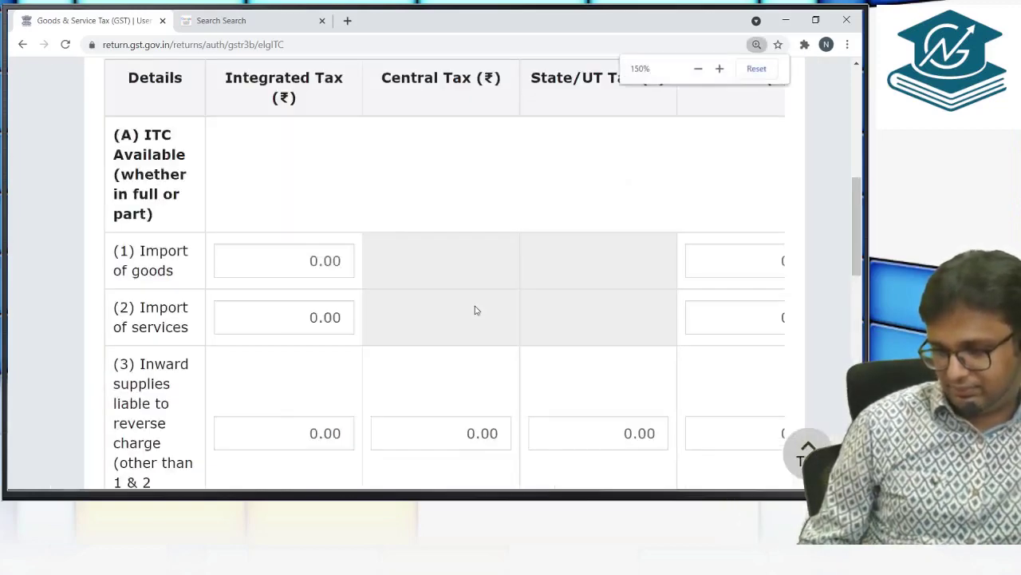
{"action": "scroll", "coordinate": [463, 341], "scroll_direction": "down", "scroll_amount": 4}
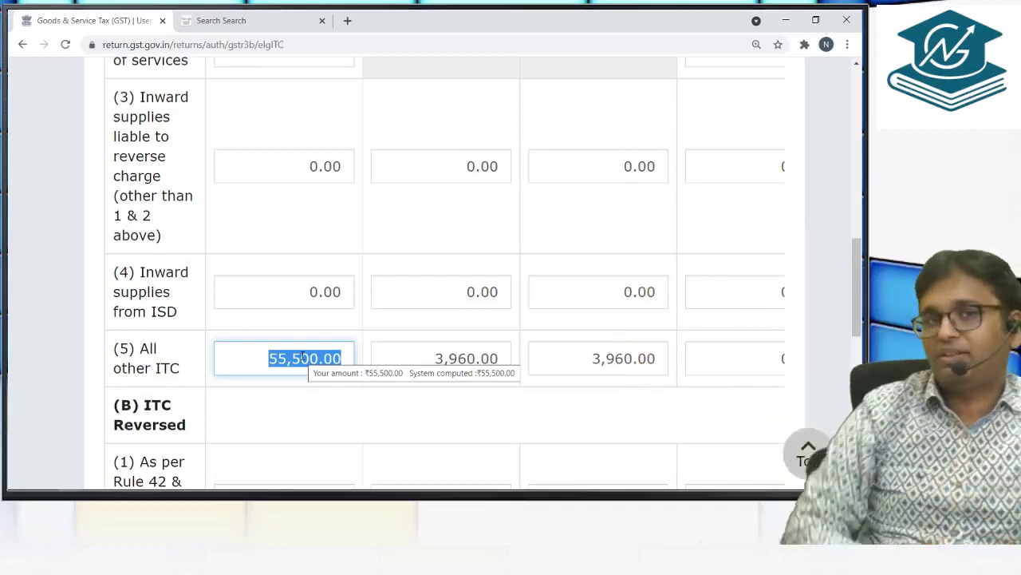
{"action": "left_click", "coordinate": [302, 358]}
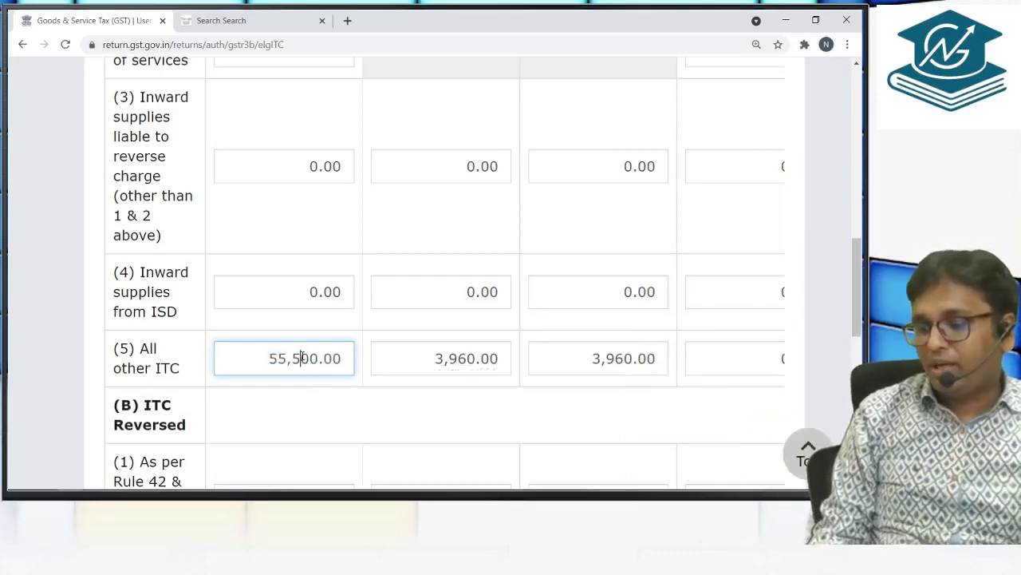
Clear the integrated tax of row (5), All other ITC, and check the Net ITC Available and Ineligible ITC rows.
{"action": "left_click_drag", "start_coordinate": [267, 358], "coordinate": [340, 358]}
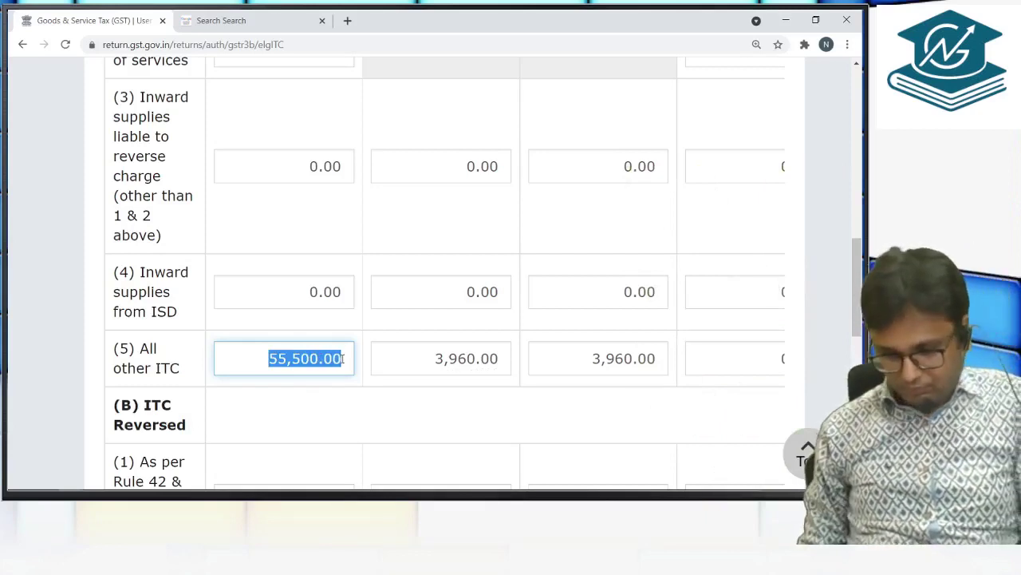
{"action": "key", "text": "BackSpace"}
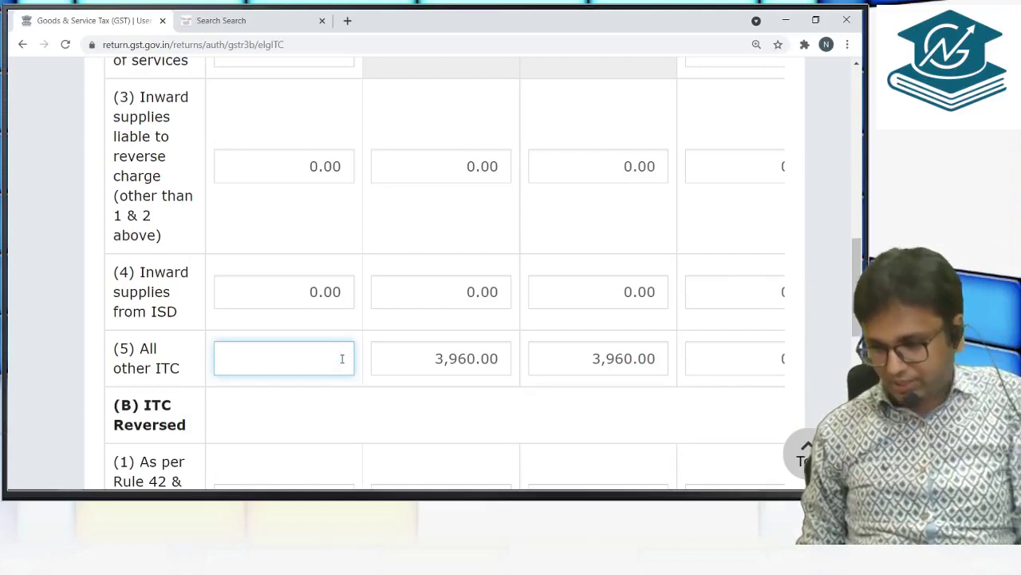
{"action": "left_click", "coordinate": [312, 289]}
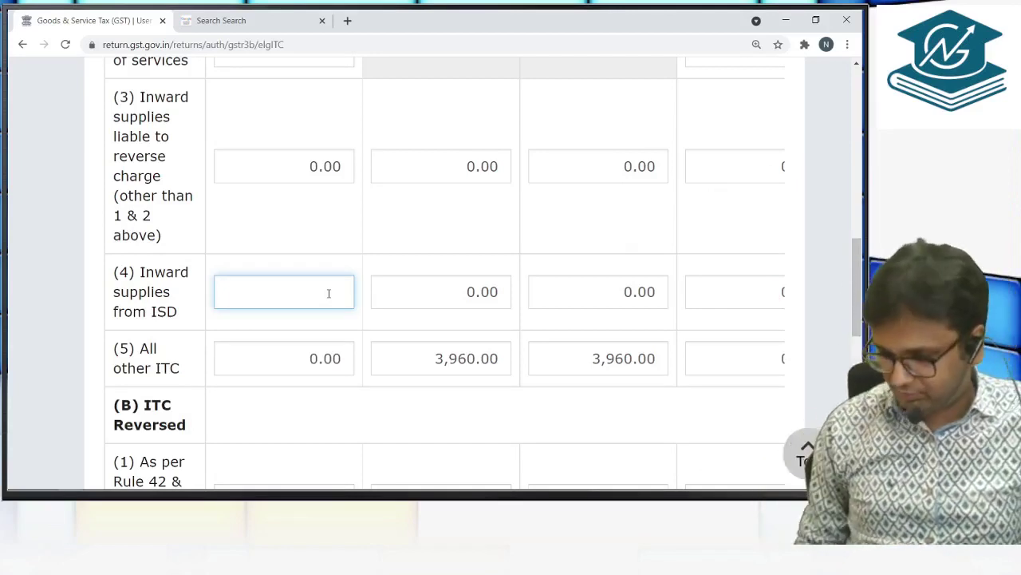
{"action": "key", "text": "Tab"}
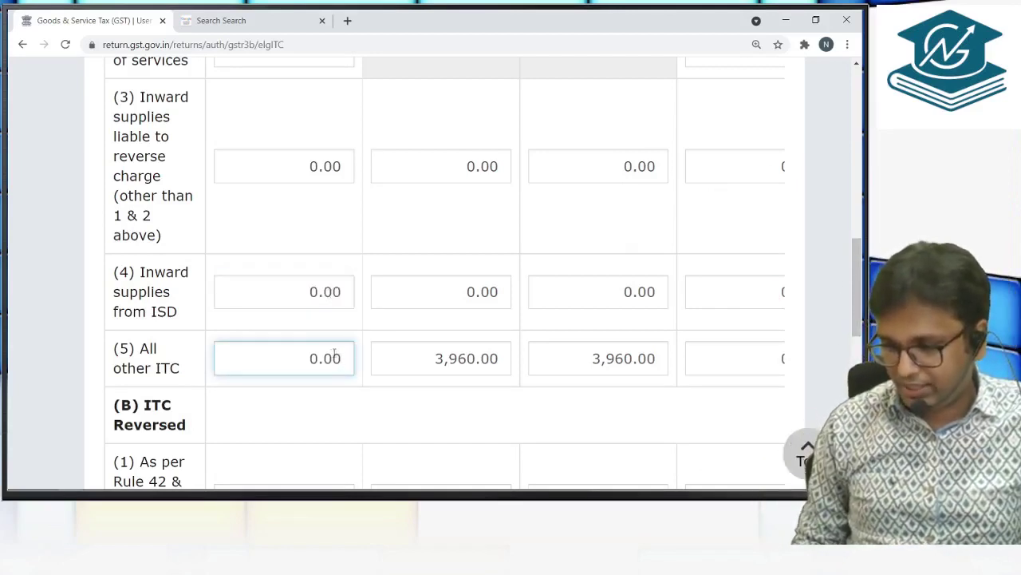
{"action": "scroll", "coordinate": [347, 345], "scroll_direction": "down", "scroll_amount": 2}
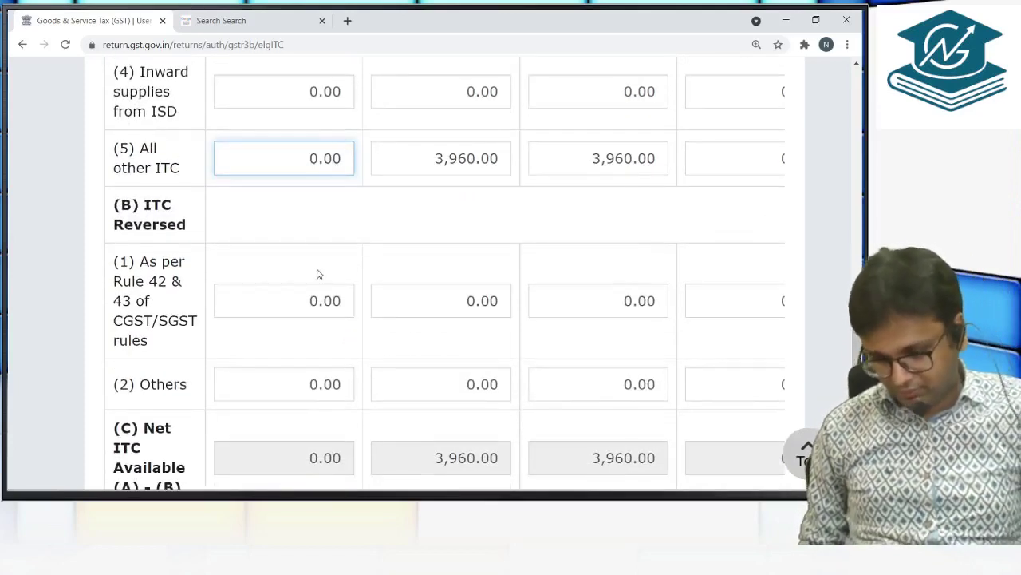
{"action": "scroll", "coordinate": [418, 258], "scroll_direction": "down", "scroll_amount": 6}
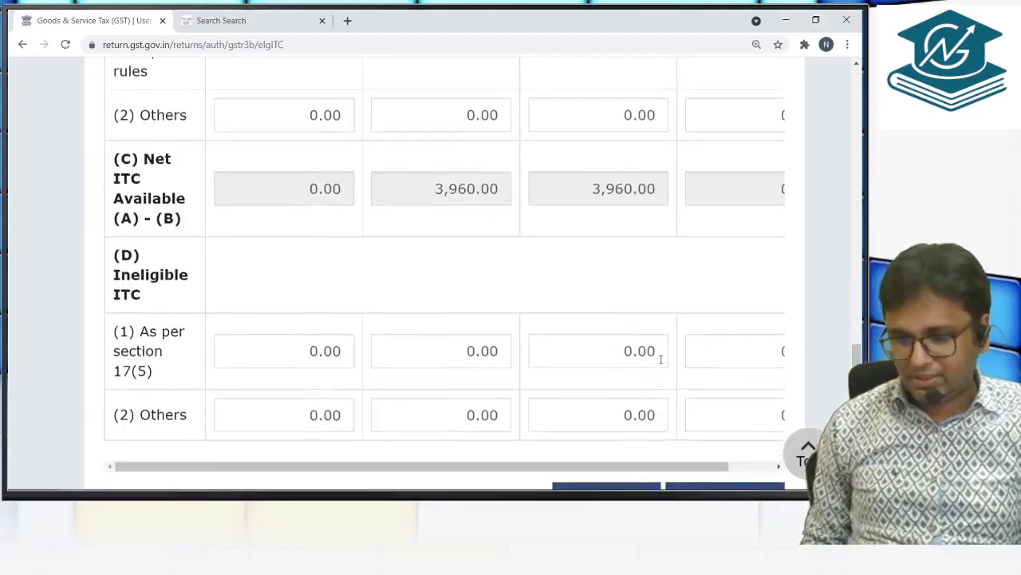
Discard the change by leaving table 4 unconfirmed, and reopen it at row (5), All other ITC.
{"action": "left_click", "coordinate": [615, 347]}
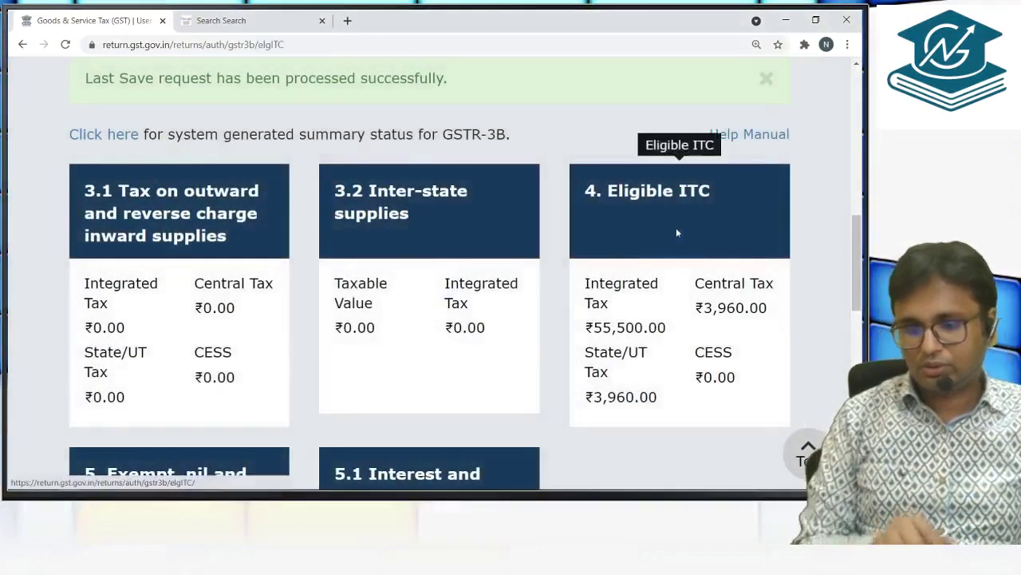
{"action": "left_click", "coordinate": [675, 232]}
{"action": "scroll", "coordinate": [615, 279], "scroll_direction": "down", "scroll_amount": 3}
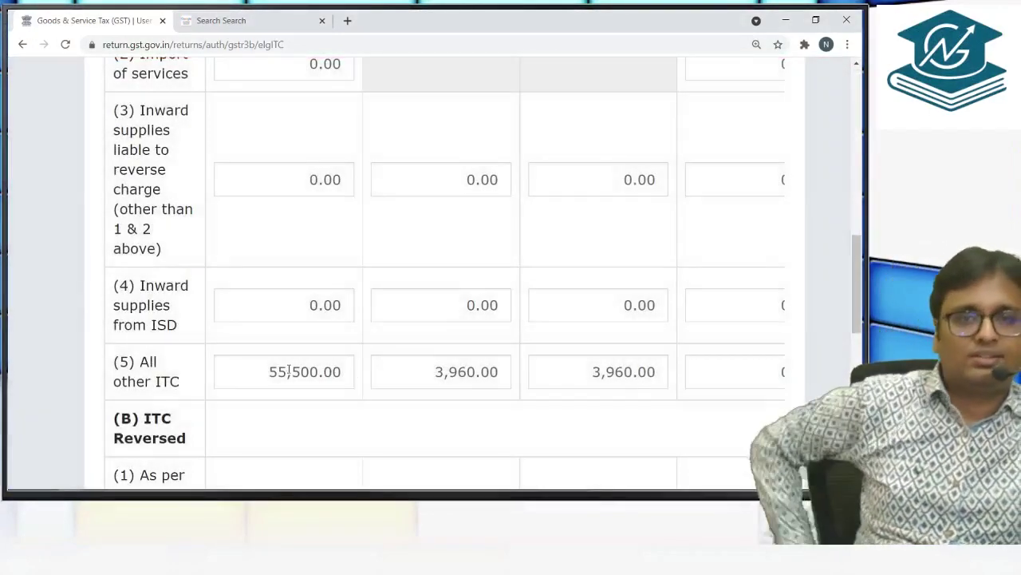
{"action": "mouse_move", "coordinate": [289, 371]}
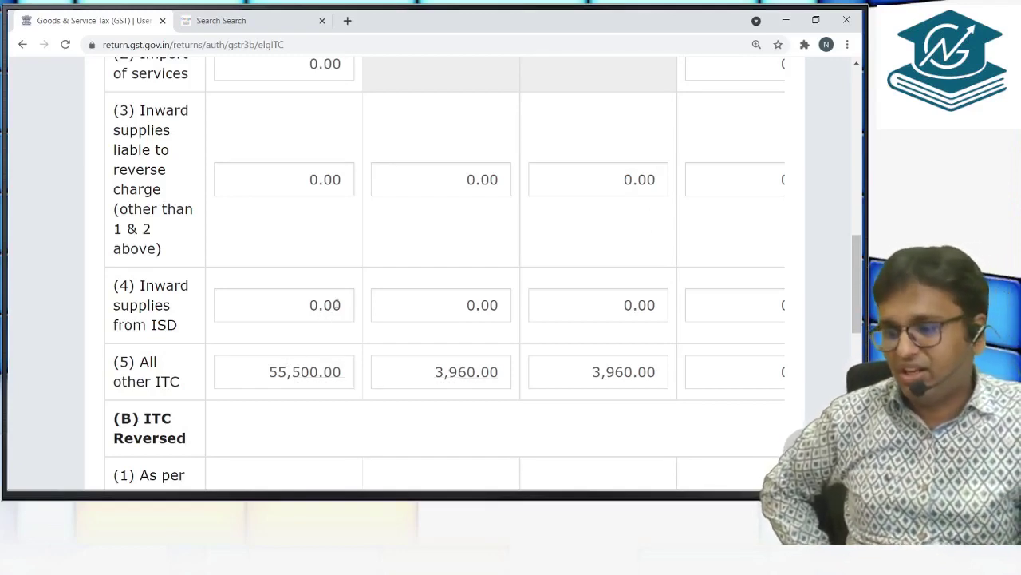
Examine the note on the auto-drafted rows of table 4 and highlight its reference to GSTR-2B.
{"action": "scroll", "coordinate": [334, 307], "scroll_direction": "up", "scroll_amount": 3}
{"action": "scroll", "coordinate": [336, 303], "scroll_direction": "up", "scroll_amount": 3}
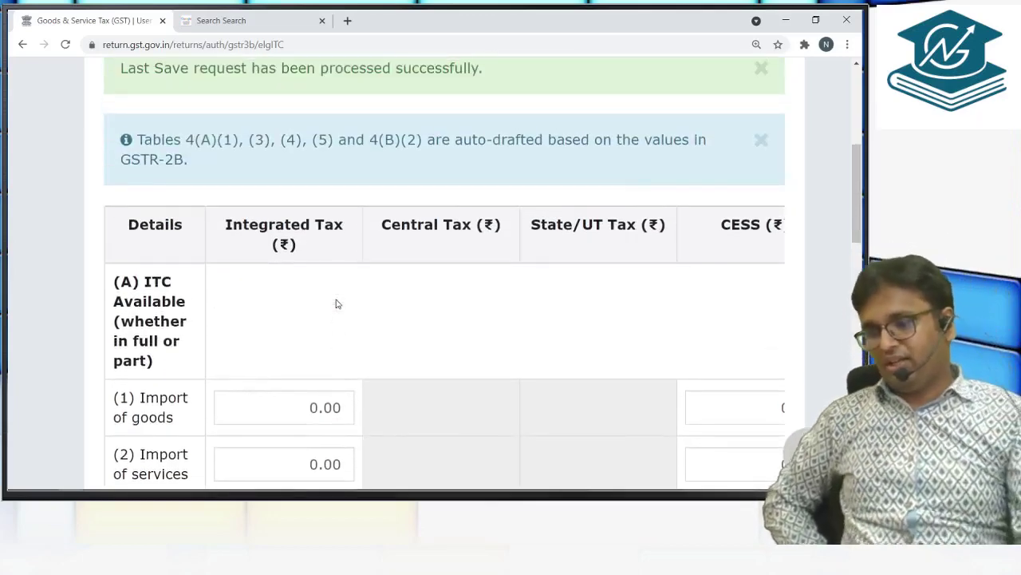
{"action": "left_click_drag", "start_coordinate": [197, 165], "coordinate": [121, 159]}
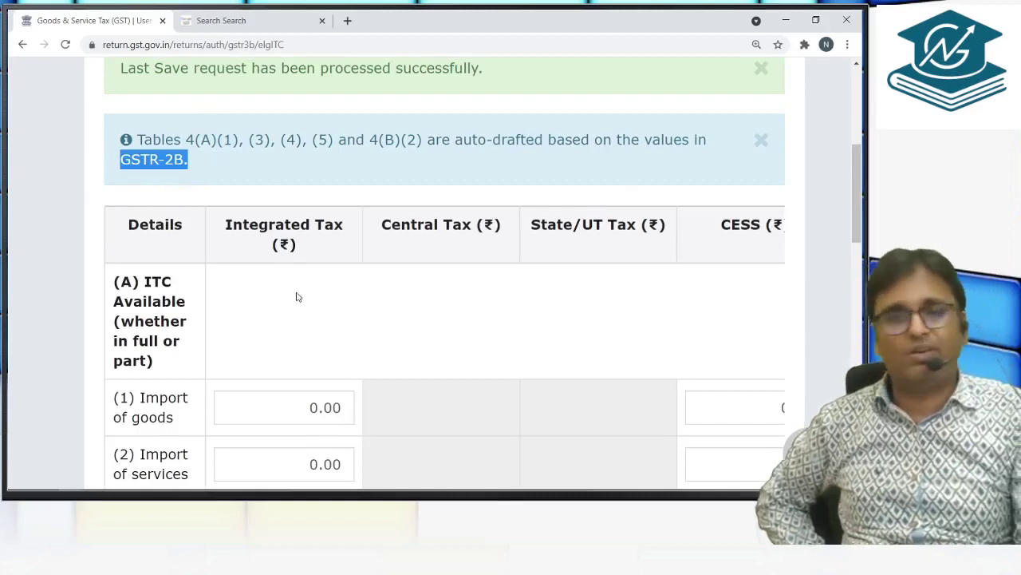
Examine row (1), Import of goods, under ITC Available and open its integrated tax for editing.
{"action": "scroll", "coordinate": [296, 297], "scroll_direction": "down", "scroll_amount": 2}
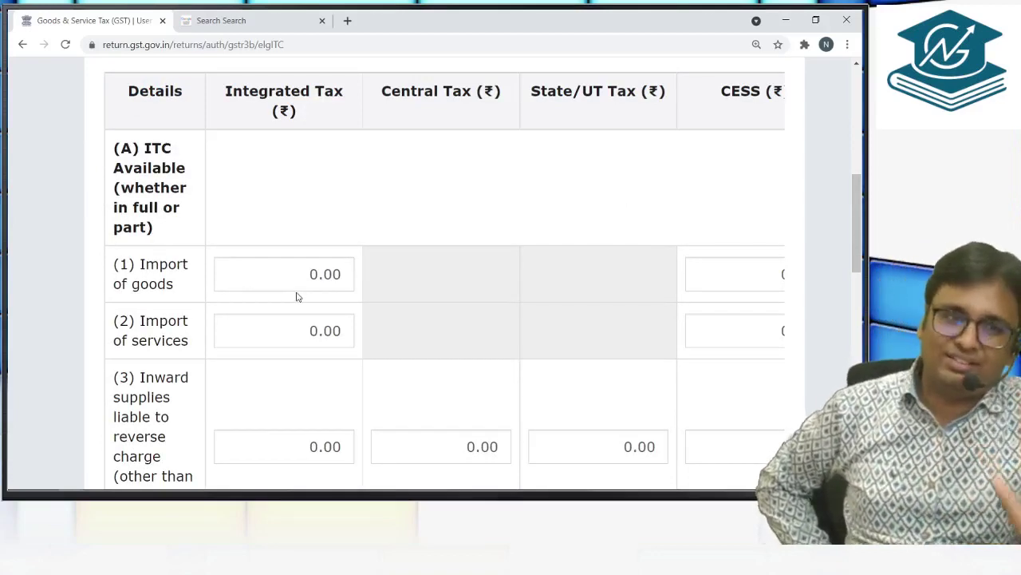
{"action": "scroll", "coordinate": [296, 297], "scroll_direction": "down", "scroll_amount": 1}
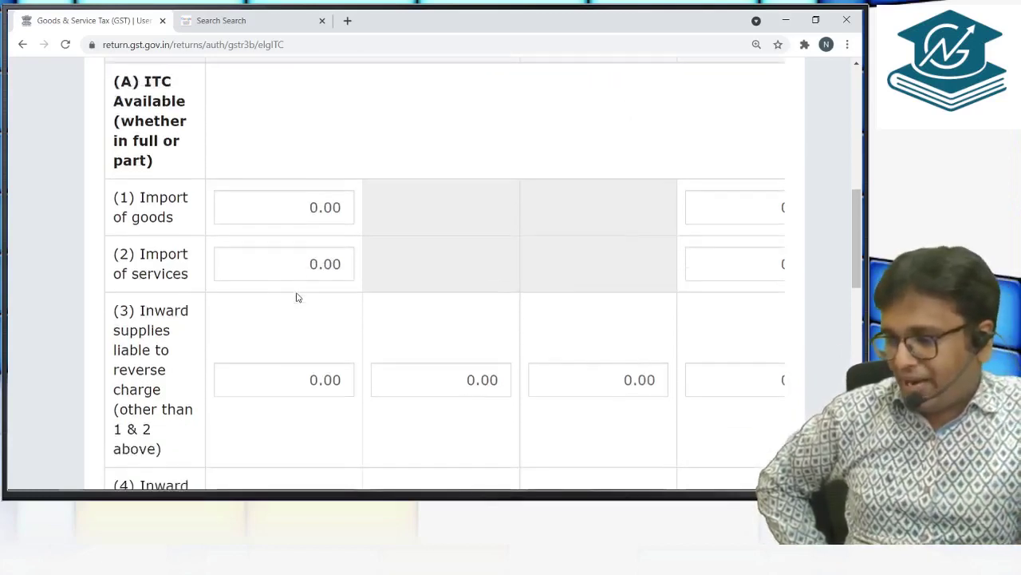
{"action": "left_click_drag", "start_coordinate": [114, 197], "coordinate": [153, 217]}
{"action": "left_click", "coordinate": [109, 194]}
{"action": "scroll", "coordinate": [360, 271], "scroll_direction": "up", "scroll_amount": 2}
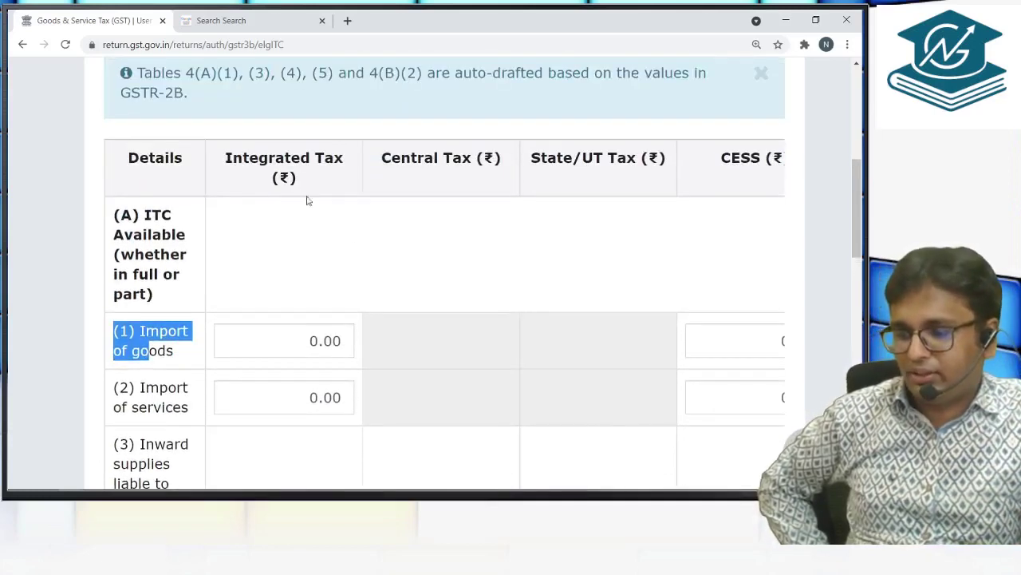
{"action": "left_click", "coordinate": [320, 349]}
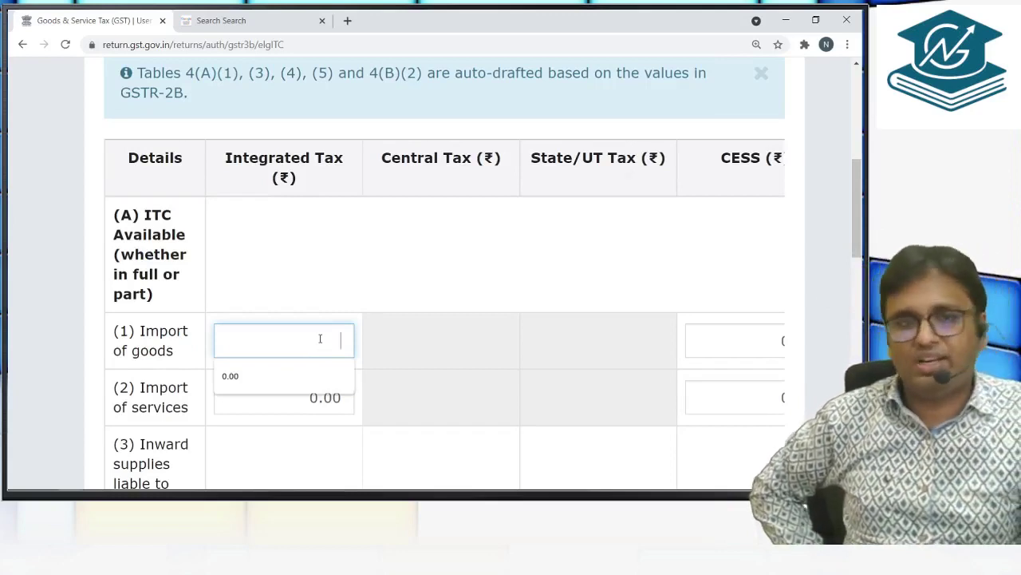
Examine row (2), Import of services, and open its integrated tax for editing.
{"action": "scroll", "coordinate": [176, 289], "scroll_direction": "down", "scroll_amount": 2}
{"action": "left_click_drag", "start_coordinate": [142, 255], "coordinate": [186, 276]}
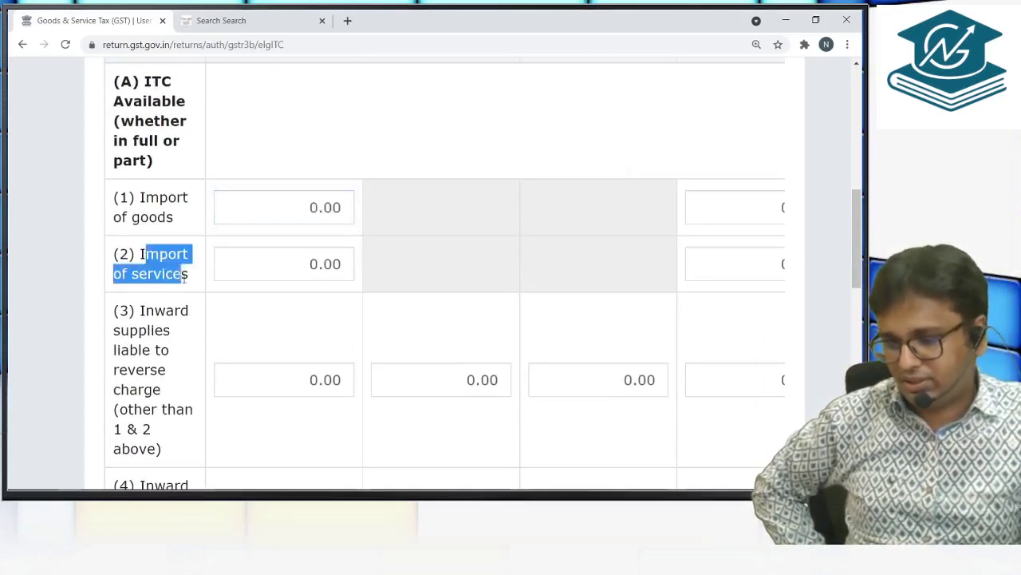
{"action": "left_click", "coordinate": [265, 264]}
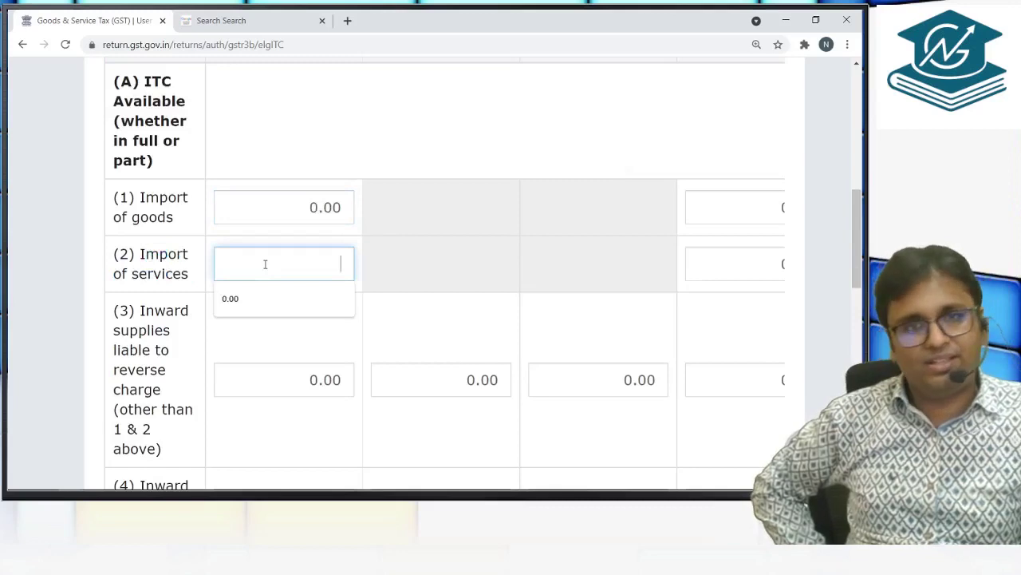
Highlight row (3), Inward supplies liable to reverse charge, and compare it with the import rows (1) and (2).
{"action": "scroll", "coordinate": [265, 264], "scroll_direction": "down", "scroll_amount": 2}
{"action": "left_click_drag", "start_coordinate": [114, 177], "coordinate": [164, 316]}
{"action": "scroll", "coordinate": [173, 289], "scroll_direction": "up", "scroll_amount": 2}
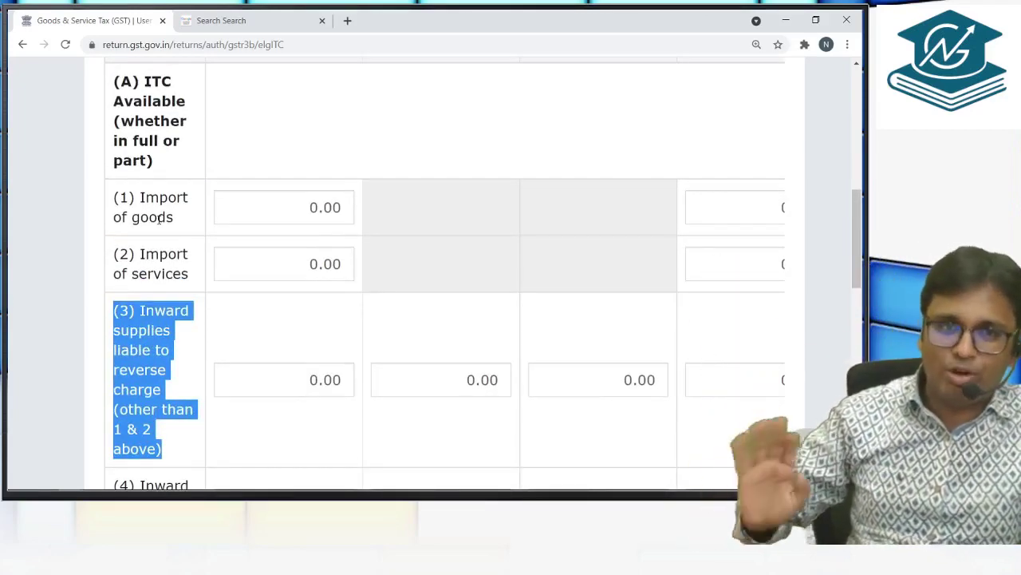
Examine the integrated, central and State/UT tax fields of row (3), Inward supplies liable to reverse charge, under ITC Available.
{"action": "scroll", "coordinate": [164, 252], "scroll_direction": "down", "scroll_amount": 1}
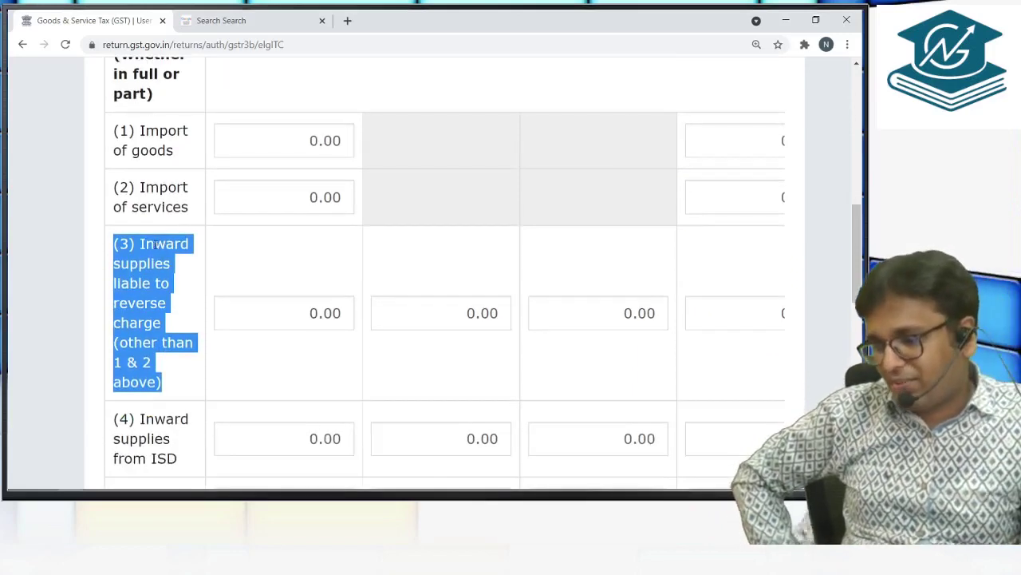
{"action": "left_click", "coordinate": [135, 249]}
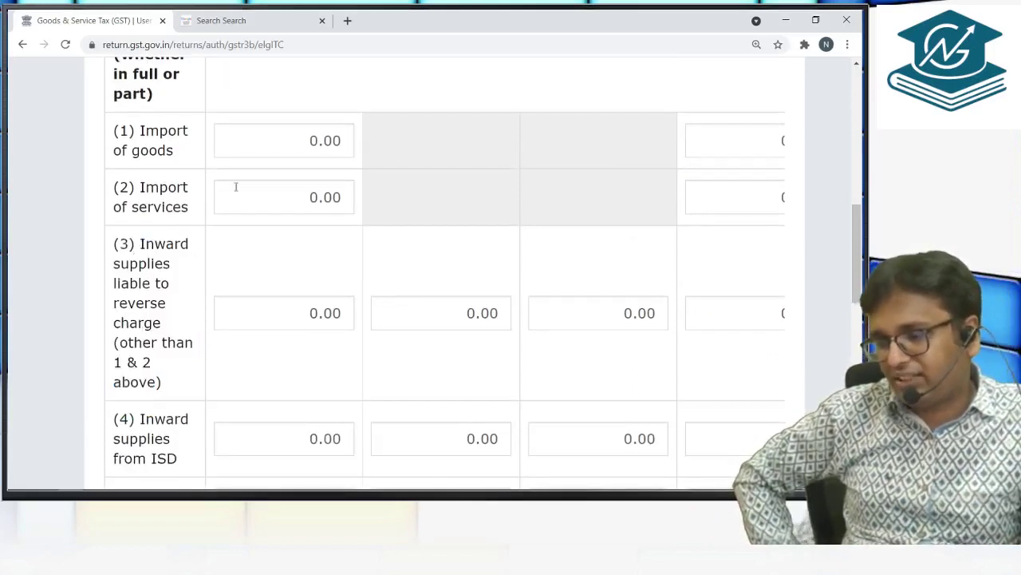
{"action": "left_click", "coordinate": [332, 317]}
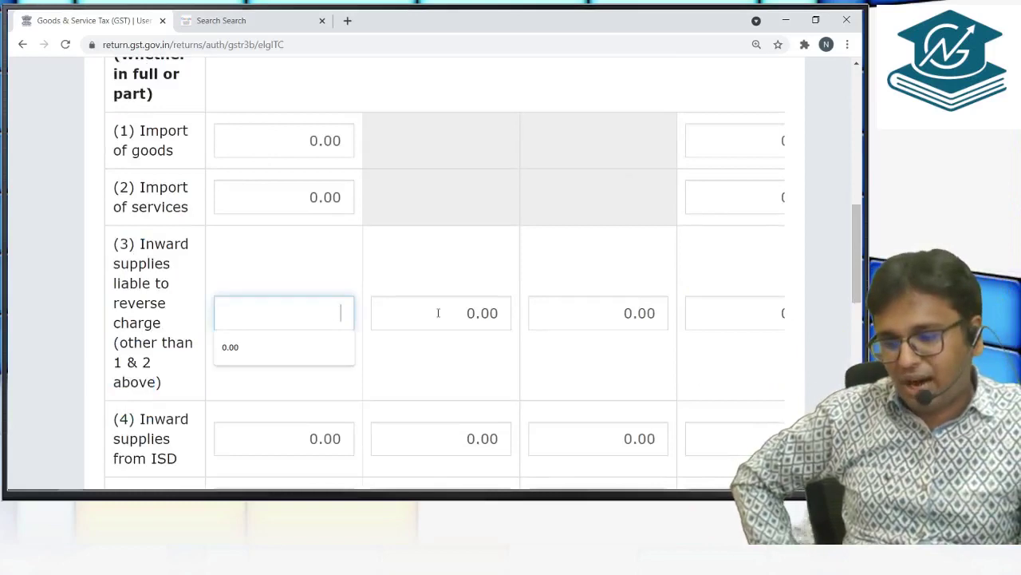
{"action": "left_click", "coordinate": [440, 312]}
{"action": "left_click", "coordinate": [568, 307]}
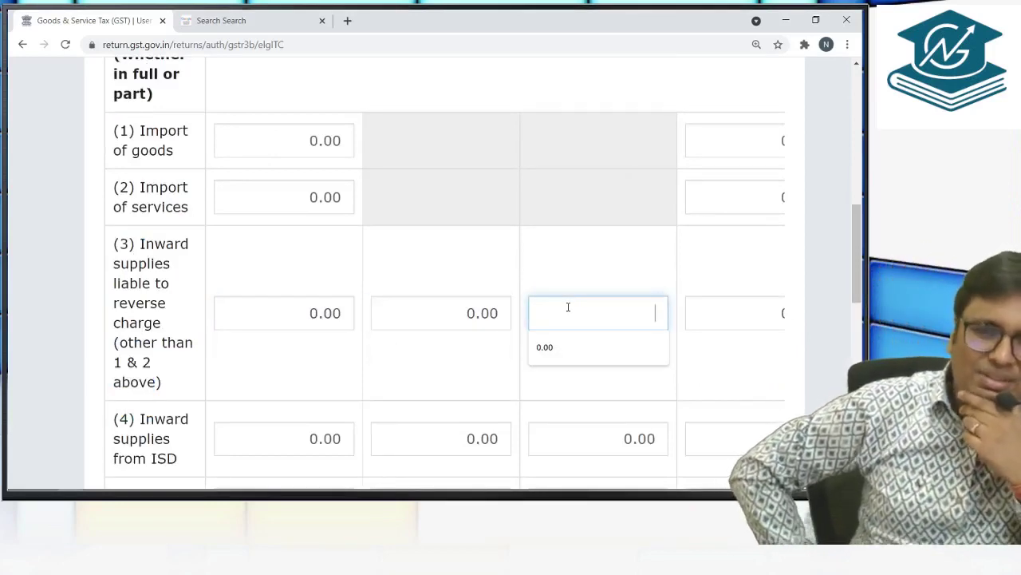
Leave table 4 without saving and open table 3.1, accepting the guidelines for refund of IGST paid on exports.
{"action": "scroll", "coordinate": [568, 306], "scroll_direction": "down", "scroll_amount": 15}
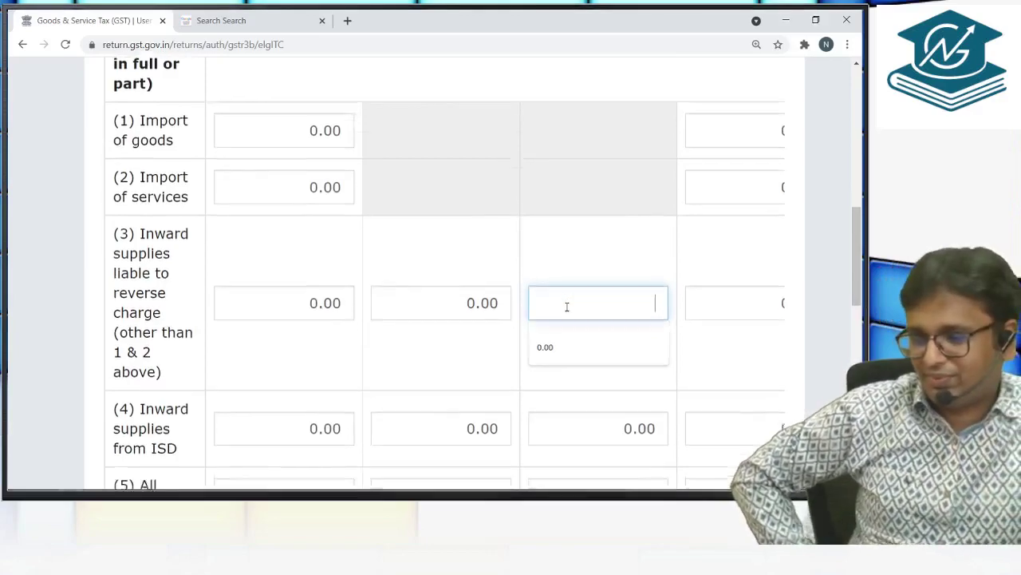
{"action": "left_click", "coordinate": [609, 358]}
{"action": "scroll", "coordinate": [253, 304], "scroll_direction": "down", "scroll_amount": 9}
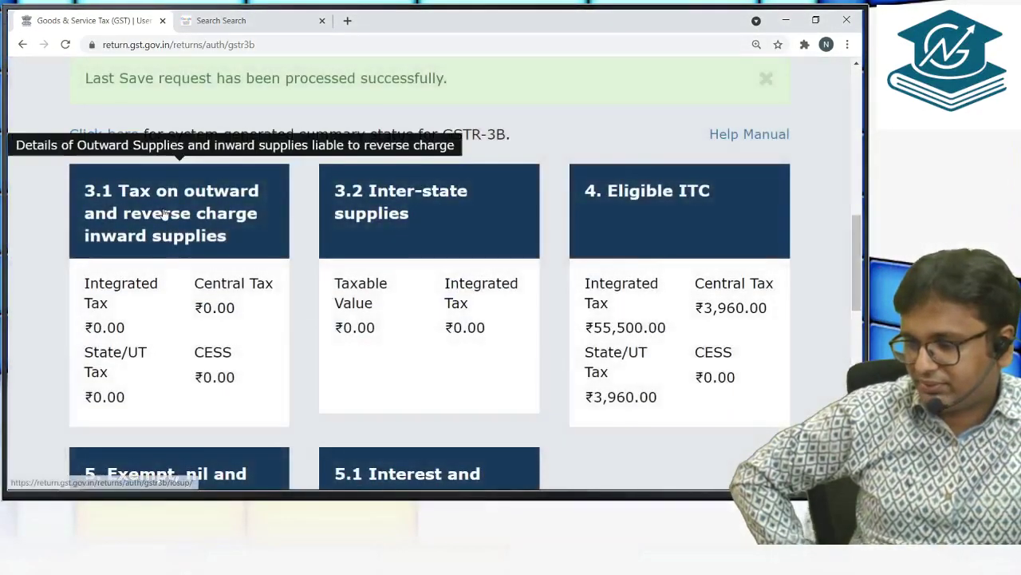
{"action": "left_click", "coordinate": [164, 214]}
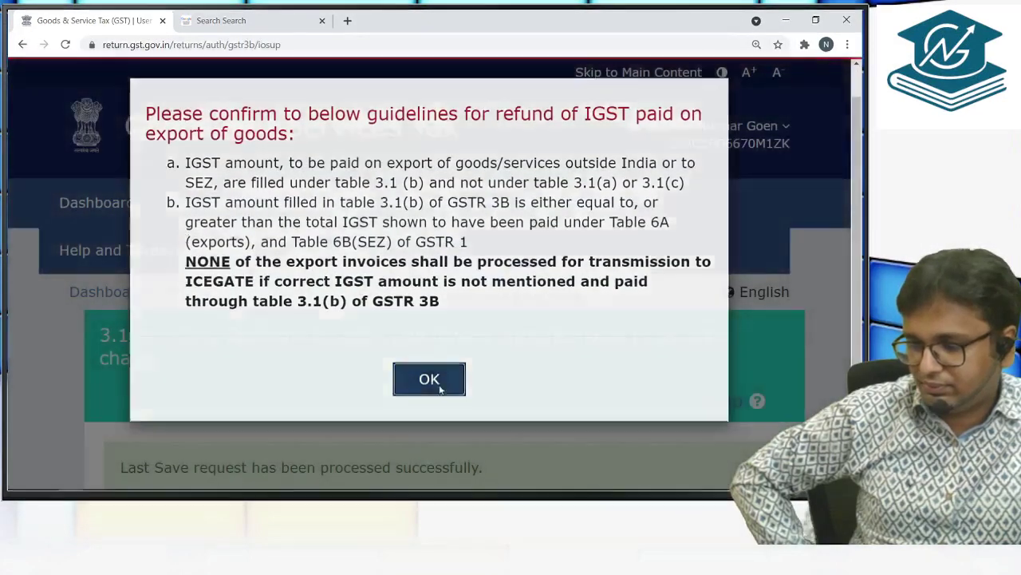
{"action": "left_click", "coordinate": [439, 388]}
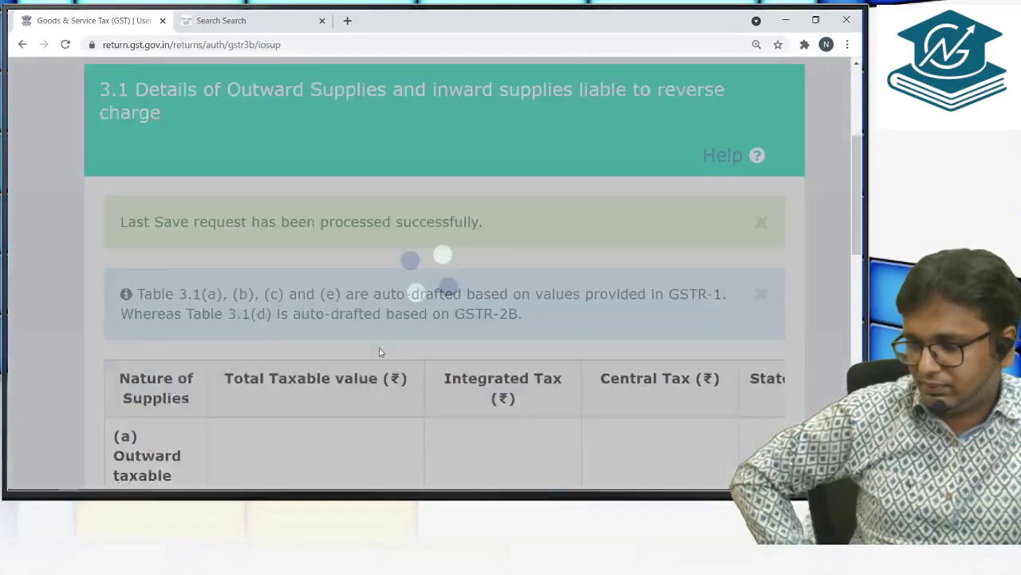
{"action": "scroll", "coordinate": [381, 353], "scroll_direction": "down", "scroll_amount": 8}
{"action": "scroll", "coordinate": [189, 378], "scroll_direction": "down", "scroll_amount": 2}
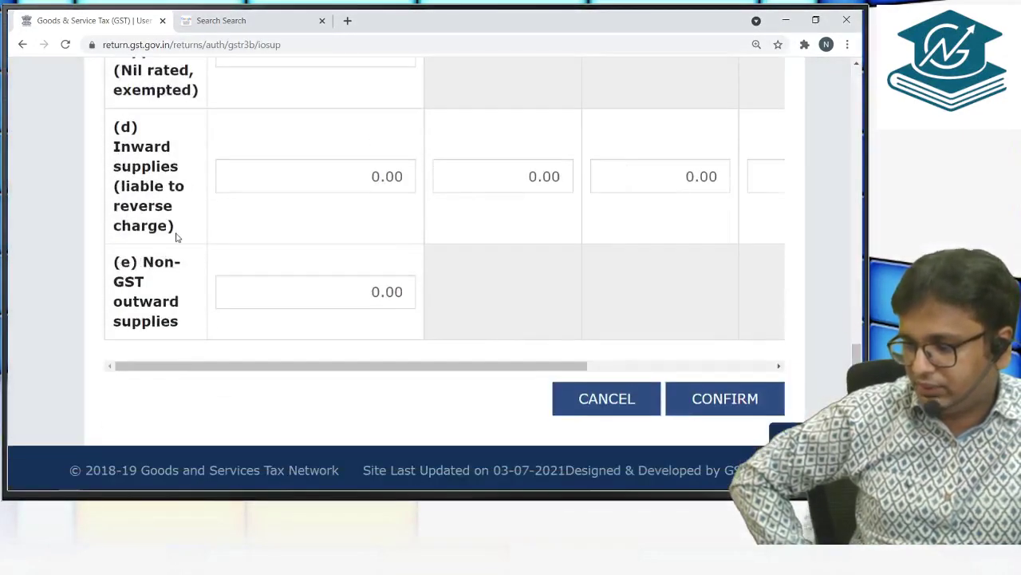
Highlight row (d), Inward supplies liable to reverse charge, and examine its taxable value and integrated tax fields.
{"action": "left_click_drag", "start_coordinate": [178, 235], "coordinate": [110, 139]}
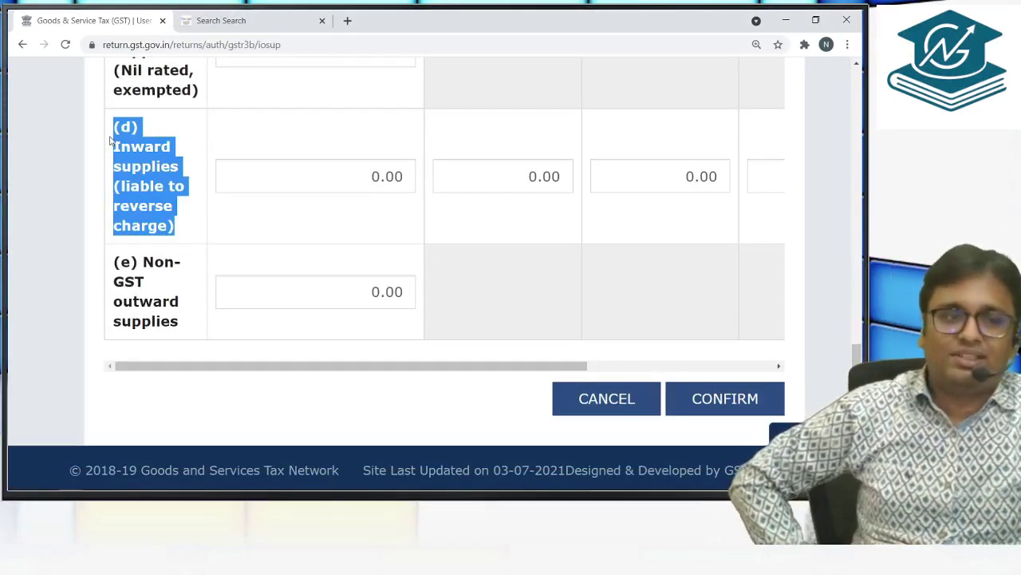
{"action": "left_click", "coordinate": [367, 177]}
{"action": "left_click", "coordinate": [547, 177]}
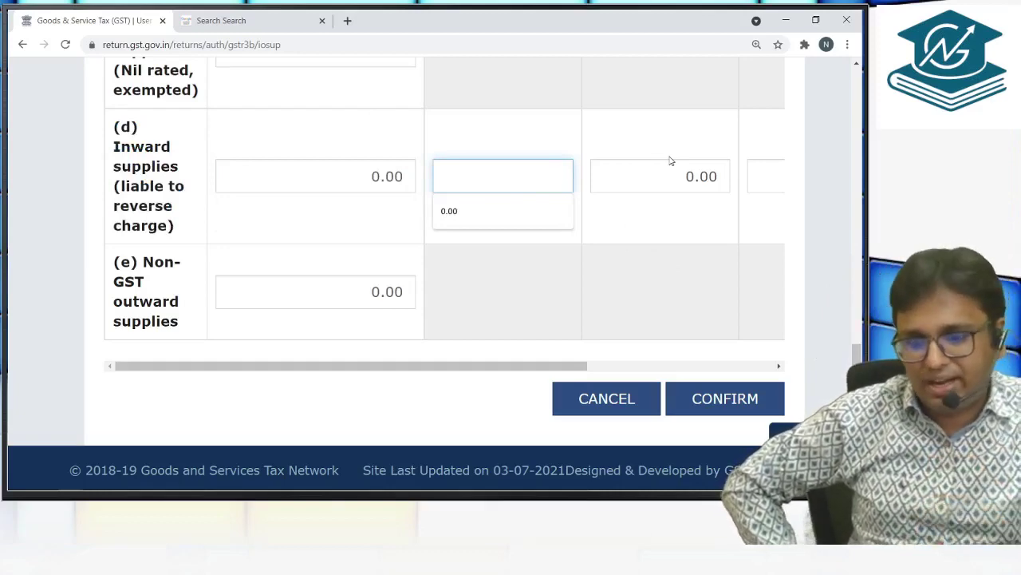
Leave table 3.1 without saving, reopen table 4, Eligible ITC, and examine the central and State/UT tax fields of row (3).
{"action": "left_click", "coordinate": [626, 400]}
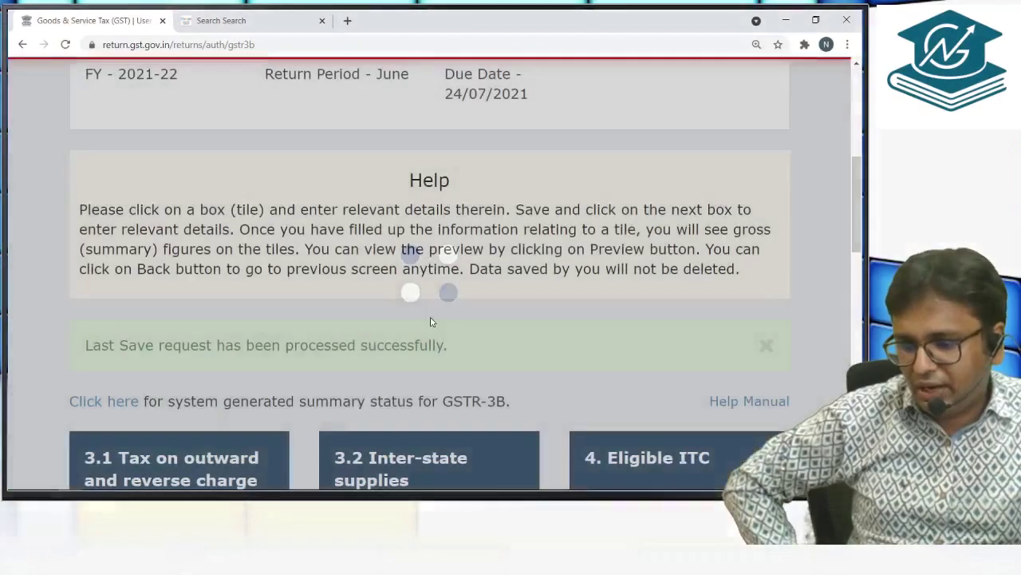
{"action": "scroll", "coordinate": [430, 322], "scroll_direction": "down", "scroll_amount": 4}
{"action": "left_click", "coordinate": [593, 162]}
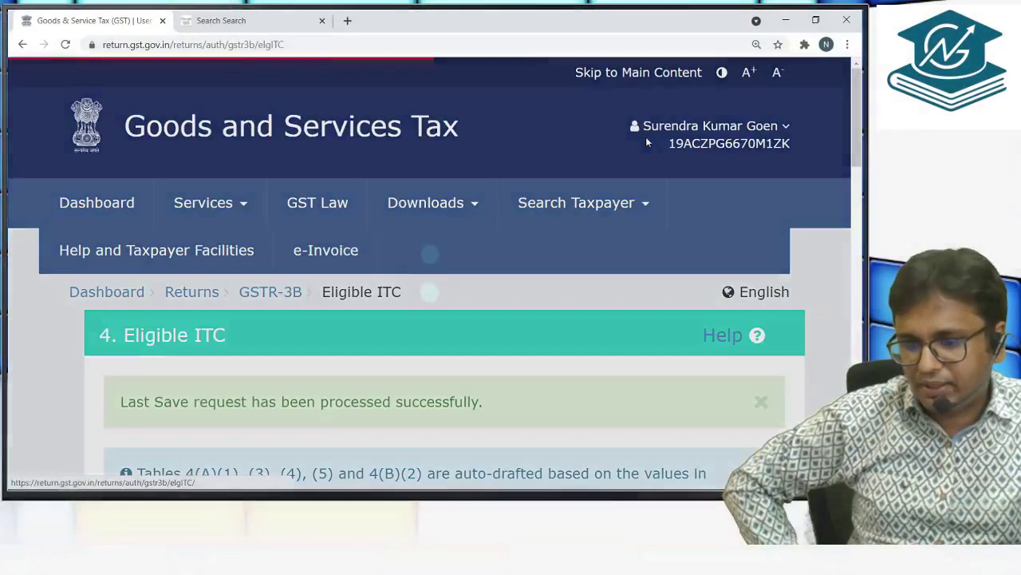
{"action": "scroll", "coordinate": [504, 274], "scroll_direction": "down", "scroll_amount": 10}
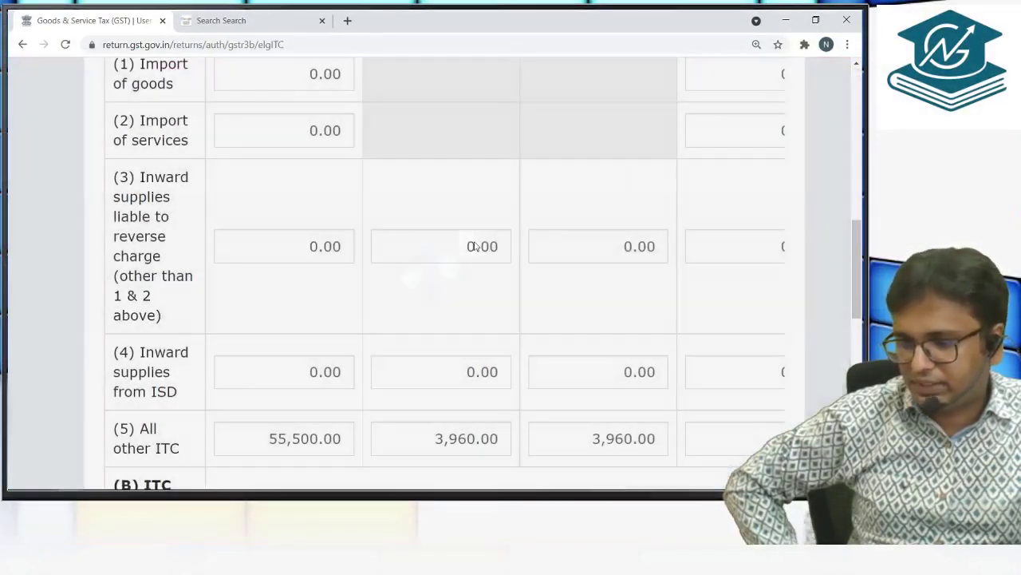
{"action": "left_click", "coordinate": [473, 247]}
{"action": "left_click", "coordinate": [597, 244]}
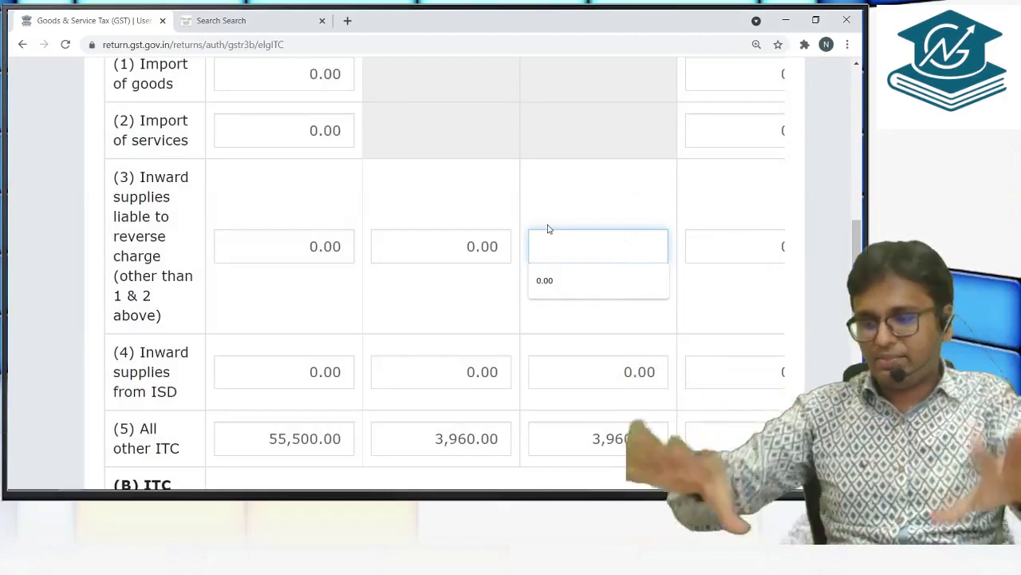
Highlight row (4), Inward supplies from ISD, examine its four tax fields, and highlight the integrated tax of row (5), All other ITC.
{"action": "scroll", "coordinate": [509, 300], "scroll_direction": "down", "scroll_amount": 3}
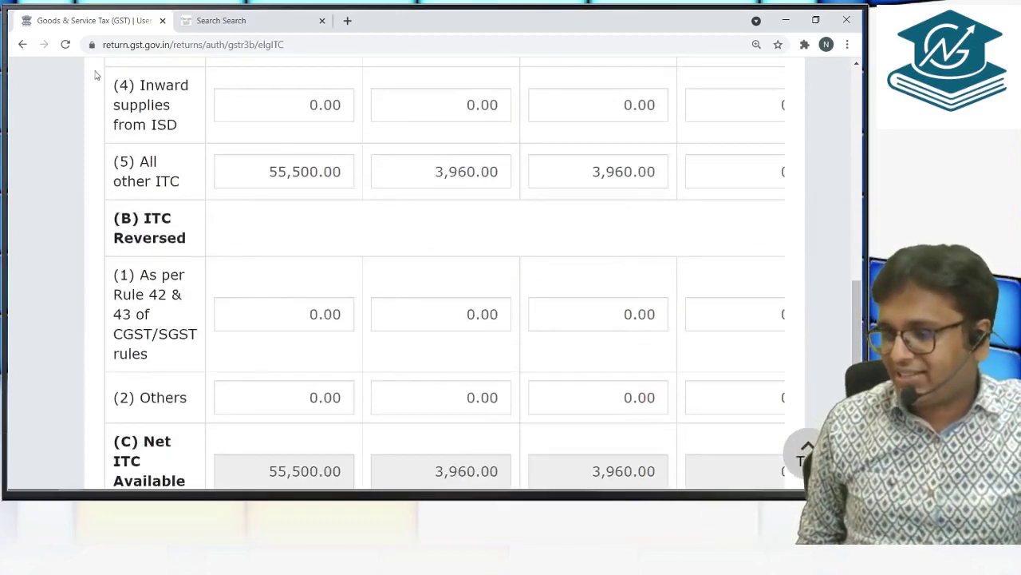
{"action": "left_click_drag", "start_coordinate": [114, 86], "coordinate": [185, 136]}
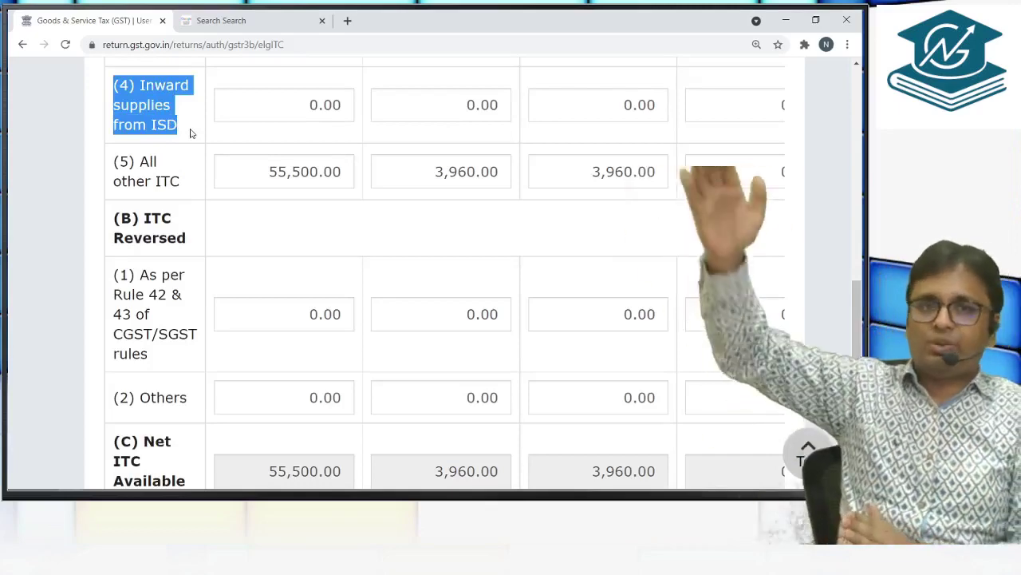
{"action": "left_click", "coordinate": [262, 110]}
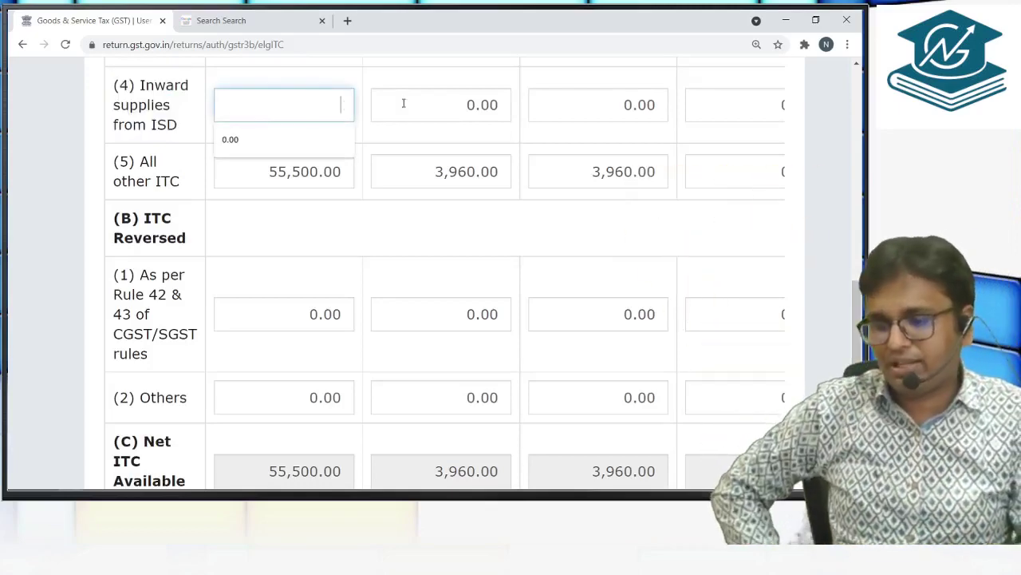
{"action": "left_click", "coordinate": [404, 104]}
{"action": "left_click", "coordinate": [653, 116]}
{"action": "left_click", "coordinate": [723, 109]}
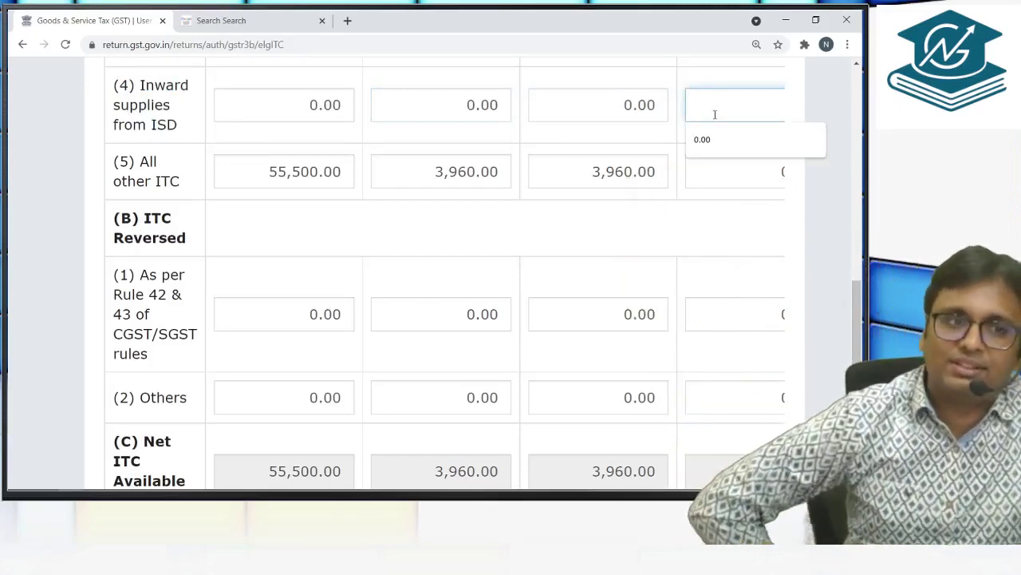
{"action": "left_click_drag", "start_coordinate": [263, 172], "coordinate": [355, 174]}
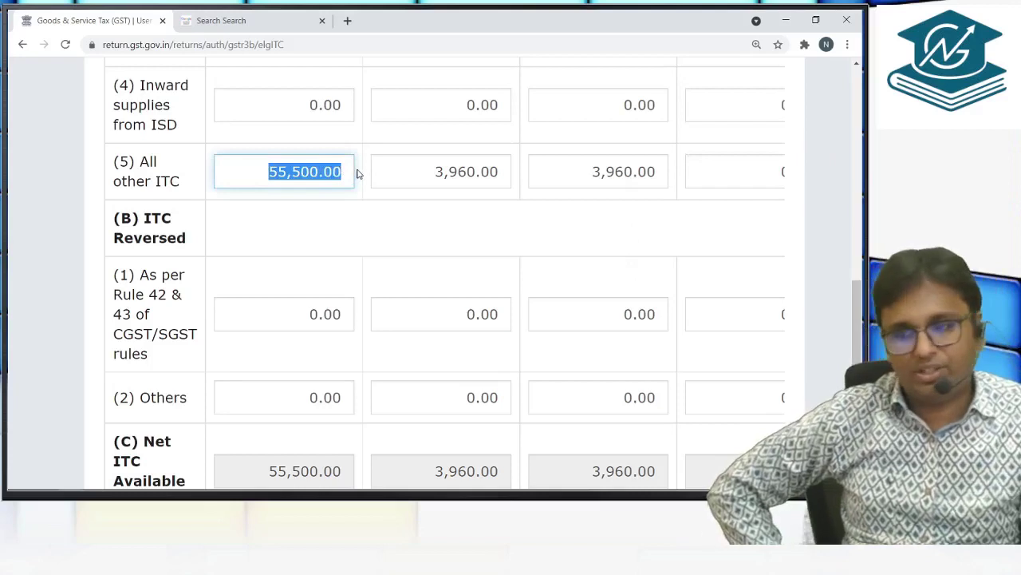
Highlight row (1), As per Rule 42 & 43, under ITC Reversed and examine its tax fields through to cess.
{"action": "scroll", "coordinate": [341, 240], "scroll_direction": "down", "scroll_amount": 2}
{"action": "left_click_drag", "start_coordinate": [109, 141], "coordinate": [156, 216]}
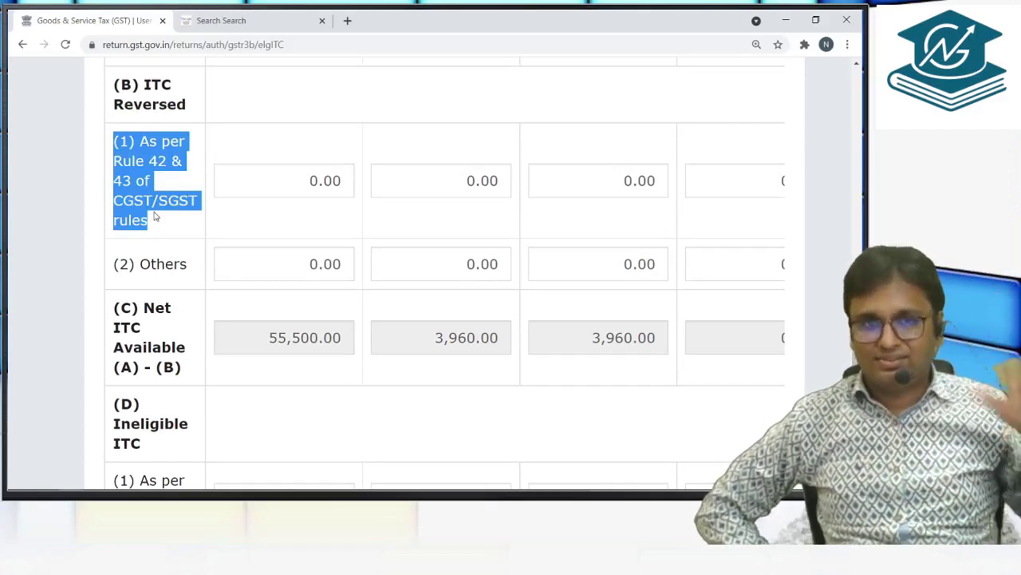
{"action": "left_click", "coordinate": [296, 176]}
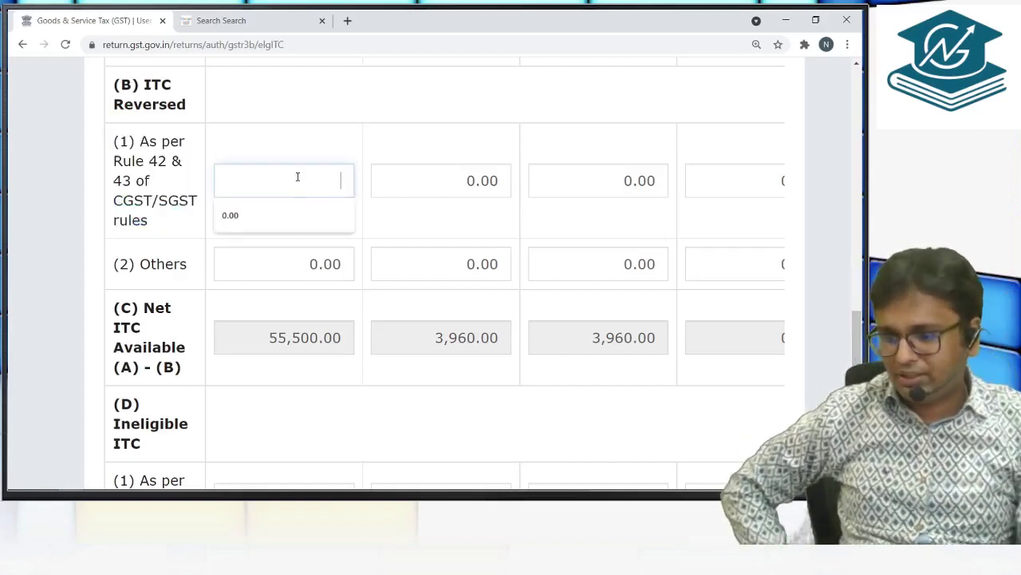
{"action": "key", "text": "Tab"}
{"action": "left_click", "coordinate": [667, 183]}
{"action": "left_click", "coordinate": [736, 182]}
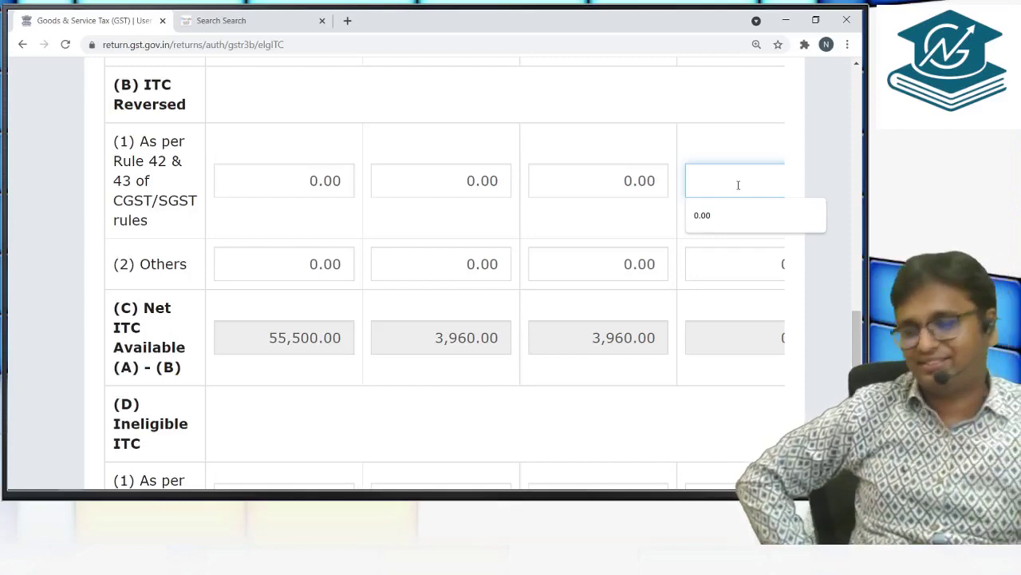
Highlight row (2), Others, under ITC Reversed and examine its integrated, central, State/UT tax and cess fields.
{"action": "left_click_drag", "start_coordinate": [128, 263], "coordinate": [174, 264]}
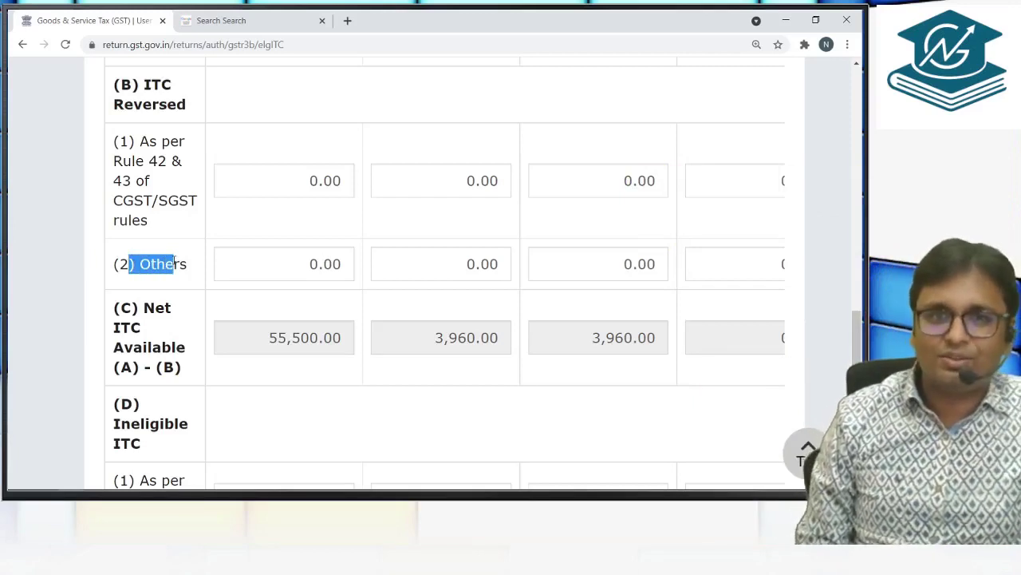
{"action": "left_click", "coordinate": [317, 256]}
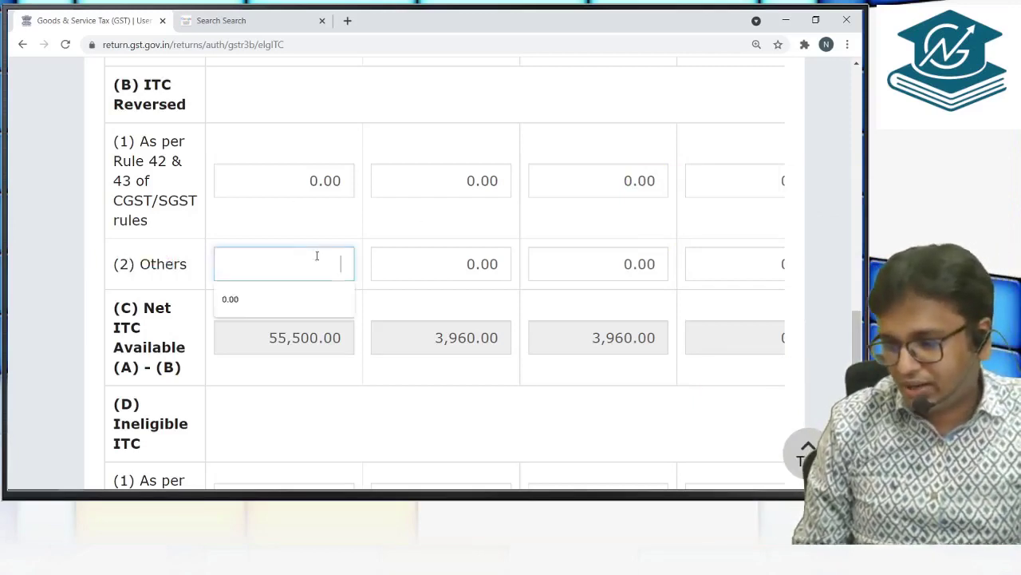
{"action": "left_click", "coordinate": [446, 254]}
{"action": "left_click", "coordinate": [606, 260]}
{"action": "left_click", "coordinate": [706, 261]}
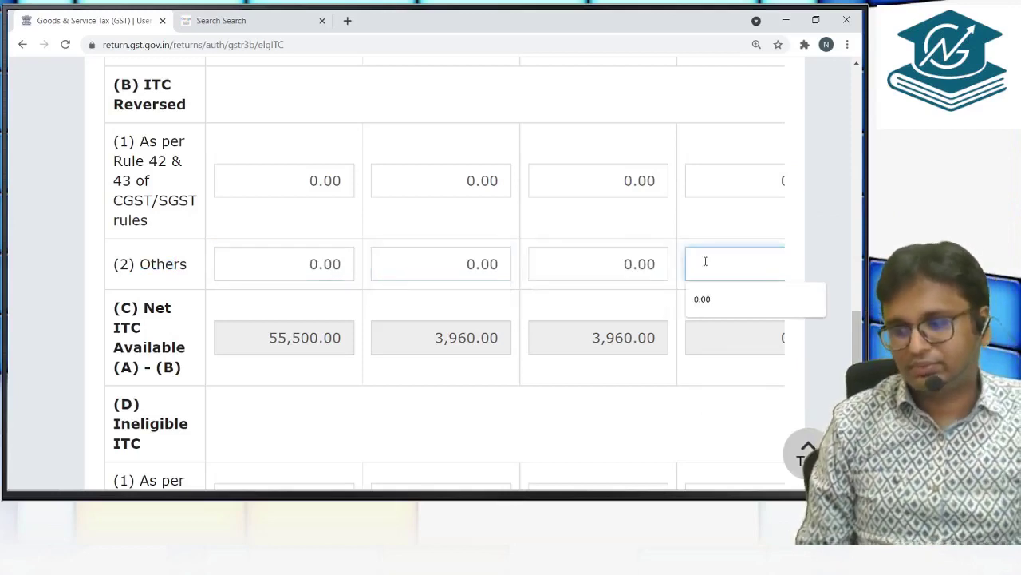
Highlight row (1), As per section 17(5), under Ineligible ITC and compare it with the tax amounts of row (5), All other ITC.
{"action": "scroll", "coordinate": [476, 310], "scroll_direction": "down", "scroll_amount": 3}
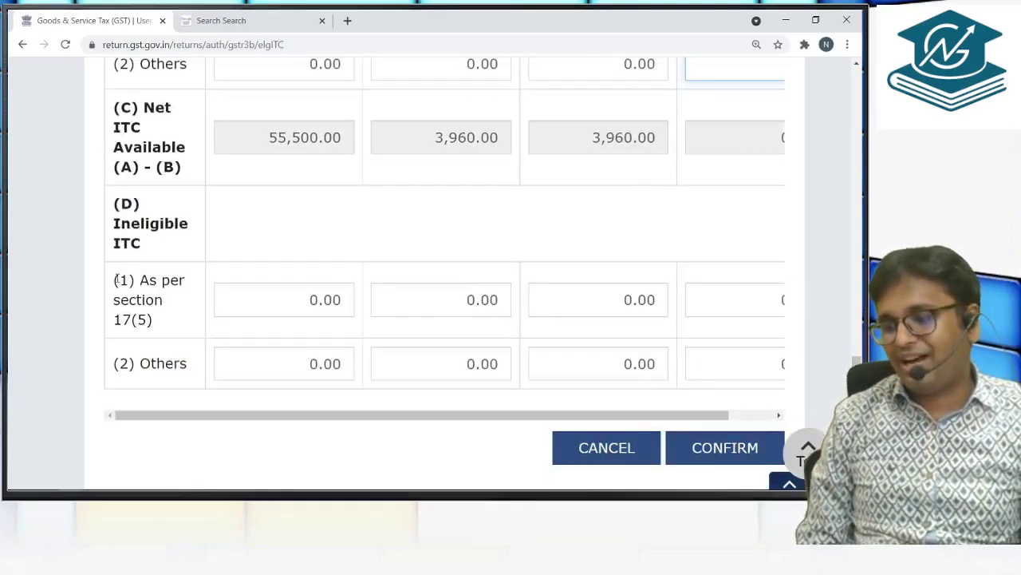
{"action": "left_click_drag", "start_coordinate": [109, 283], "coordinate": [153, 324]}
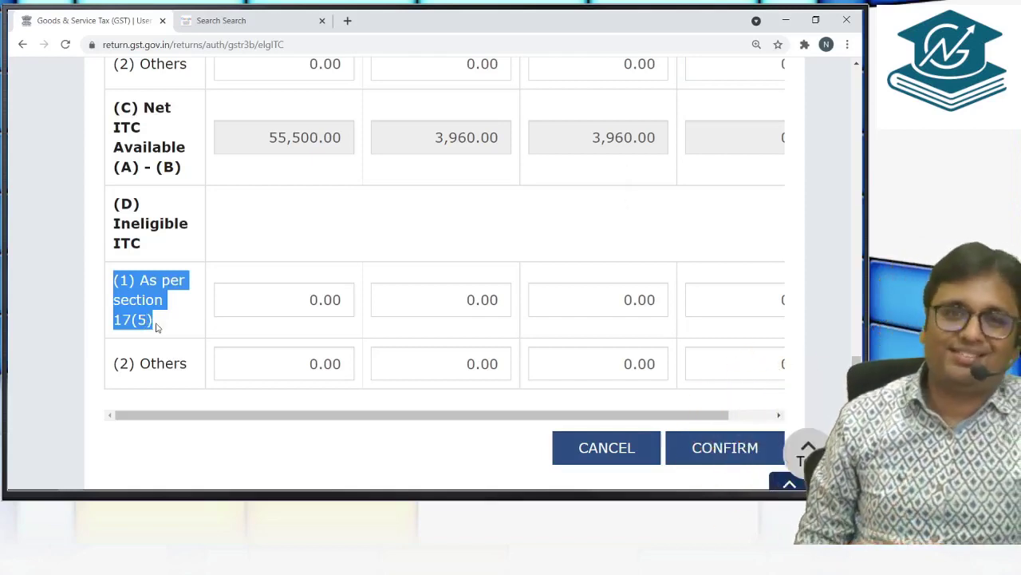
{"action": "scroll", "coordinate": [160, 319], "scroll_direction": "up", "scroll_amount": 8}
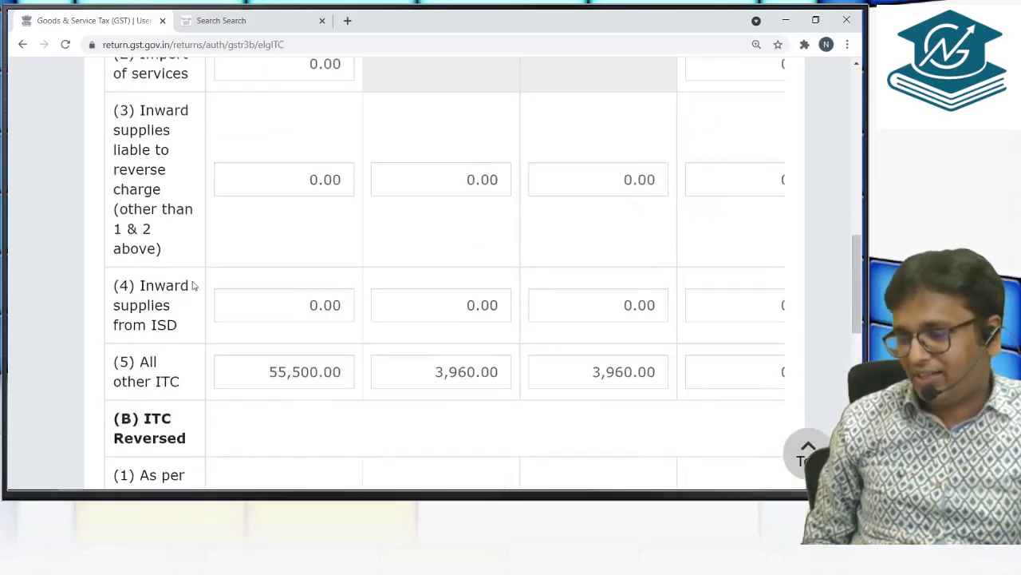
{"action": "scroll", "coordinate": [303, 272], "scroll_direction": "down", "scroll_amount": 2}
{"action": "left_click_drag", "start_coordinate": [257, 240], "coordinate": [385, 239]}
{"action": "left_click", "coordinate": [439, 237]}
{"action": "left_click_drag", "start_coordinate": [625, 238], "coordinate": [666, 236]}
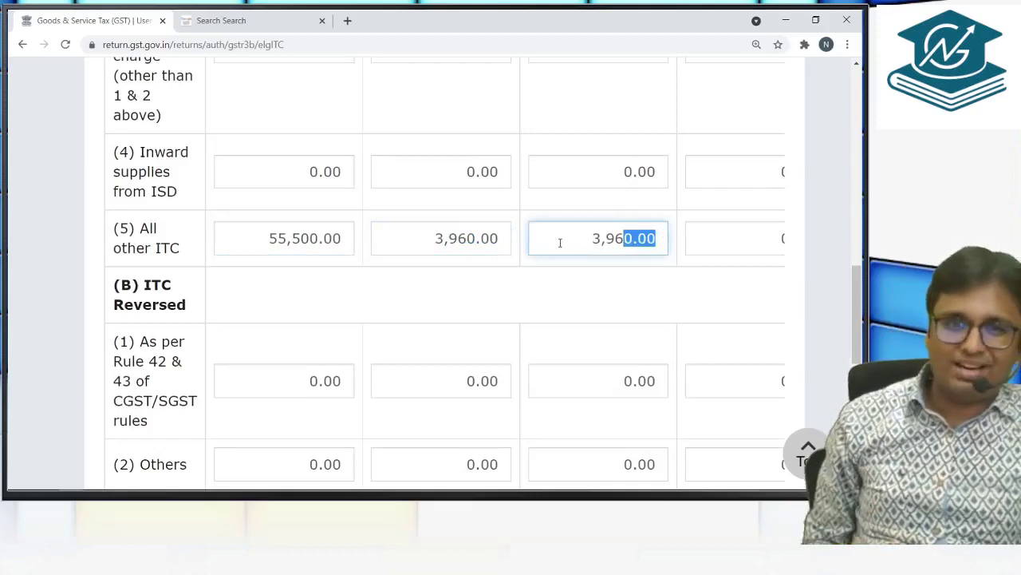
Examine the integrated, central, State/UT tax and cess fields of the section 17(5) row, and return to the All other ITC row.
{"action": "scroll", "coordinate": [395, 331], "scroll_direction": "down", "scroll_amount": 6}
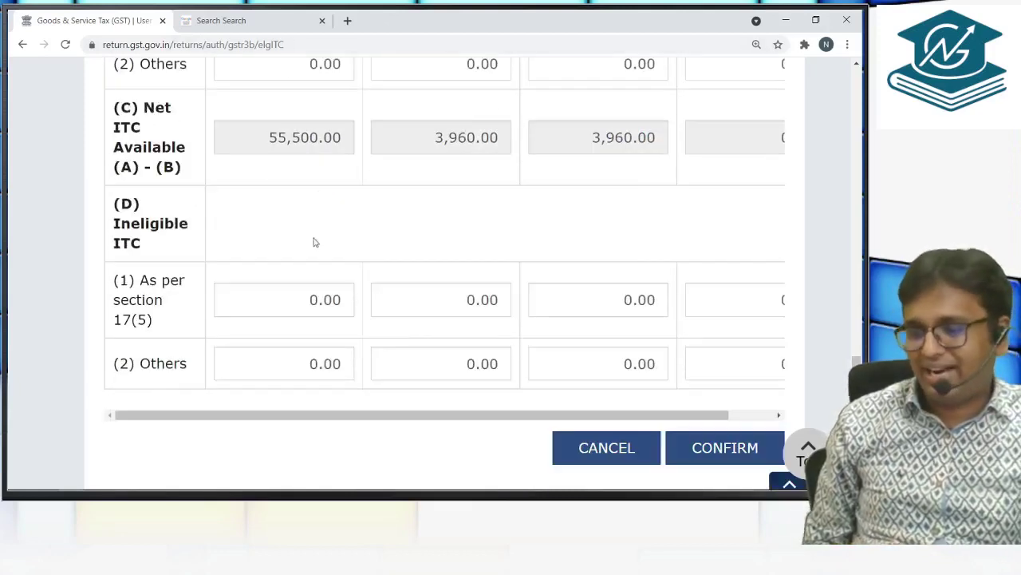
{"action": "left_click", "coordinate": [279, 292]}
{"action": "left_click", "coordinate": [486, 299]}
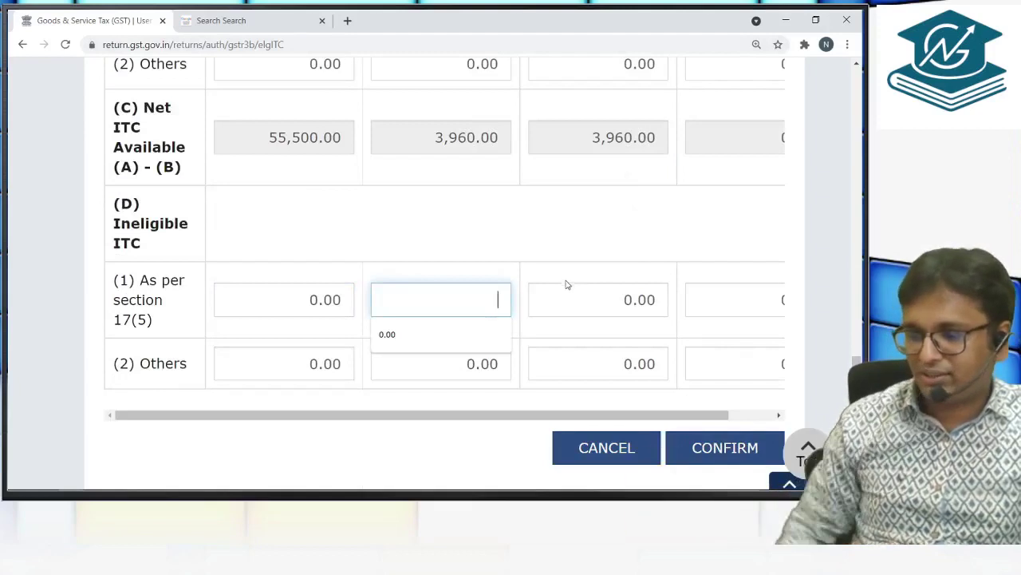
{"action": "left_click", "coordinate": [662, 300]}
{"action": "left_click", "coordinate": [252, 301]}
{"action": "left_click", "coordinate": [417, 286]}
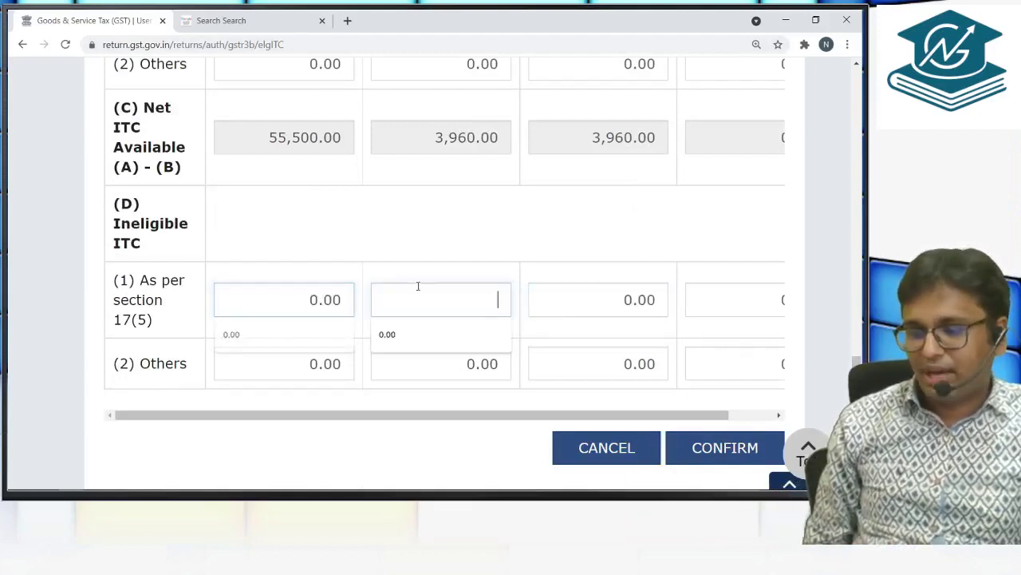
{"action": "left_click", "coordinate": [664, 302]}
{"action": "left_click", "coordinate": [740, 306]}
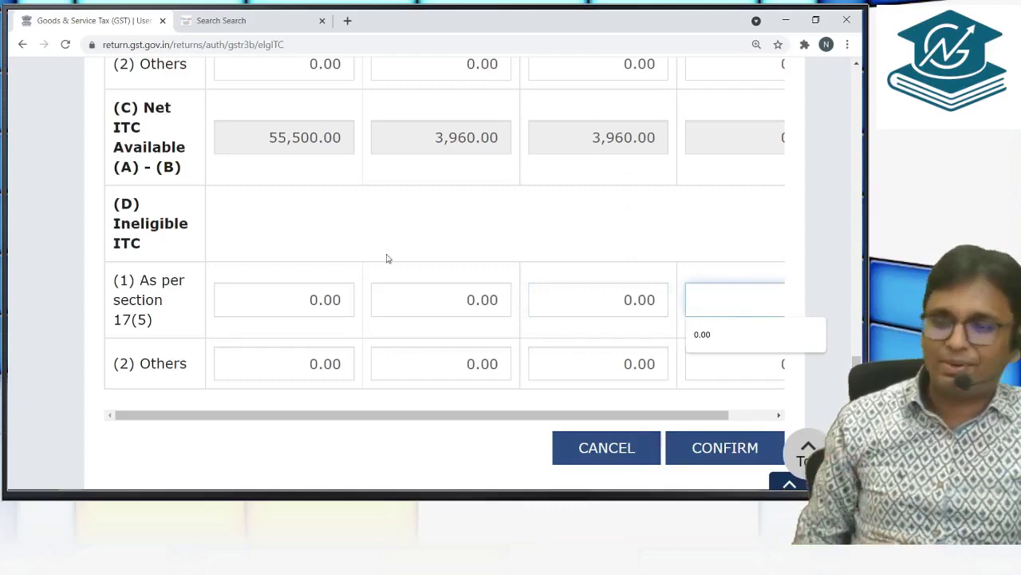
{"action": "scroll", "coordinate": [385, 256], "scroll_direction": "up", "scroll_amount": 5}
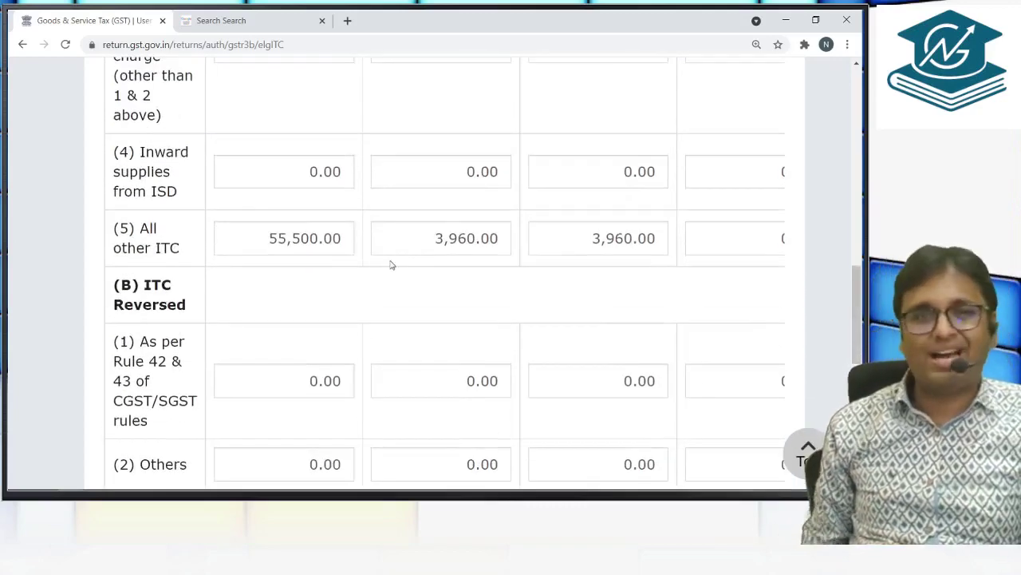
Compare the integrated tax of row (5), All other ITC, with the section 17(5) field, and highlight row (2), Others, under Ineligible ITC.
{"action": "double_click", "coordinate": [266, 238]}
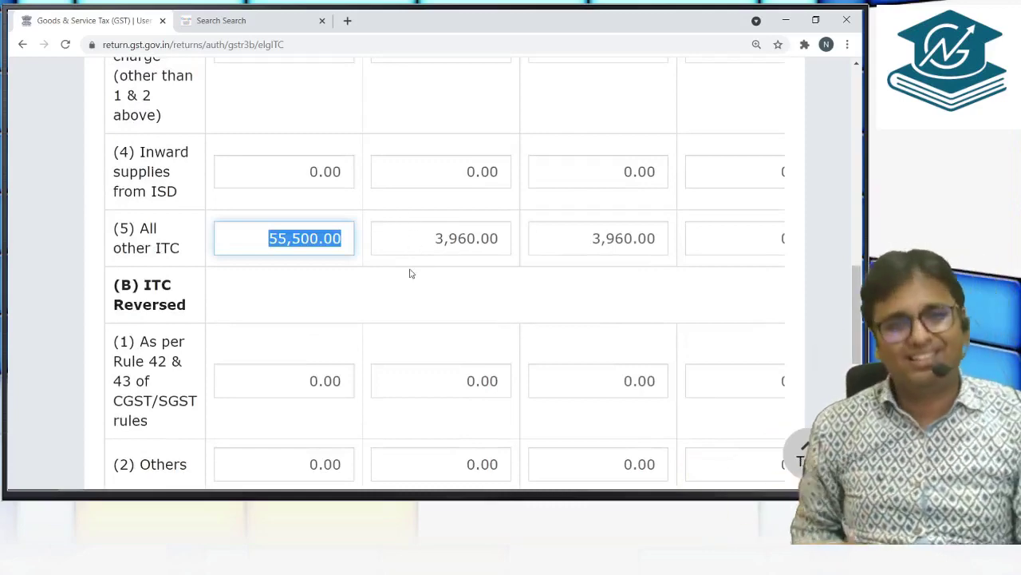
{"action": "left_click", "coordinate": [310, 238]}
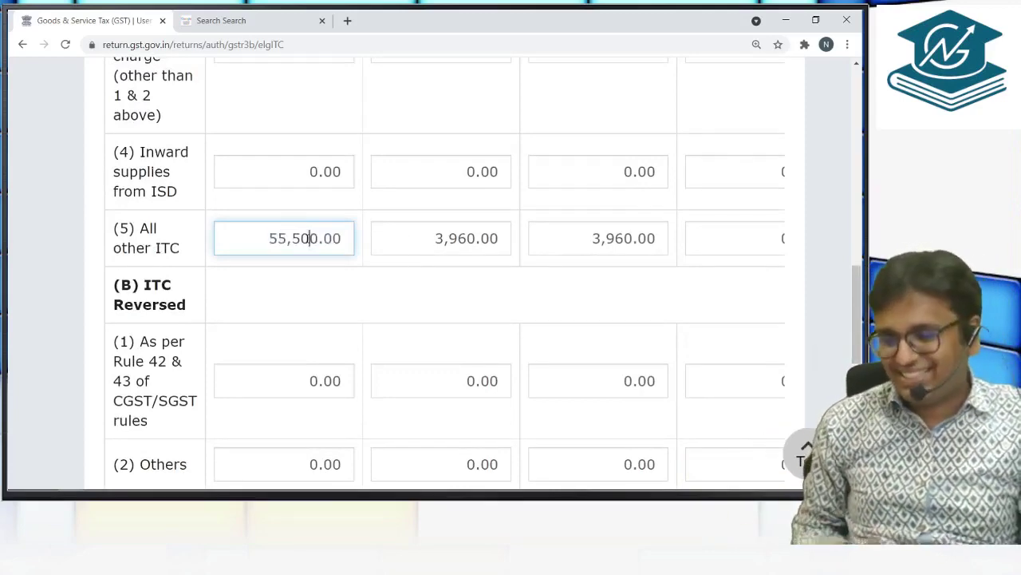
{"action": "scroll", "coordinate": [331, 330], "scroll_direction": "down", "scroll_amount": 1}
{"action": "scroll", "coordinate": [331, 330], "scroll_direction": "down", "scroll_amount": 5}
{"action": "left_click", "coordinate": [303, 192]}
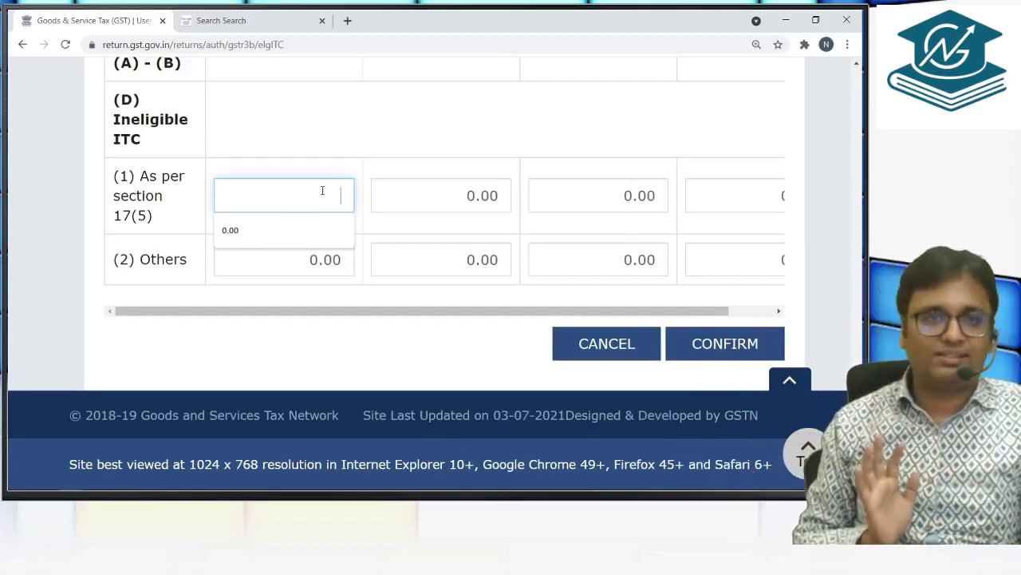
{"action": "left_click_drag", "start_coordinate": [140, 260], "coordinate": [174, 257]}
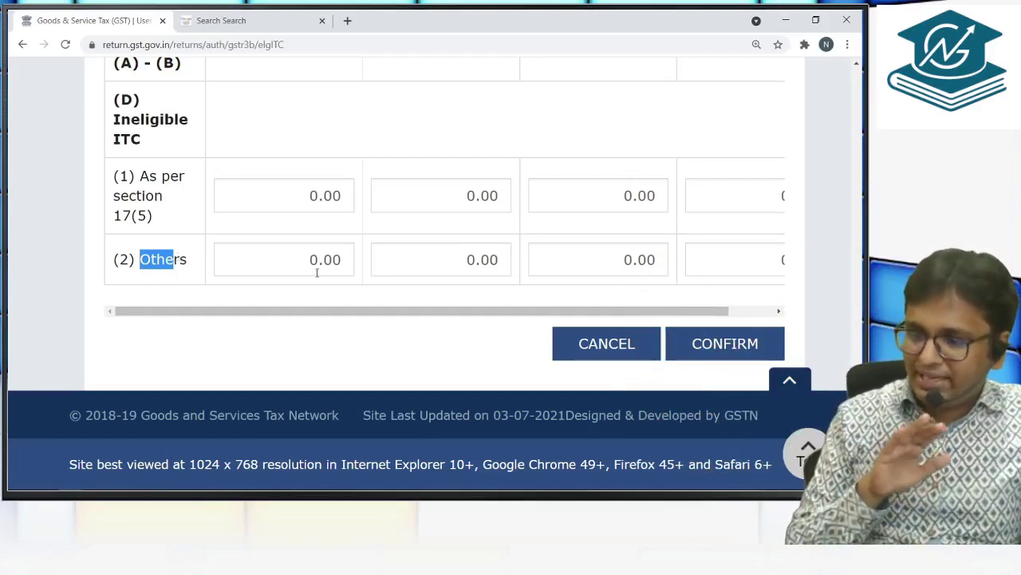
Recheck the All other ITC row against the Ineligible ITC section and confirm the eligible ITC table.
{"action": "scroll", "coordinate": [317, 273], "scroll_direction": "up", "scroll_amount": 6}
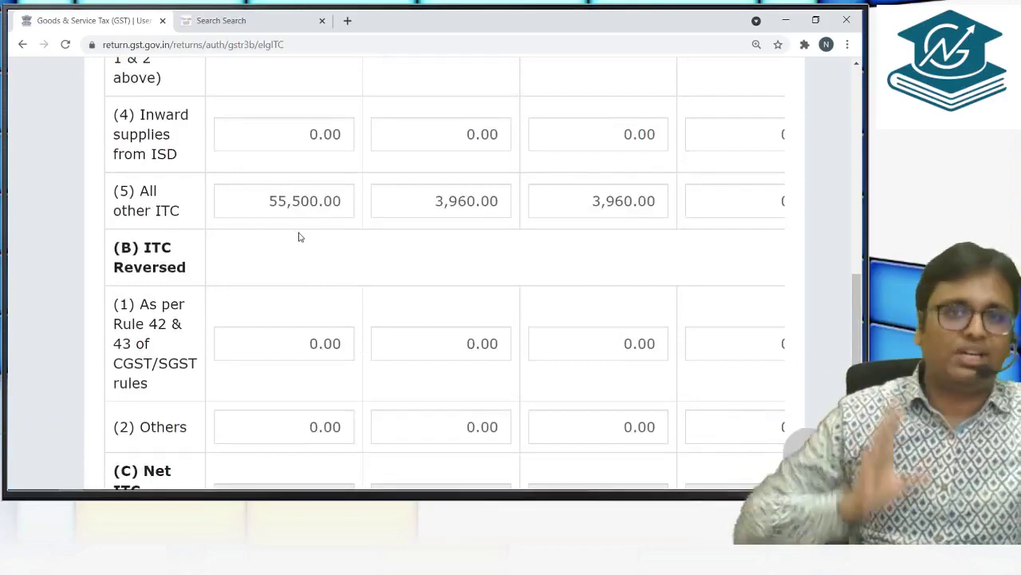
{"action": "scroll", "coordinate": [322, 253], "scroll_direction": "down", "scroll_amount": 6}
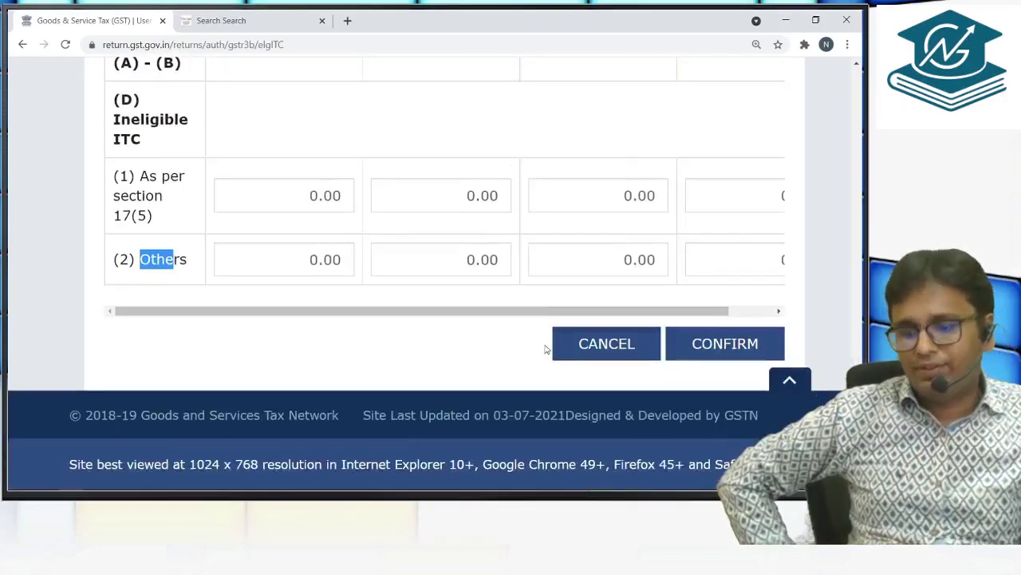
{"action": "left_click", "coordinate": [731, 343]}
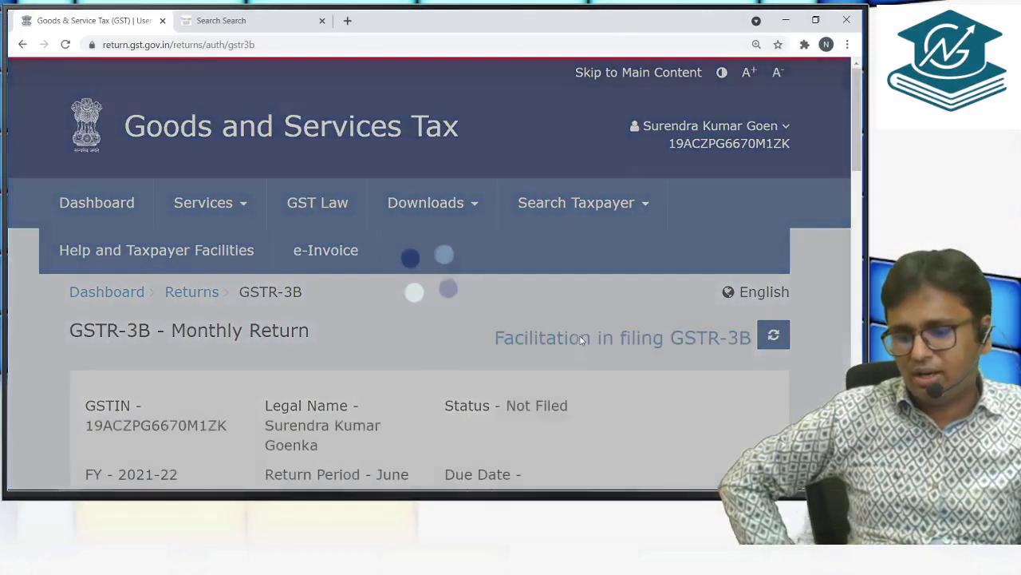
Open table 5, Exempt, nil and Non GST inward supplies, and highlight its composition scheme, exempt and non-GST supply descriptions.
{"action": "scroll", "coordinate": [580, 340], "scroll_direction": "down", "scroll_amount": 5}
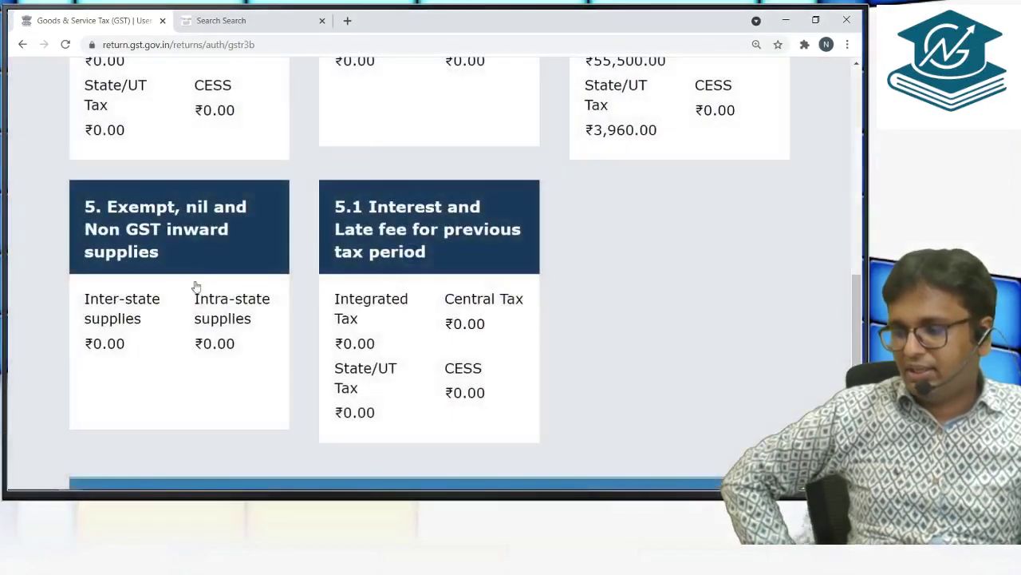
{"action": "left_click", "coordinate": [197, 287]}
{"action": "scroll", "coordinate": [349, 331], "scroll_direction": "down", "scroll_amount": 4}
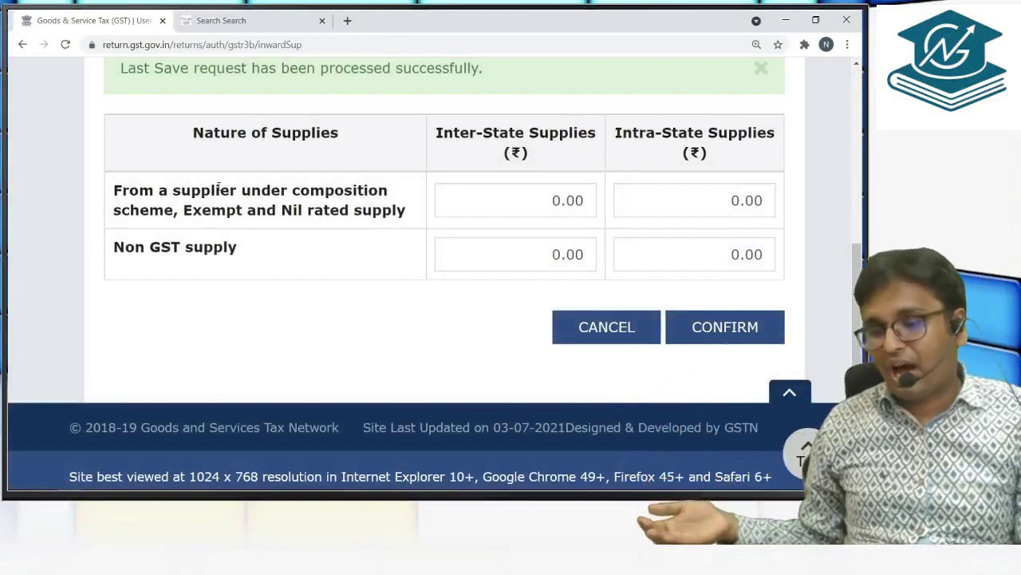
{"action": "left_click_drag", "start_coordinate": [221, 192], "coordinate": [276, 198]}
{"action": "left_click_drag", "start_coordinate": [193, 209], "coordinate": [278, 209]}
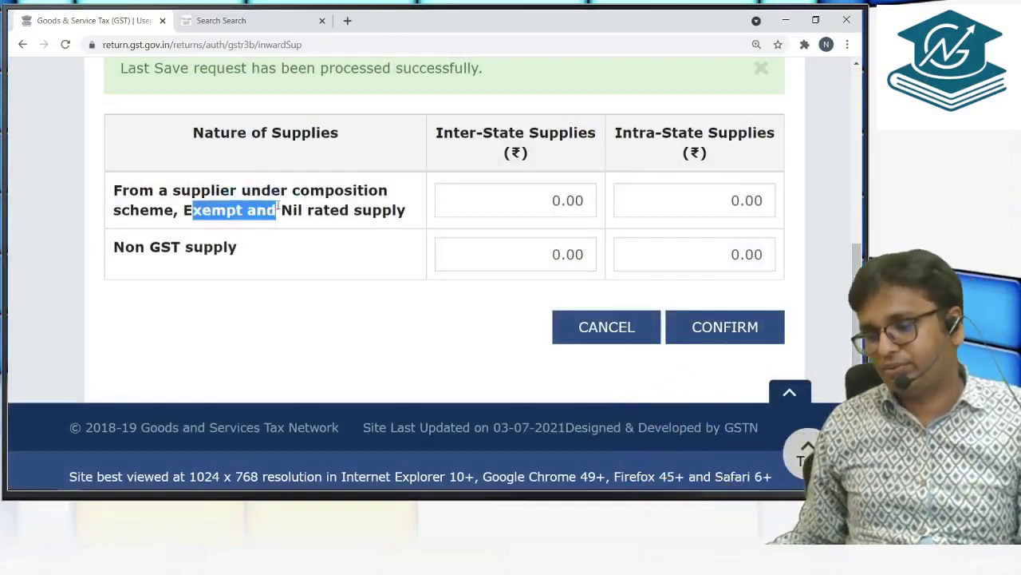
{"action": "left_click_drag", "start_coordinate": [147, 249], "coordinate": [214, 249]}
{"action": "left_click_drag", "start_coordinate": [168, 191], "coordinate": [288, 192]}
{"action": "scroll", "coordinate": [225, 159], "scroll_direction": "up", "scroll_amount": 2}
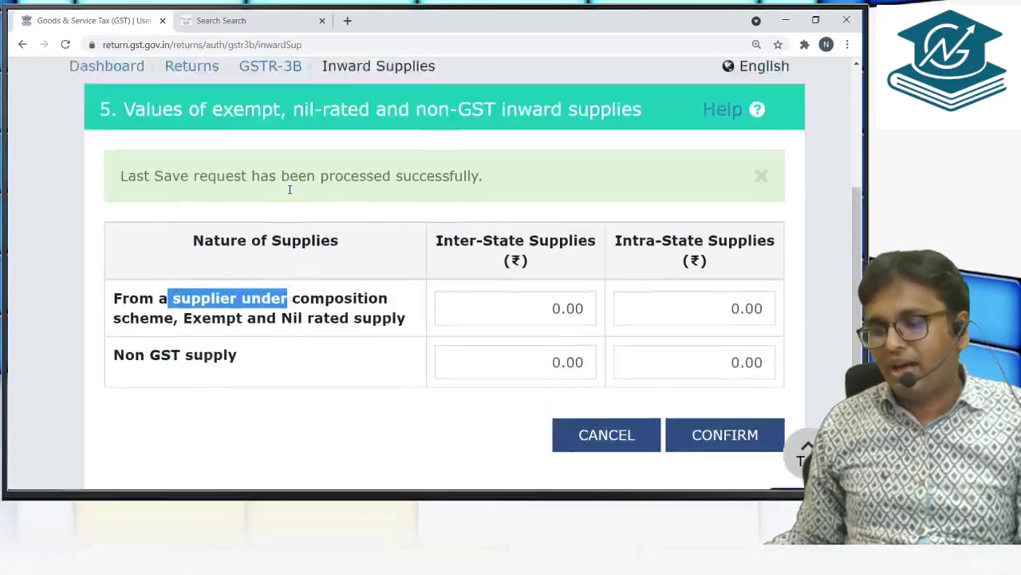
Highlight table 5's title and supply rows, examine the inter-state field of the composition and exempt row, and leave the table without confirming.
{"action": "left_click_drag", "start_coordinate": [173, 134], "coordinate": [553, 148]}
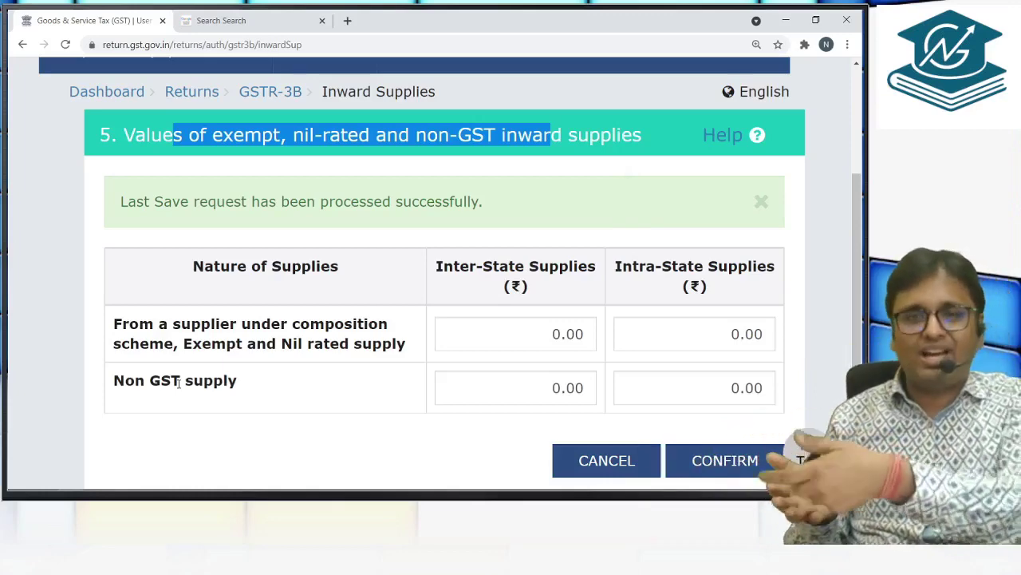
{"action": "left_click_drag", "start_coordinate": [180, 381], "coordinate": [227, 381]}
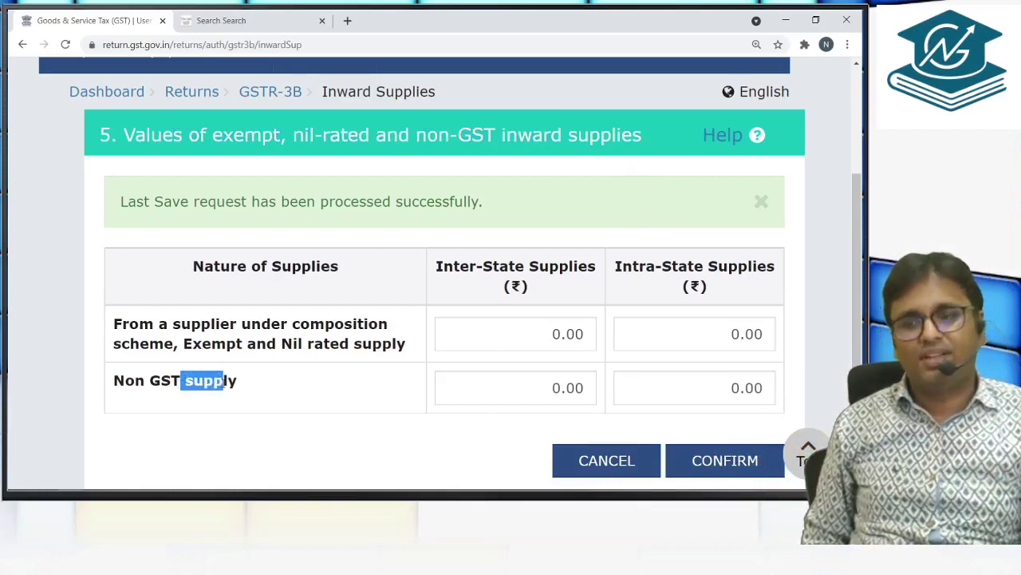
{"action": "left_click_drag", "start_coordinate": [211, 344], "coordinate": [281, 344]}
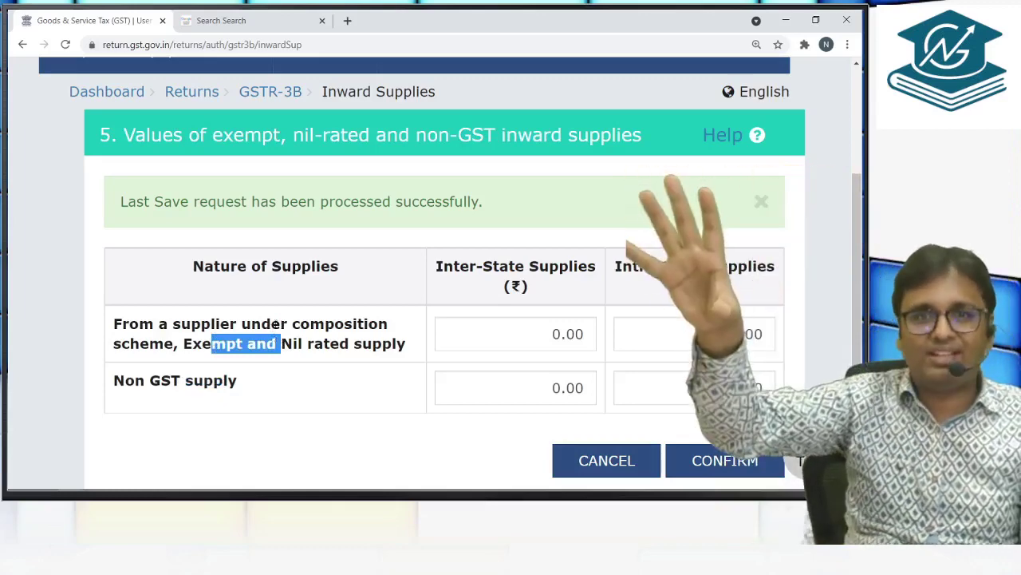
{"action": "left_click", "coordinate": [552, 333]}
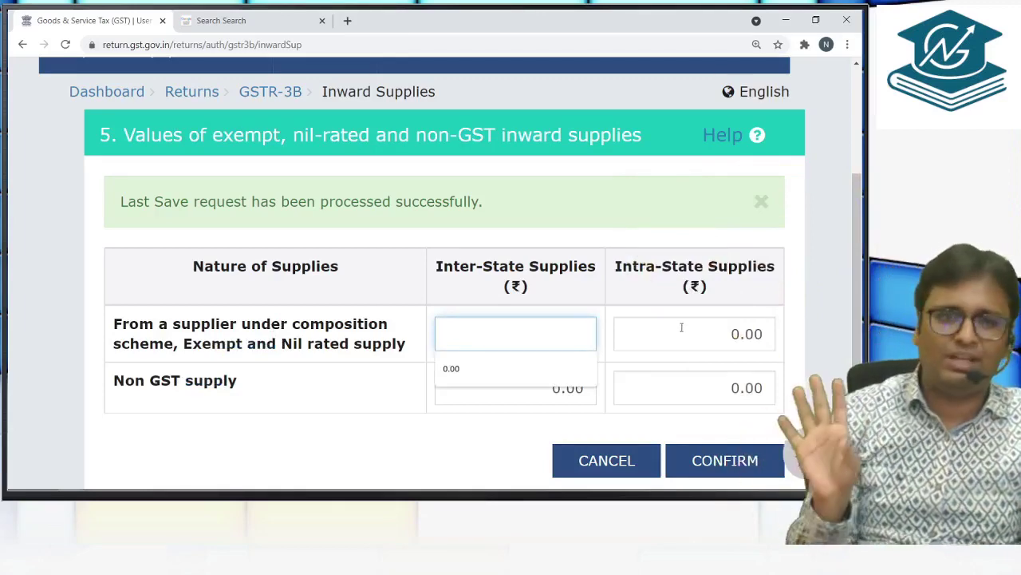
{"action": "scroll", "coordinate": [634, 415], "scroll_direction": "down", "scroll_amount": 1}
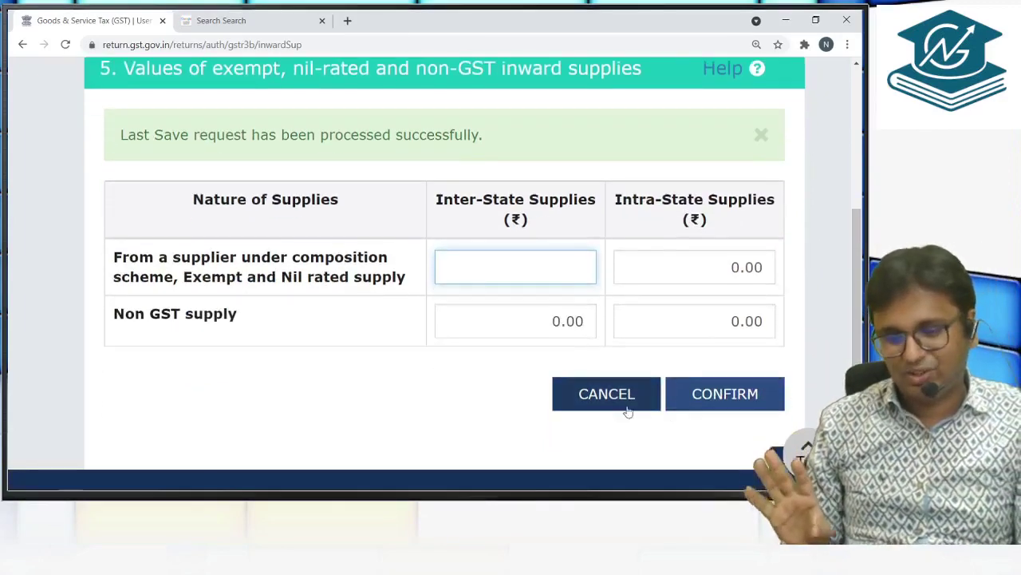
{"action": "left_click", "coordinate": [606, 395]}
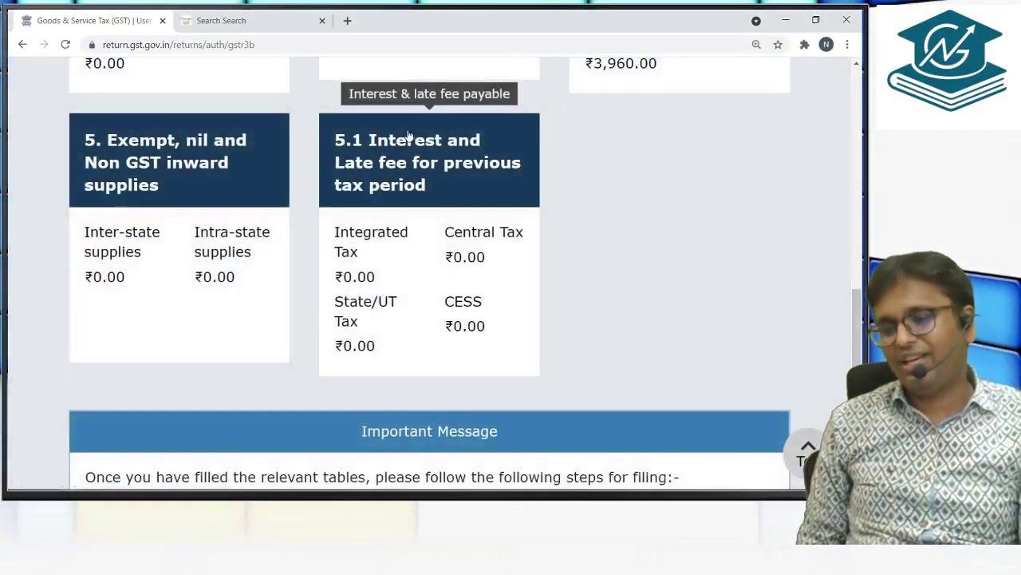
Open table 5.1, Interest and Late fee for previous tax period, and highlight its tax headings and the Late Fees row.
{"action": "left_click", "coordinate": [404, 154]}
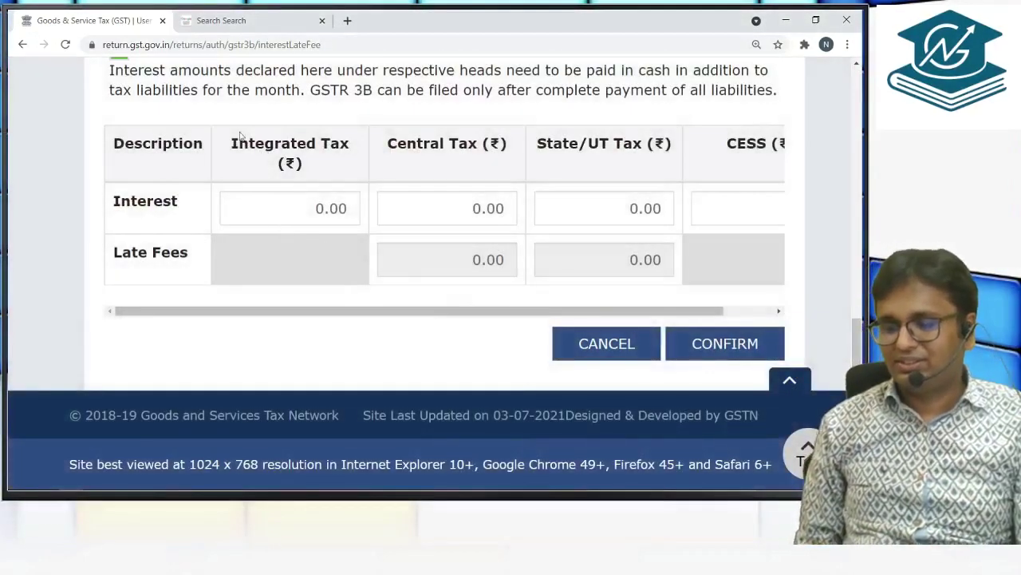
{"action": "left_click_drag", "start_coordinate": [238, 144], "coordinate": [471, 146]}
{"action": "left_click_drag", "start_coordinate": [563, 144], "coordinate": [600, 145]}
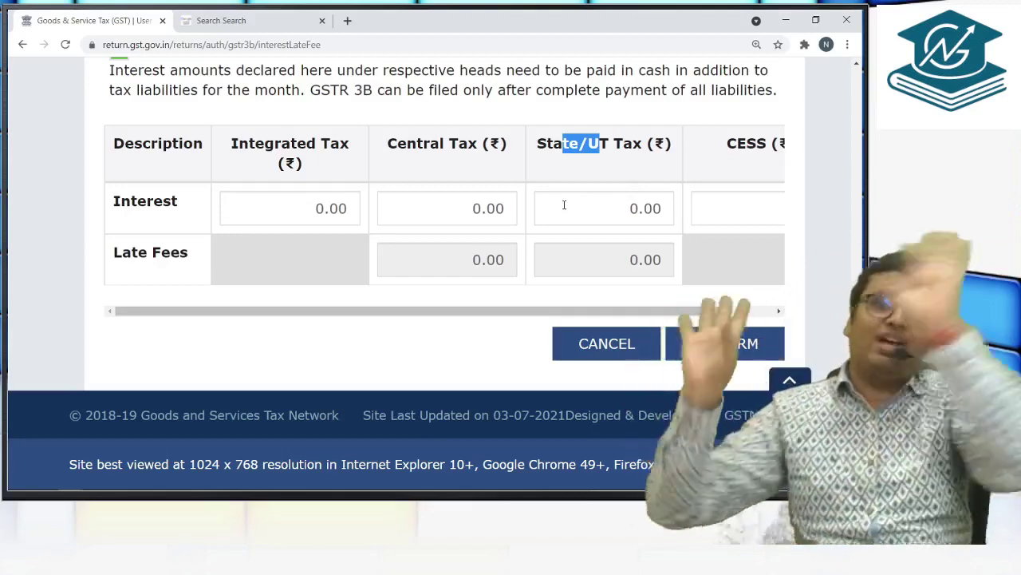
{"action": "left_click", "coordinate": [180, 247]}
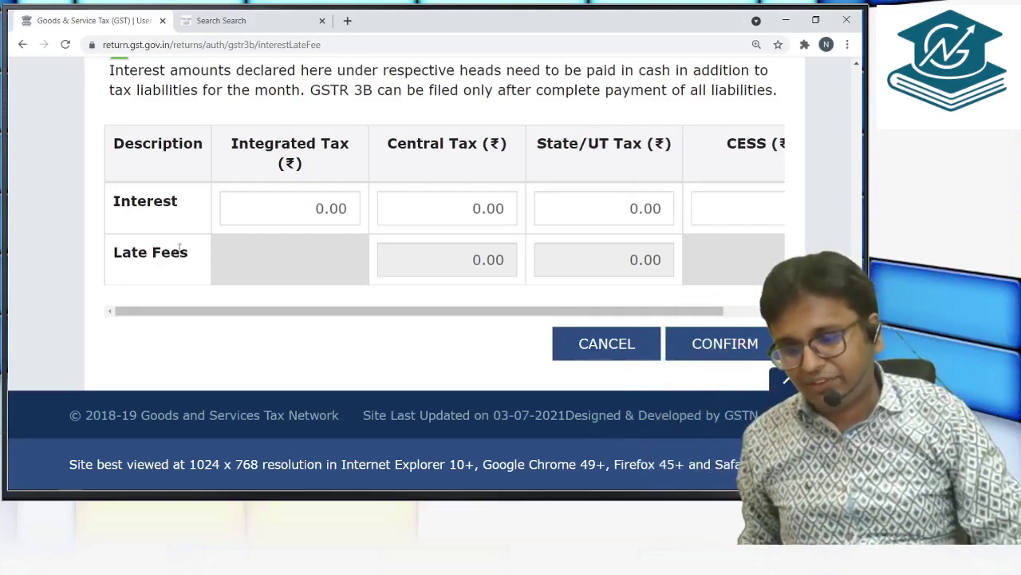
{"action": "left_click_drag", "start_coordinate": [180, 248], "coordinate": [216, 246]}
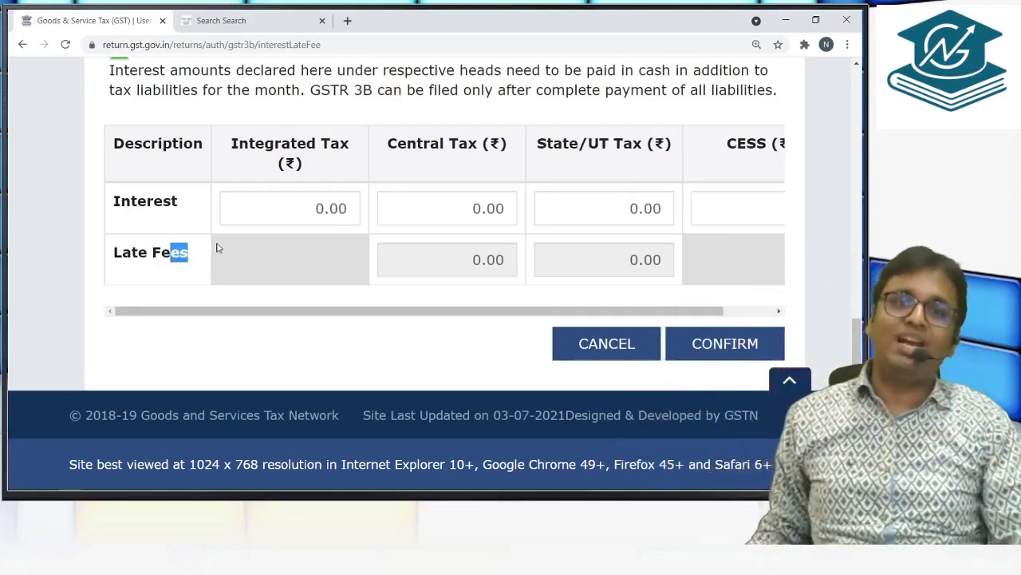
Examine the late fee cells and the integrated tax interest field of table 5.1, and leave the table without confirming.
{"action": "left_click", "coordinate": [408, 260]}
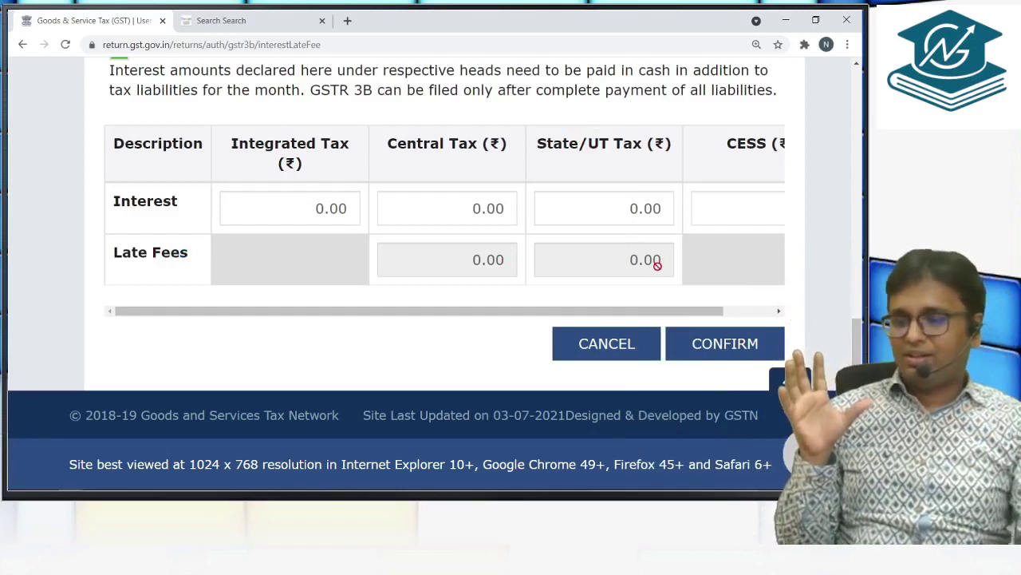
{"action": "left_click_drag", "start_coordinate": [223, 143], "coordinate": [351, 144]}
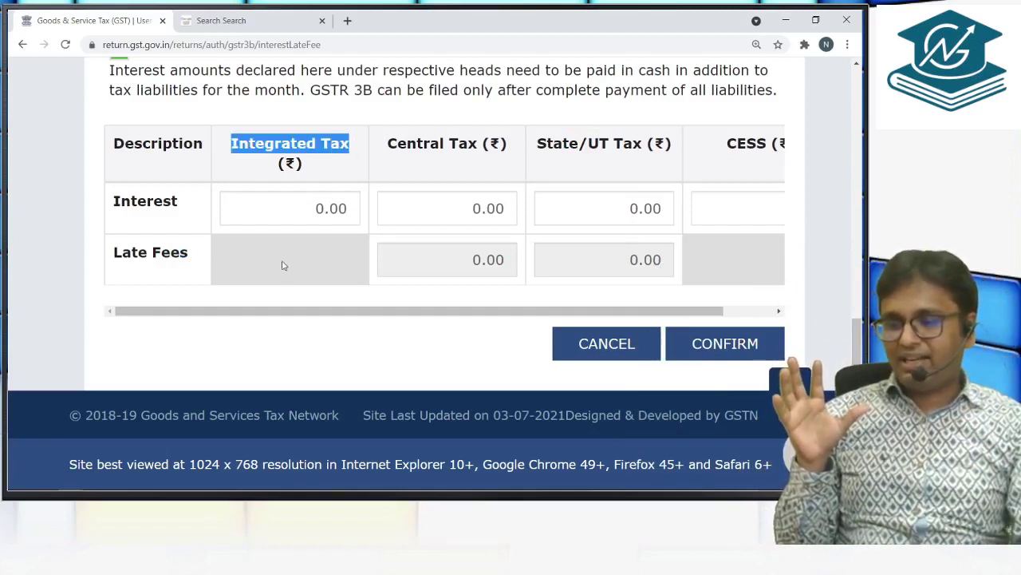
{"action": "left_click", "coordinate": [284, 268]}
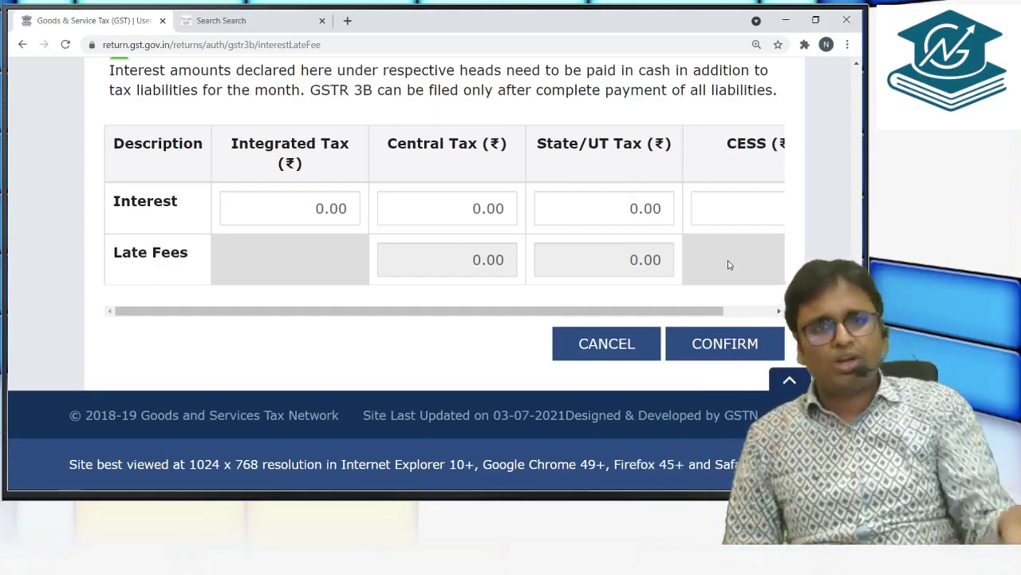
{"action": "left_click", "coordinate": [331, 203]}
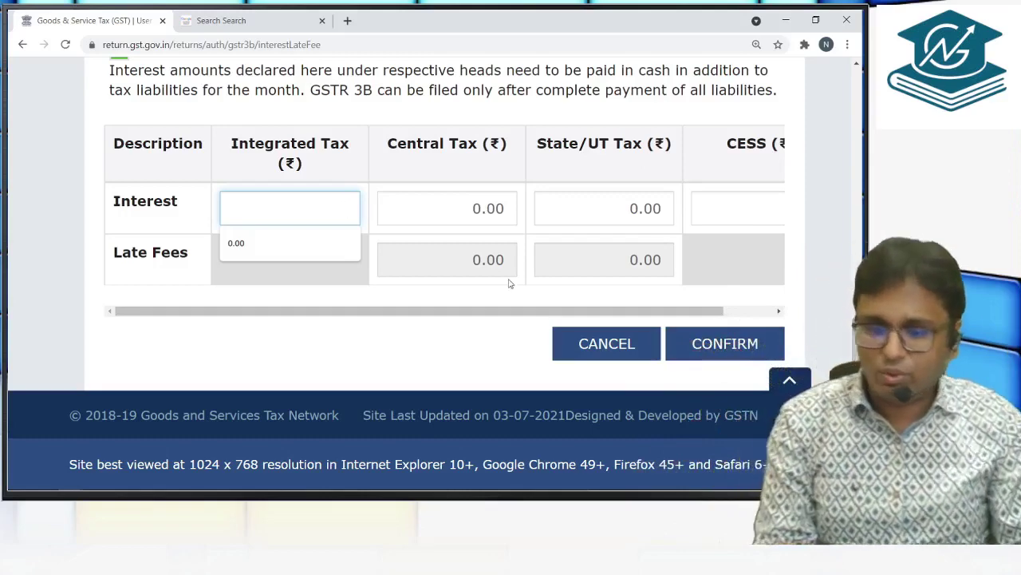
{"action": "left_click", "coordinate": [565, 258]}
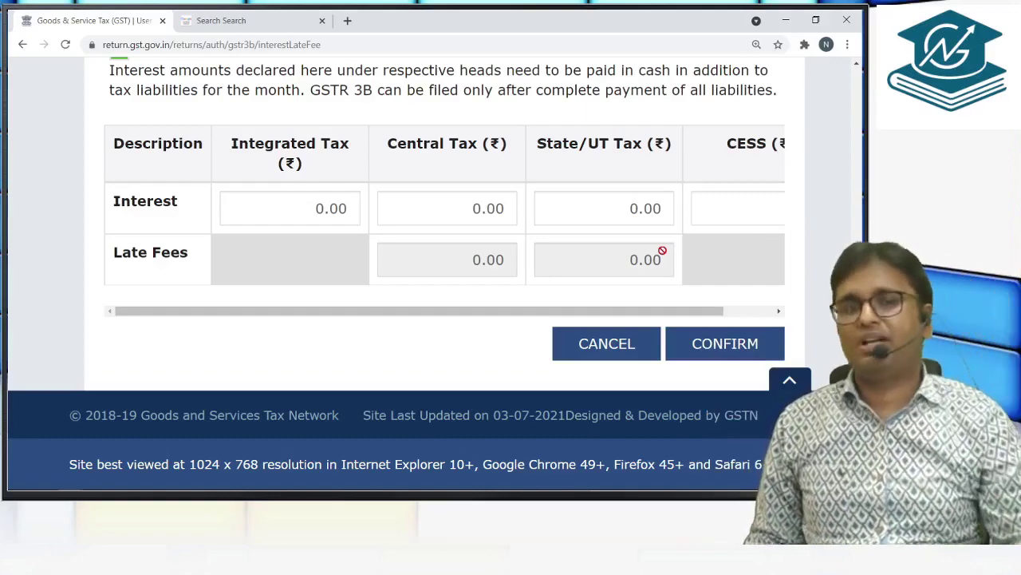
{"action": "left_click", "coordinate": [623, 345]}
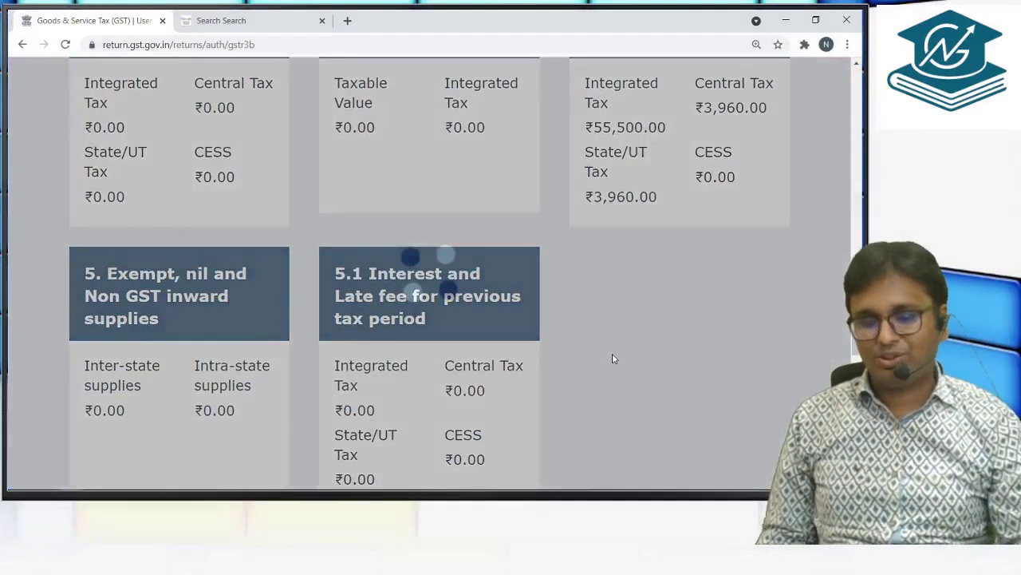
Examine the filing instructions and payment option at the end of the GSTR-3B summary, and close the Search browser tab.
{"action": "scroll", "coordinate": [613, 359], "scroll_direction": "down", "scroll_amount": 7}
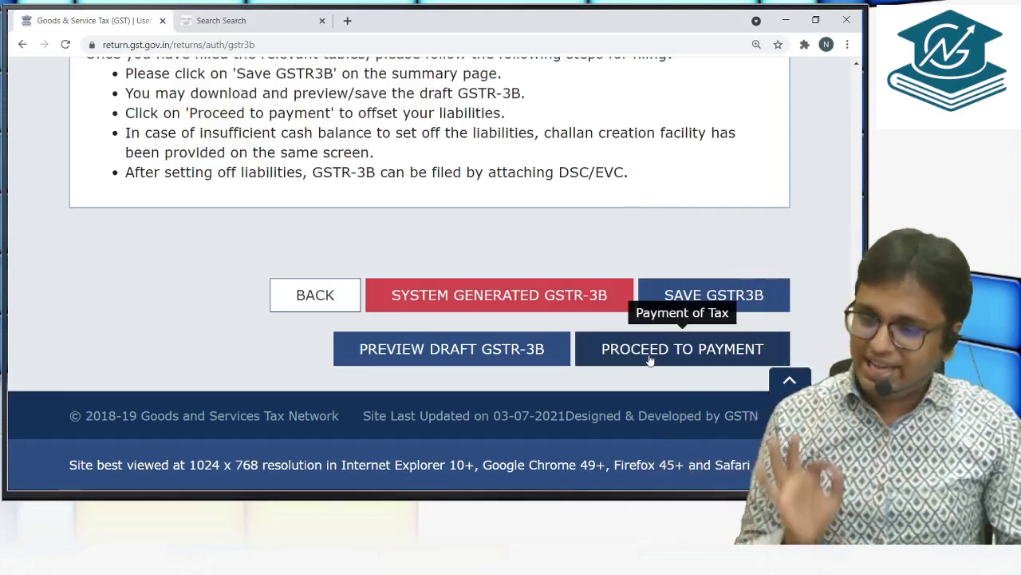
{"action": "left_click", "coordinate": [280, 16]}
{"action": "left_click", "coordinate": [321, 20]}
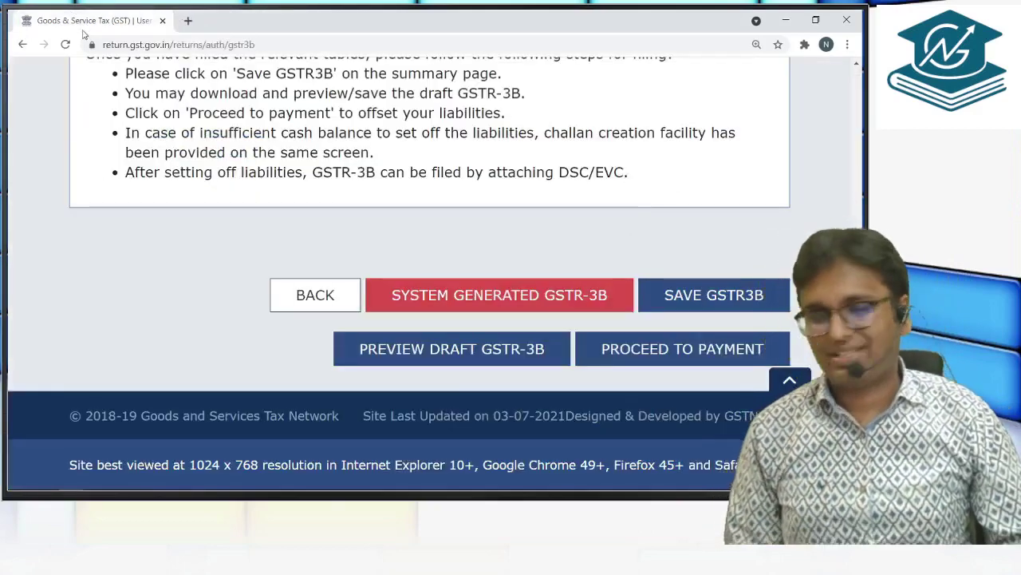